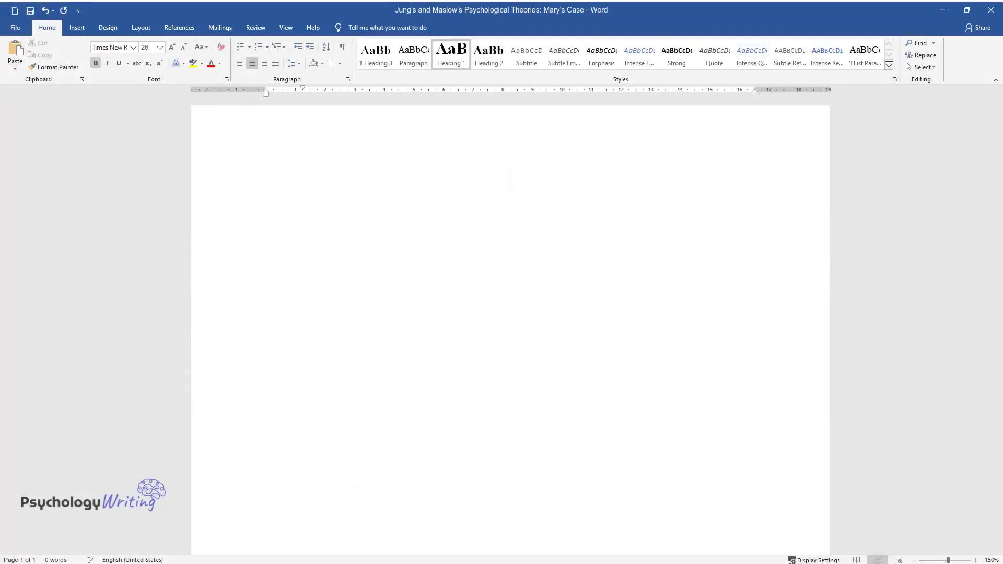
- Enter the title 'Jung's and Maslow's Psychological Theories: Mary's Case', then the introduction beginning 'Each living human being'
text(Jung’s and M)
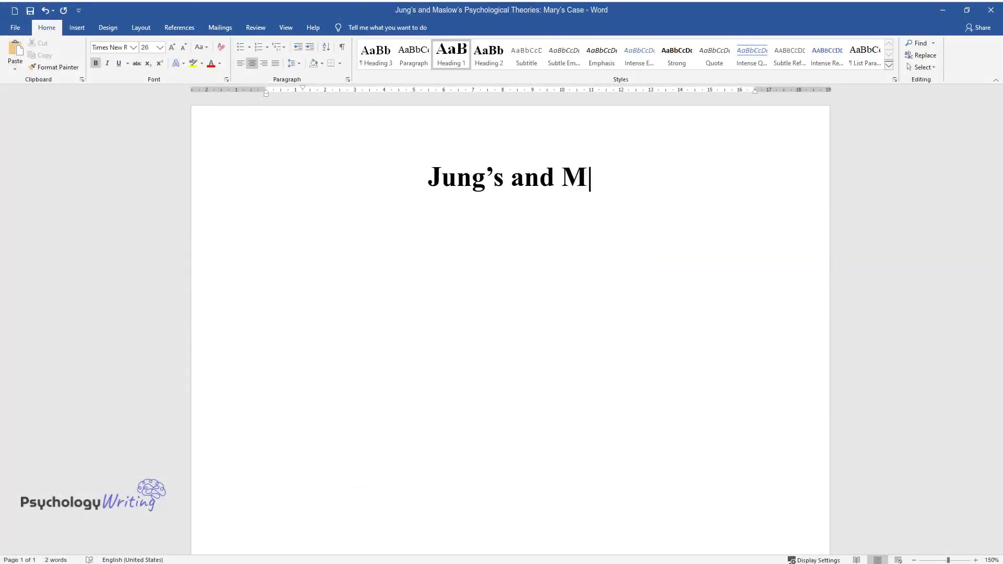
text(aslow’s Psychological The)
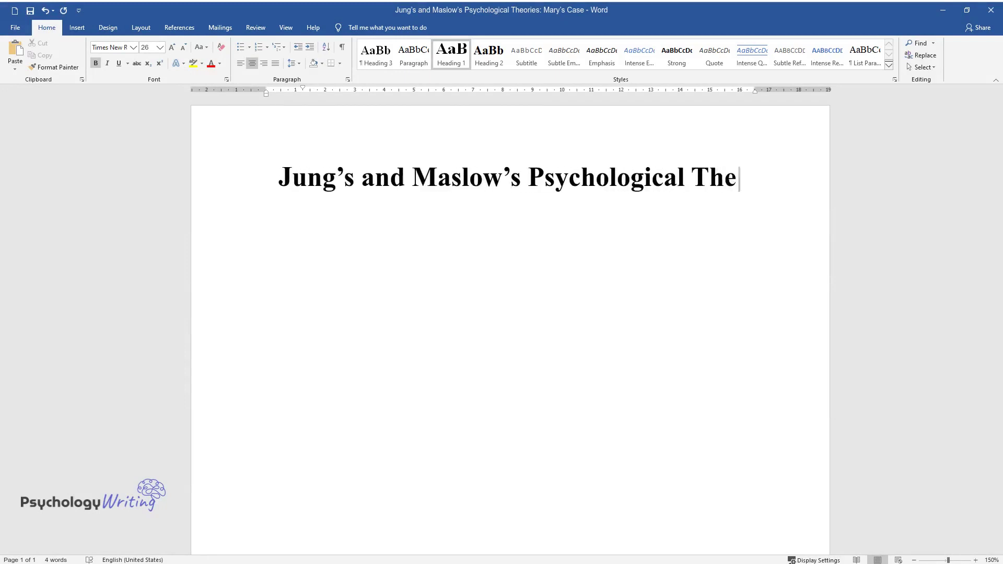
text(ories: Mary’s Case)
key(Return)
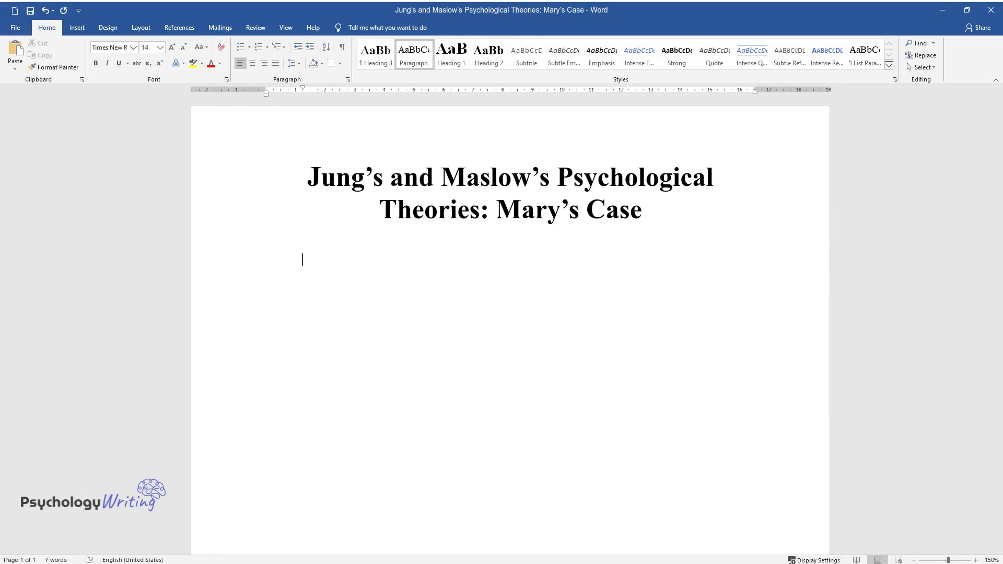
text(Each living human being)
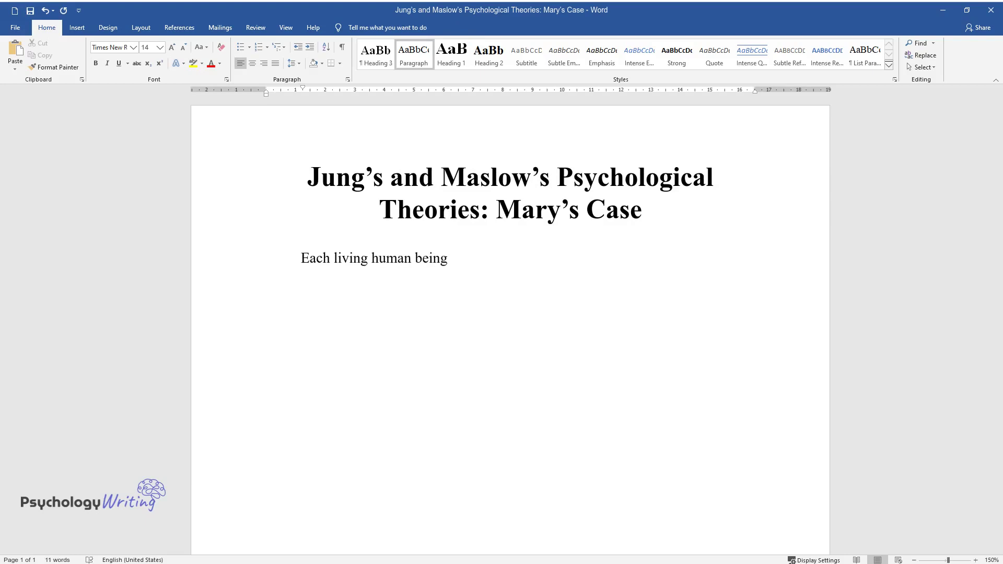
text( has a personal experience which, t)
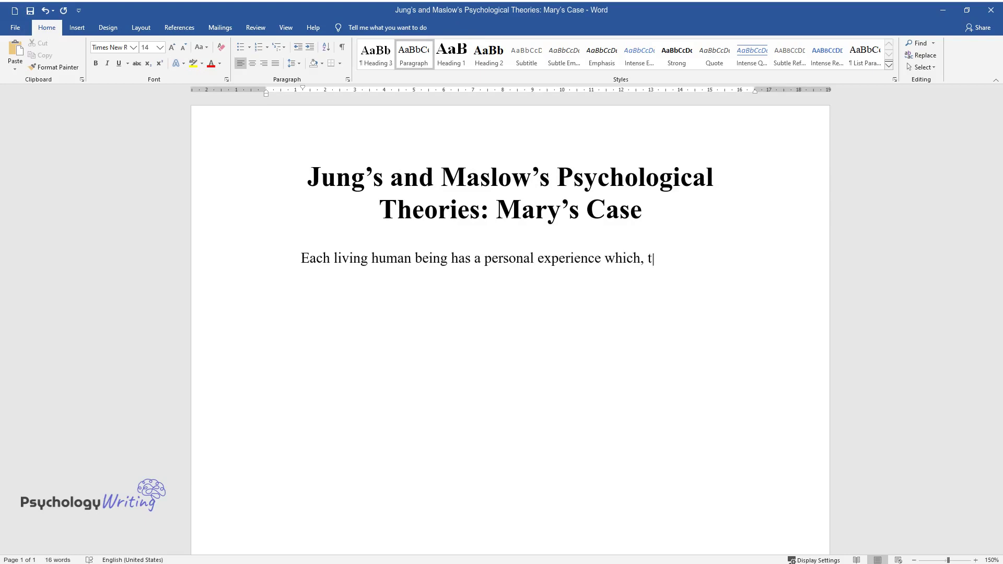
text(ogether with actions, beli)
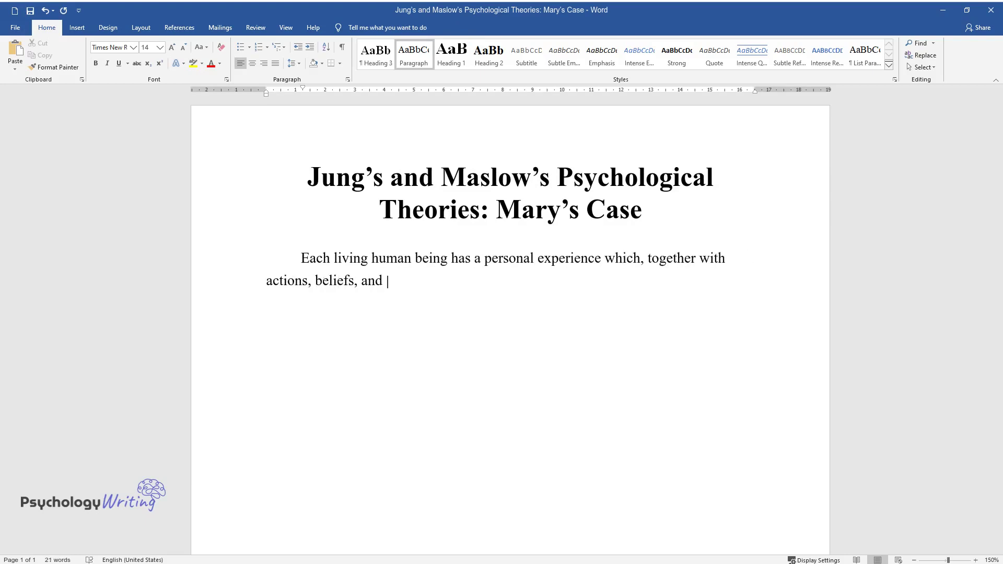
text(efs, and desires, is passed on to the next)
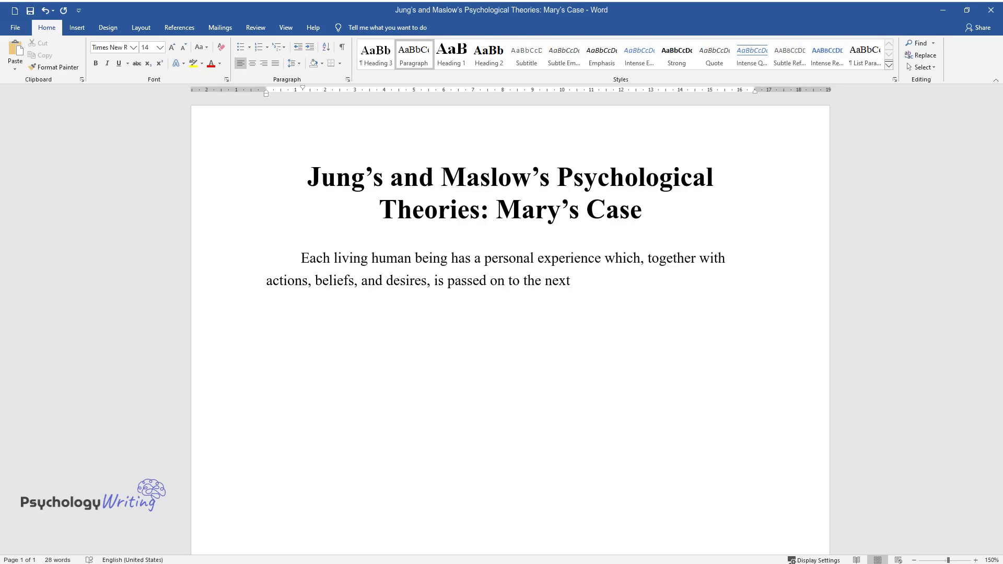
text( generations. Many psychologists in )
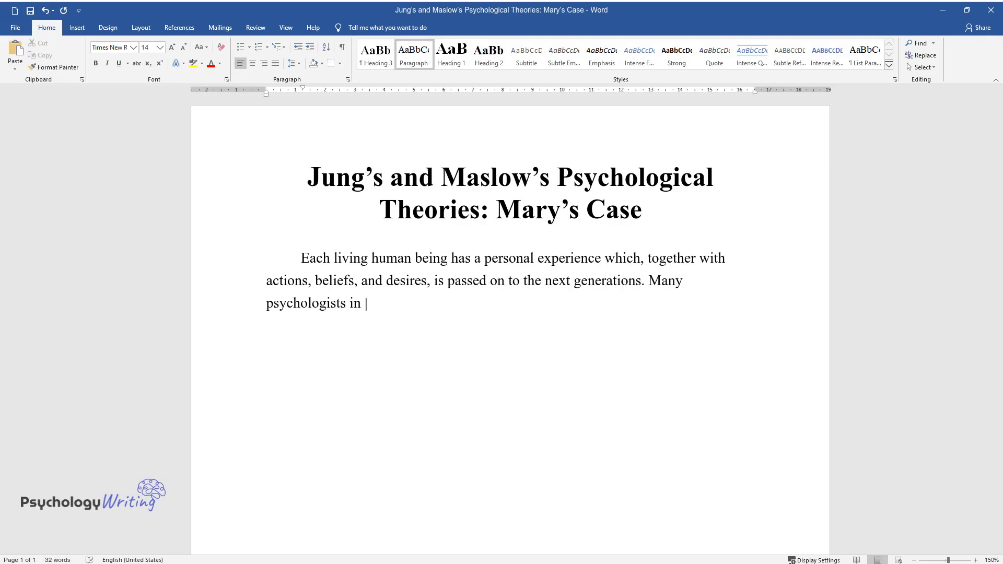
text(different times tried to describe )
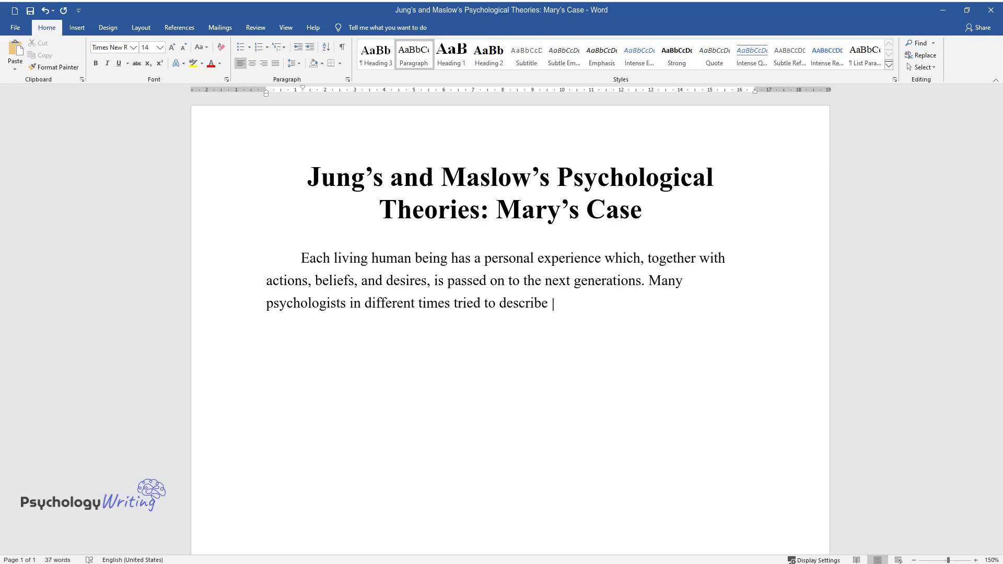
text(the formation and development of an individual pers)
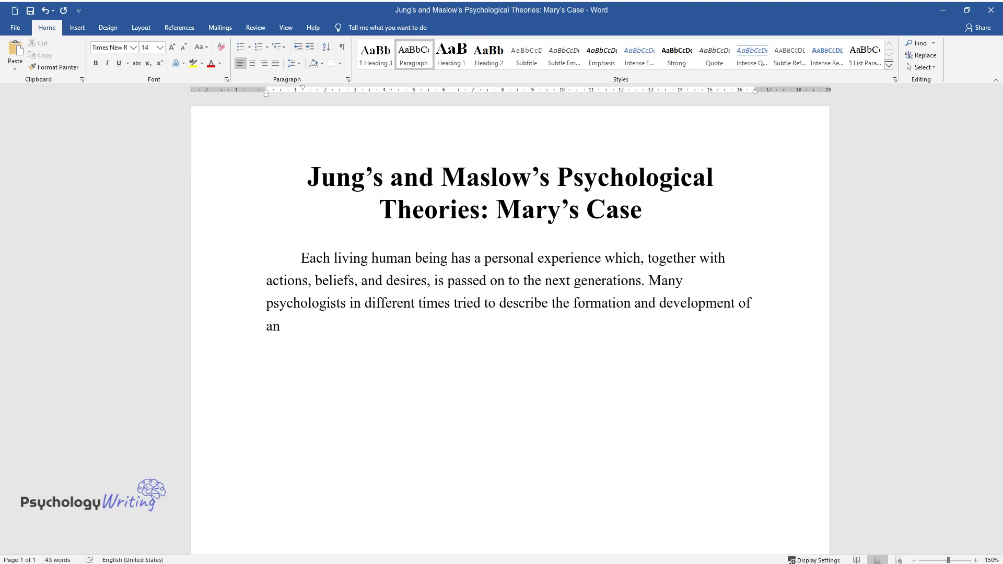
text(onality in the mo)
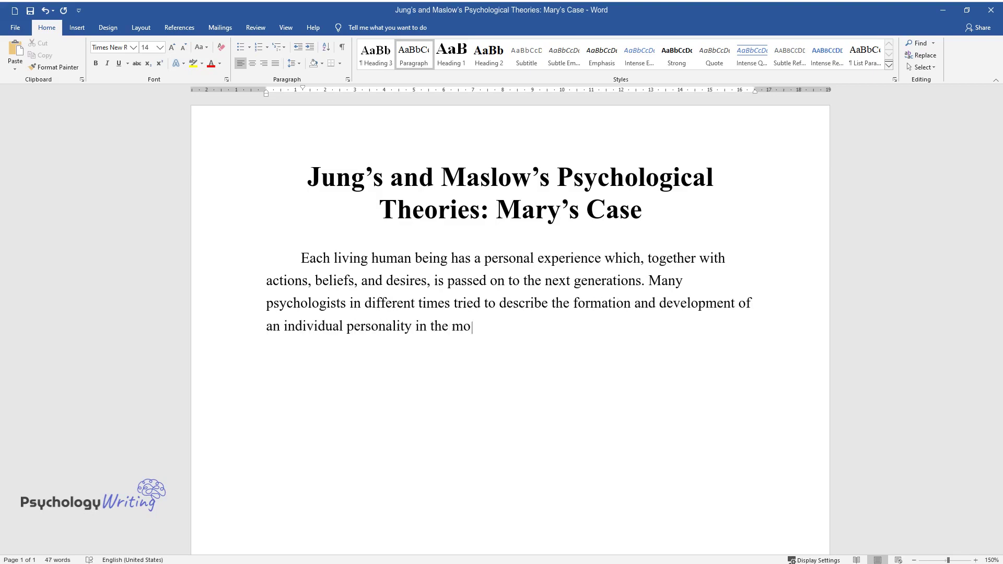
text(st detailed way, but each of them lo)
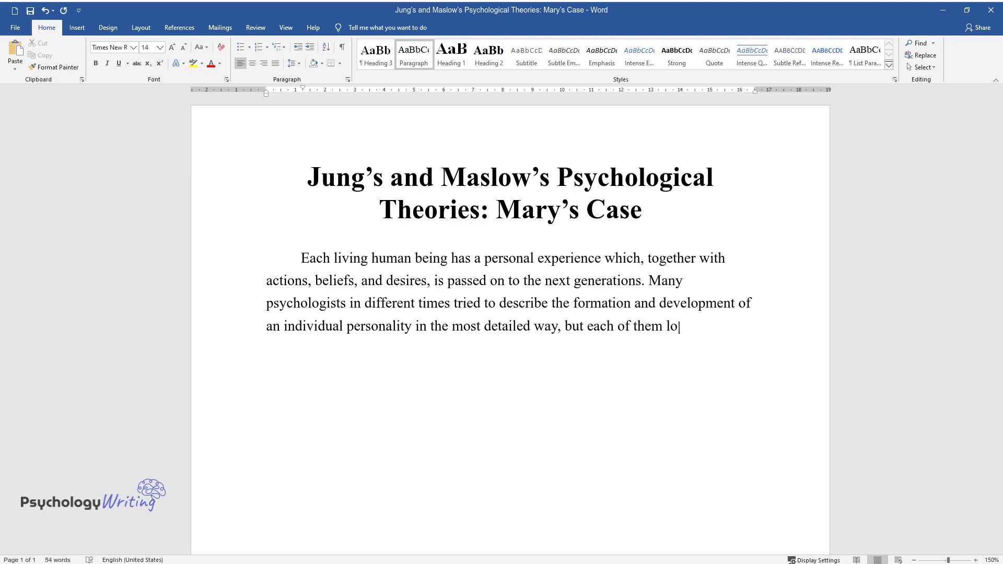
text(oked at it from a certain angle. S)
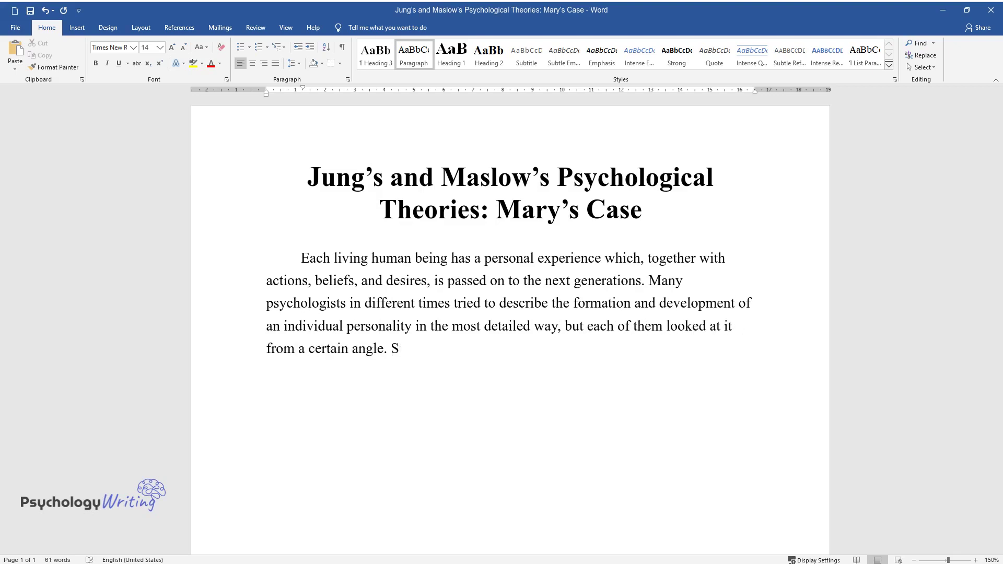
text(tudying and comparing different co)
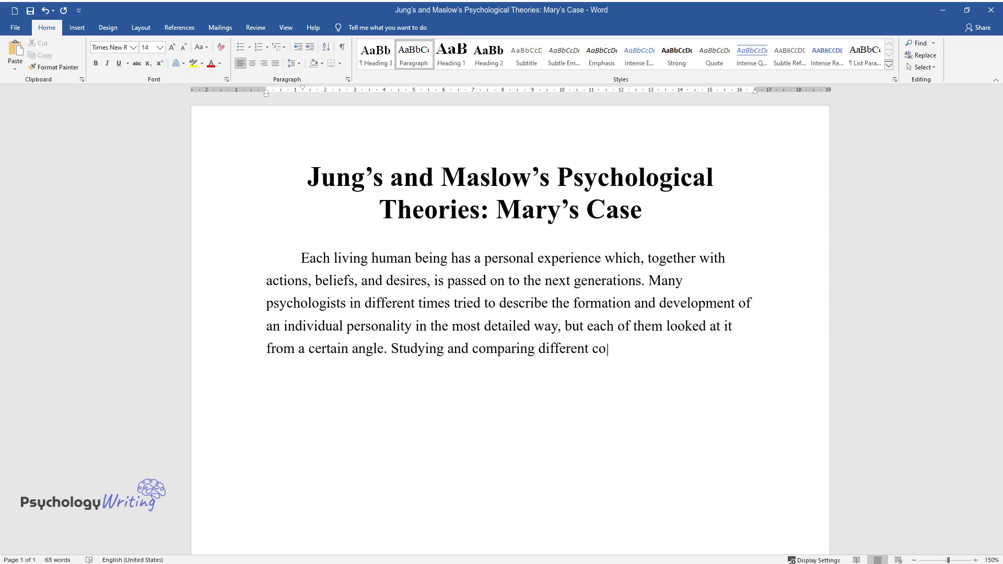
text(ncepts, a modern psychologist const)
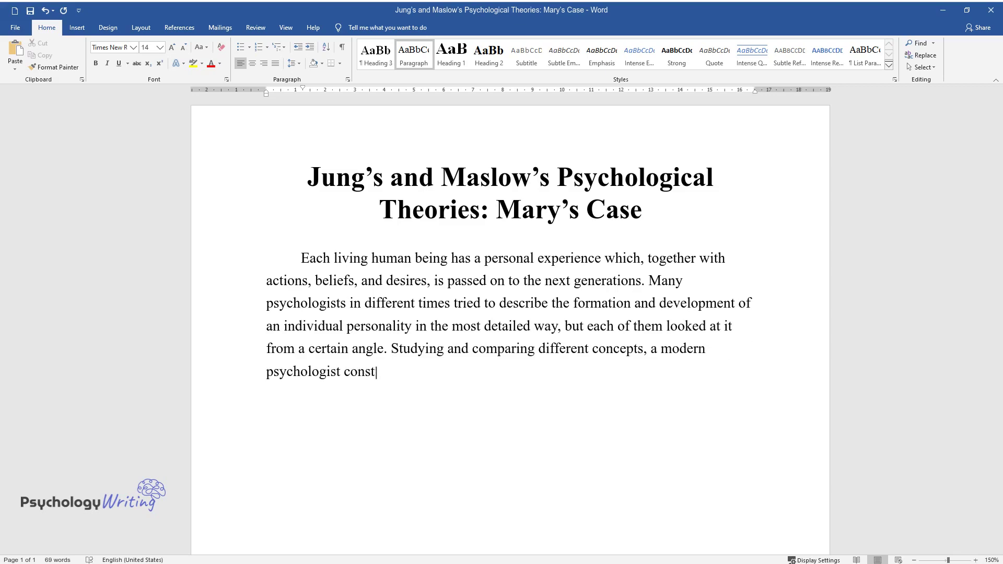
text(ructs the most complete picture. T)
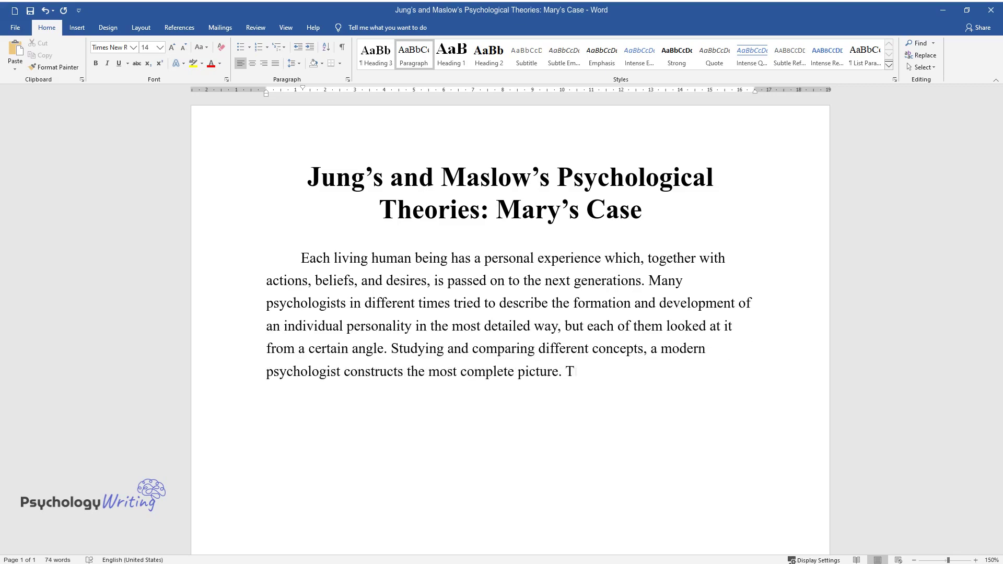
text(his case study explores the story of the woman named Mary, w)
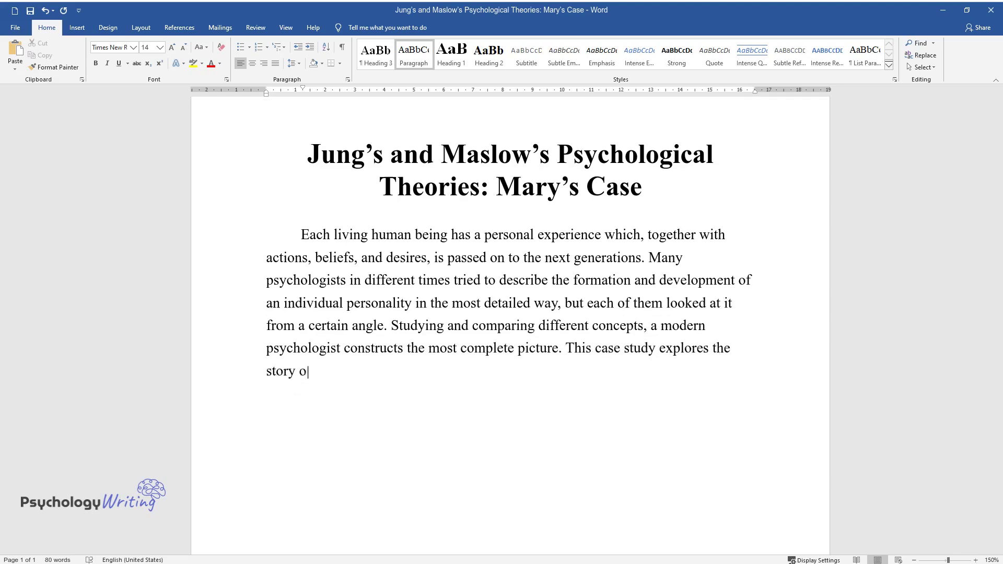
text(ho was un)
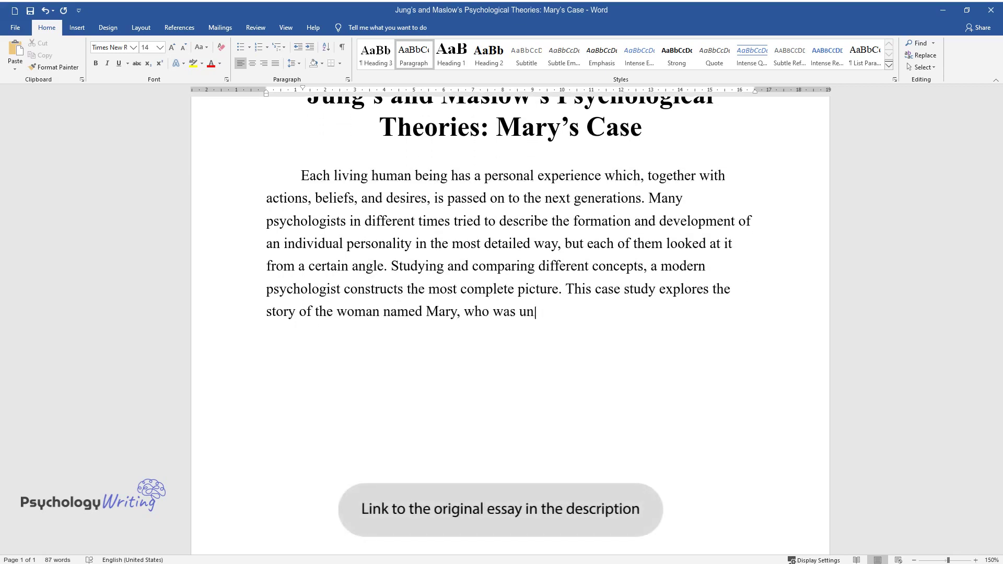
text(happy with the choices she had made on her own. It would be )
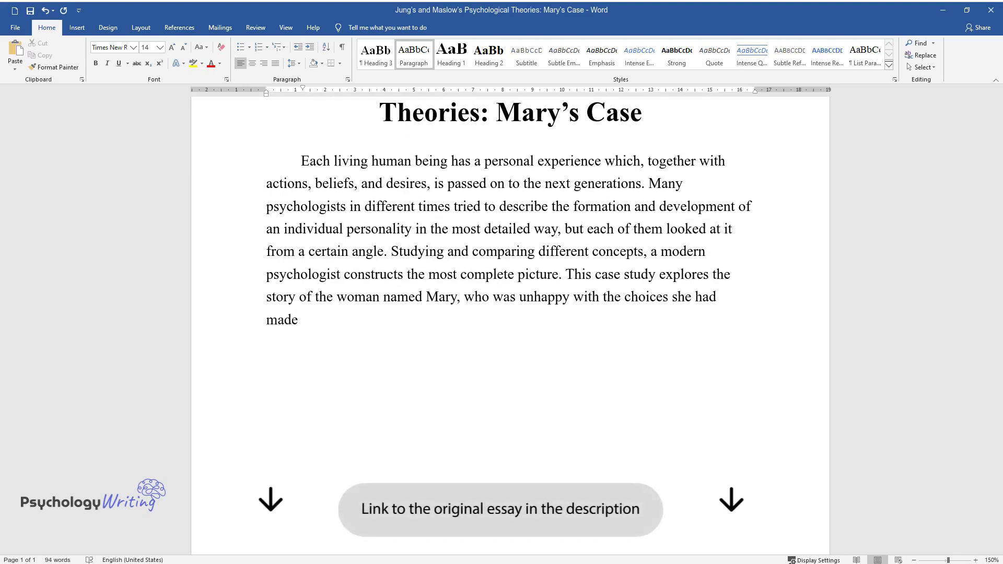
text(a mistake)
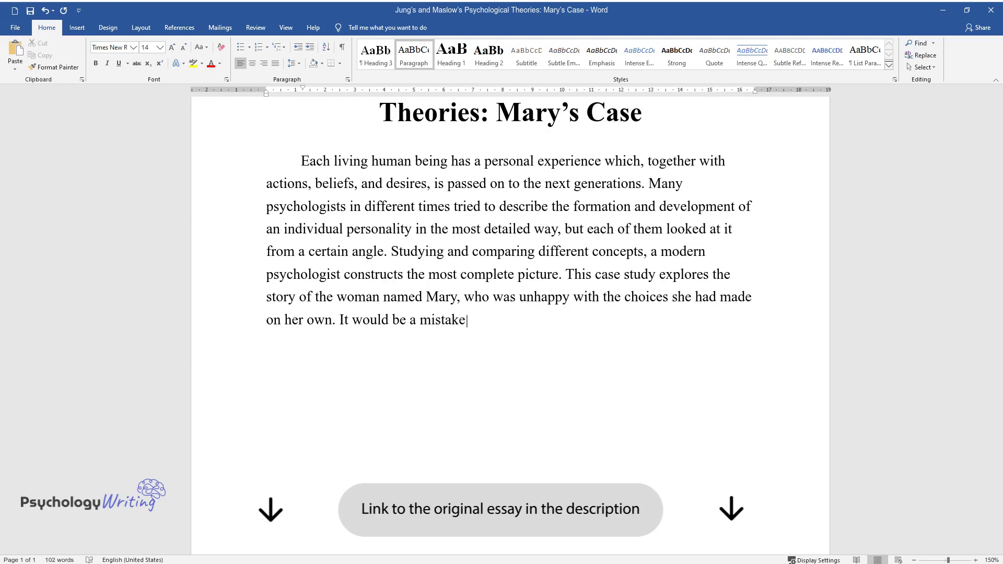
text( to claim that the woman's actions )
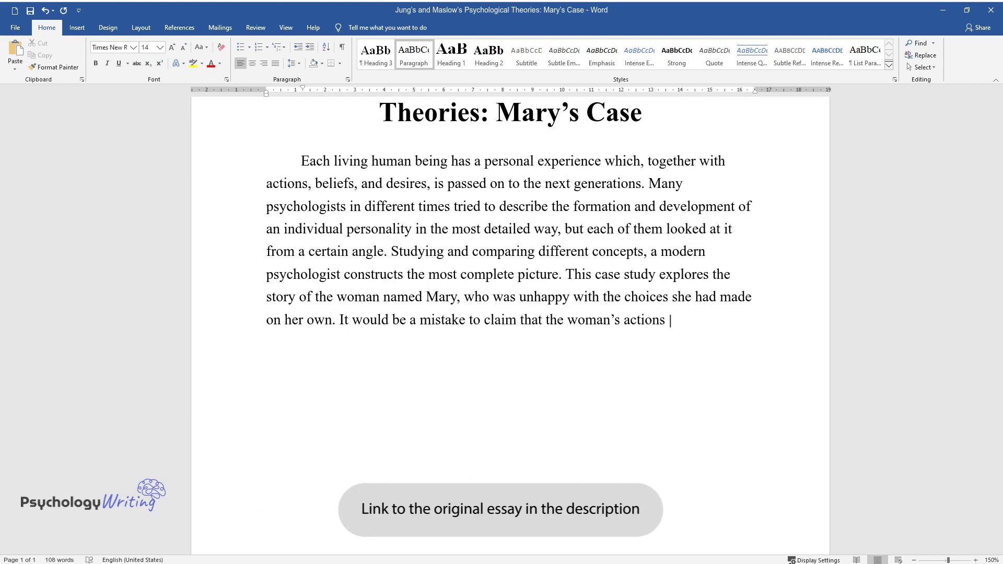
text(and decisions are not dictated by )
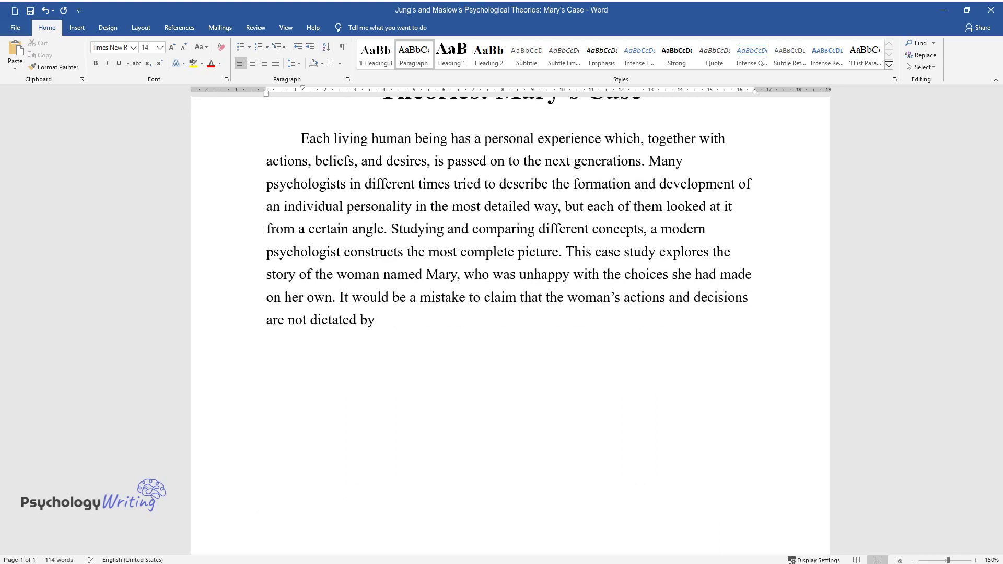
text(the mental images that have been em)
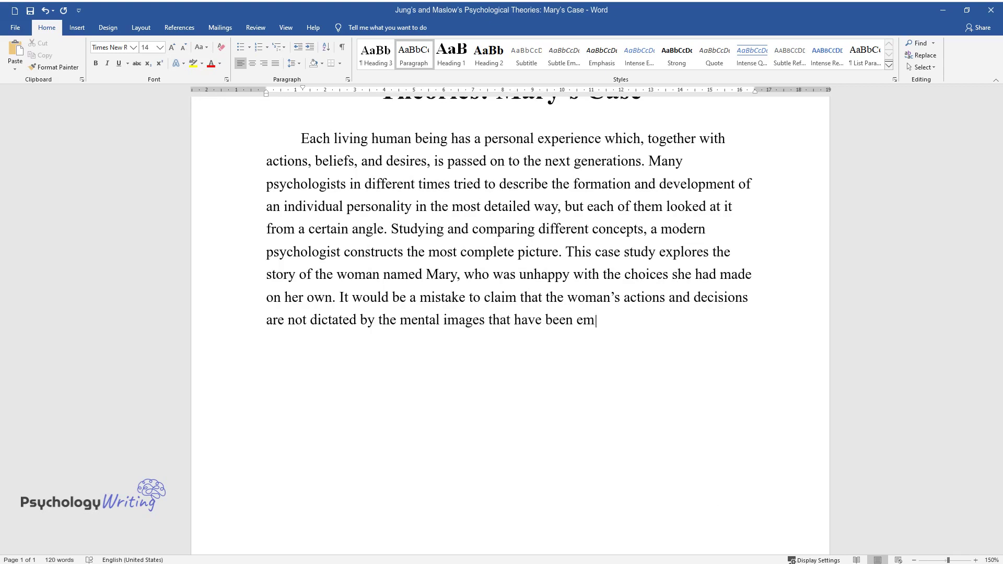
text(bedded in her picture of the world since childhood. This ess)
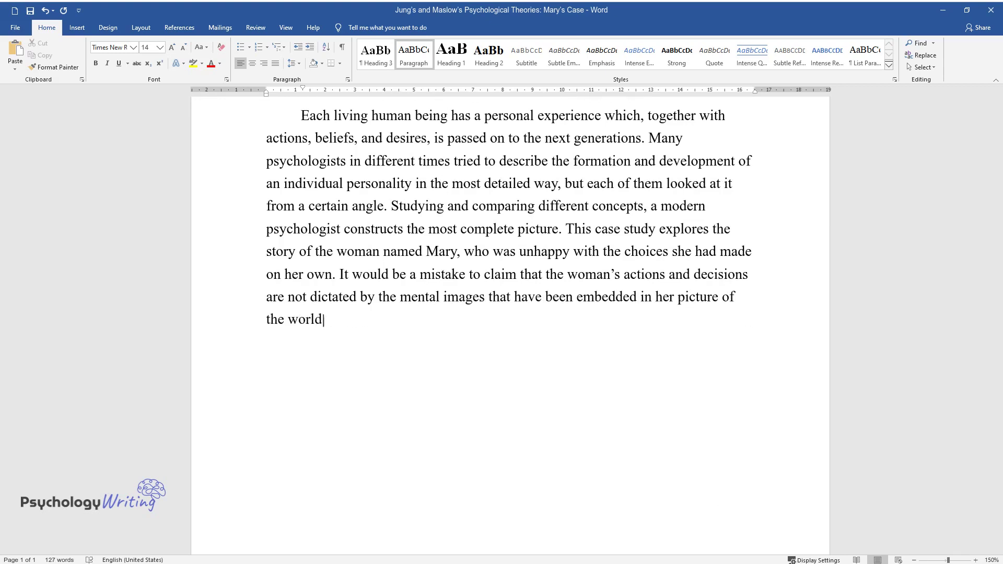
text(ay is aim)
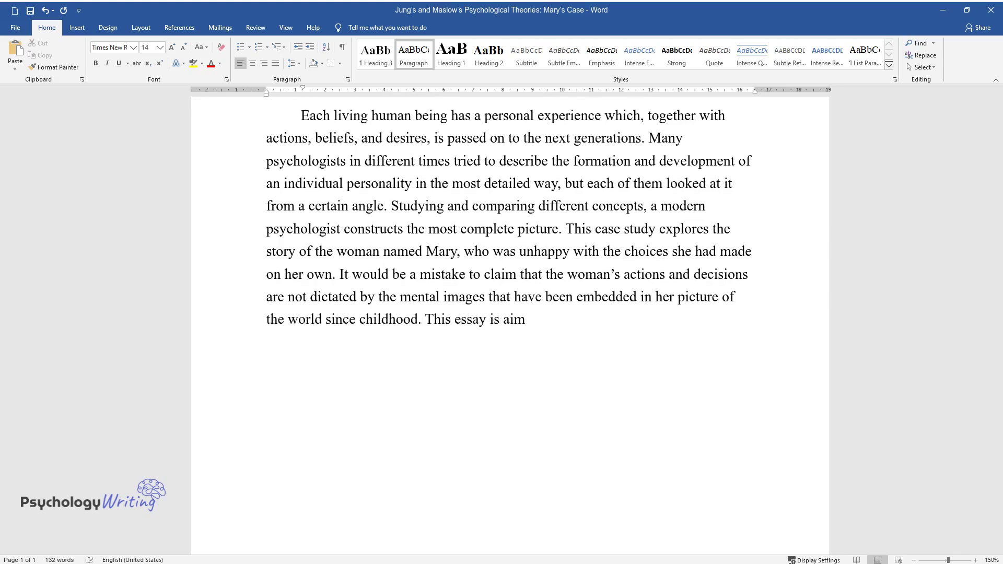
text(ed at discussing two psychological)
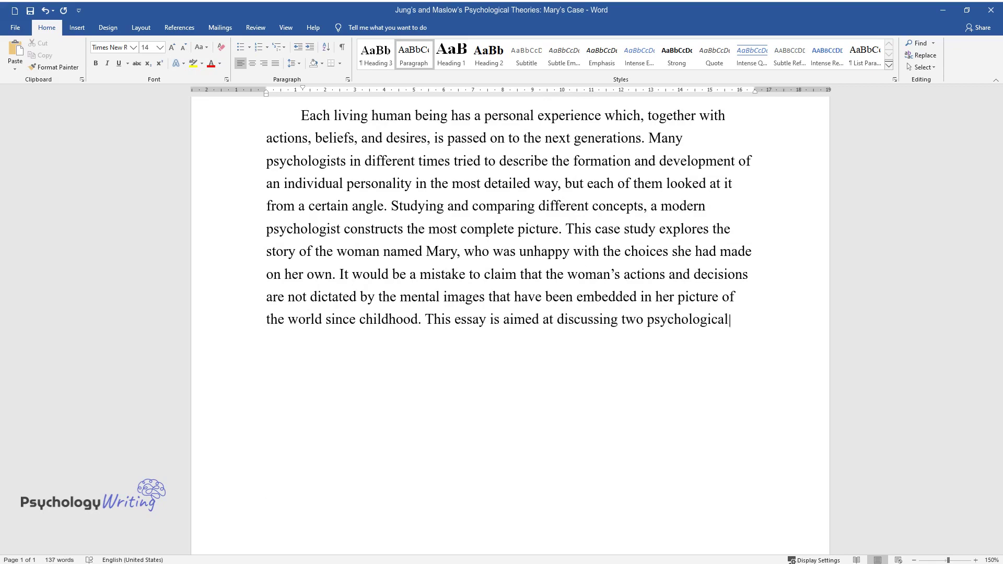
text( theories, by Jung and Maslow, thr)
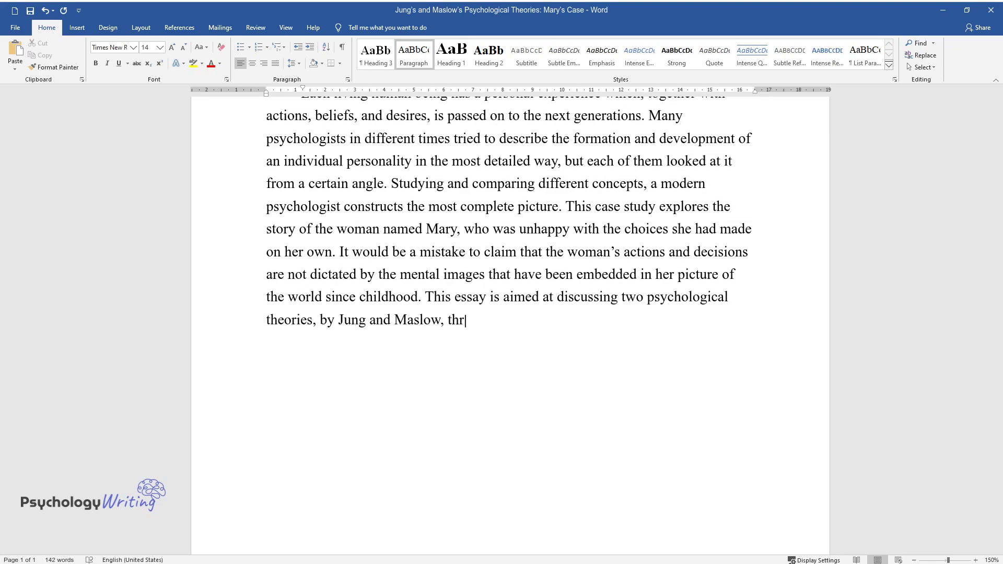
text(ough the prism of Mary's case.)
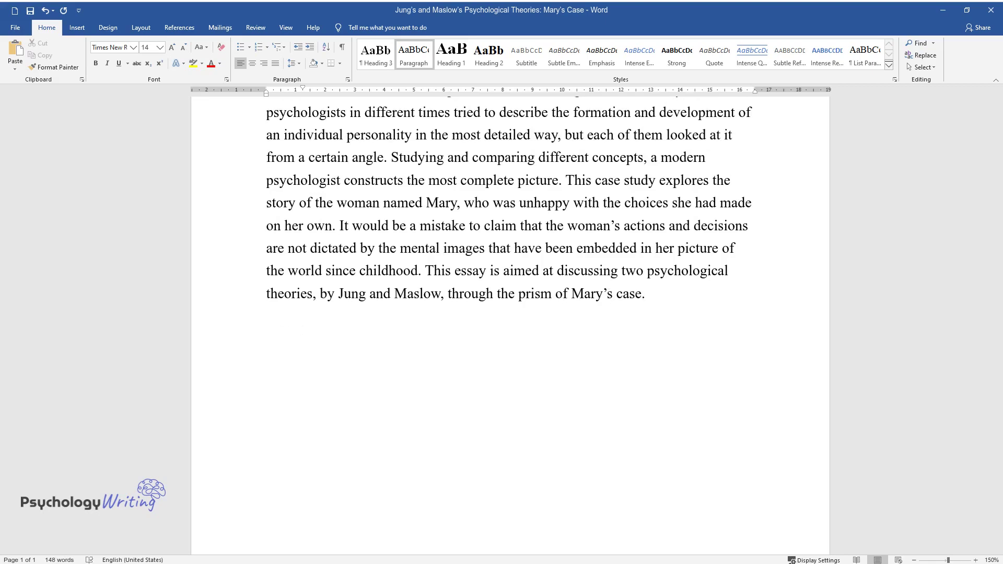
text(At first glance, it ma)
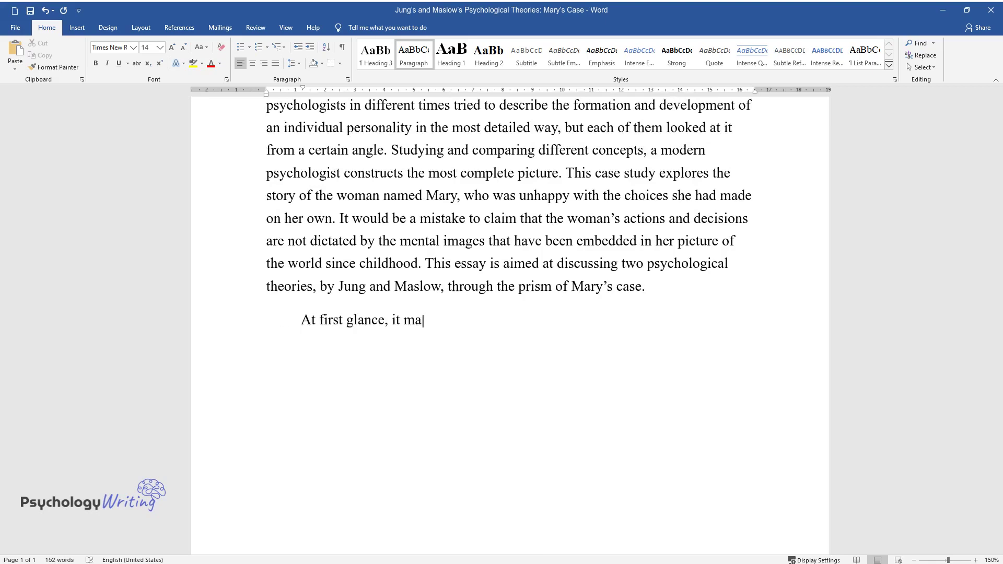
text(y seem that the woman's life is quite comf)
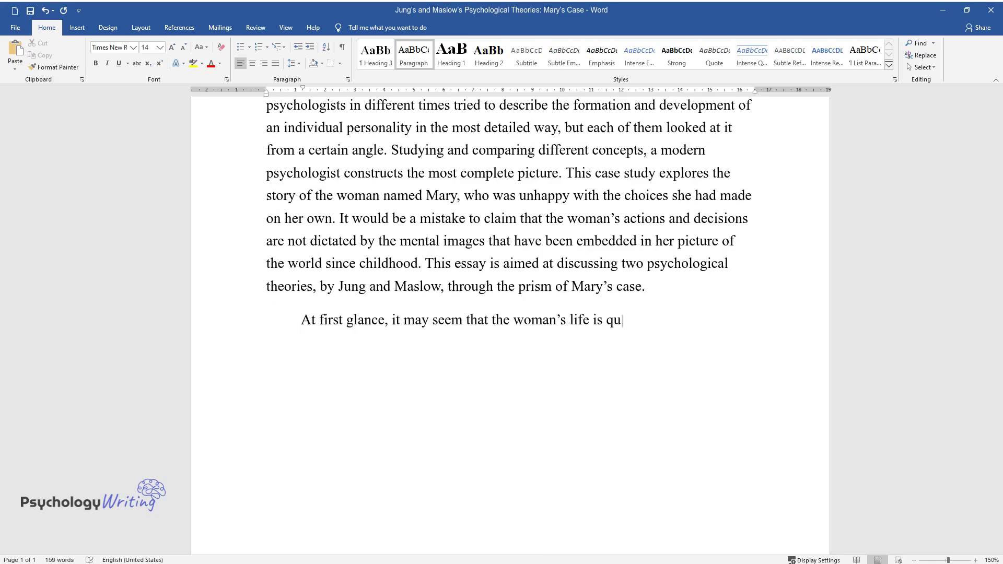
text(ortable. She has a husban)
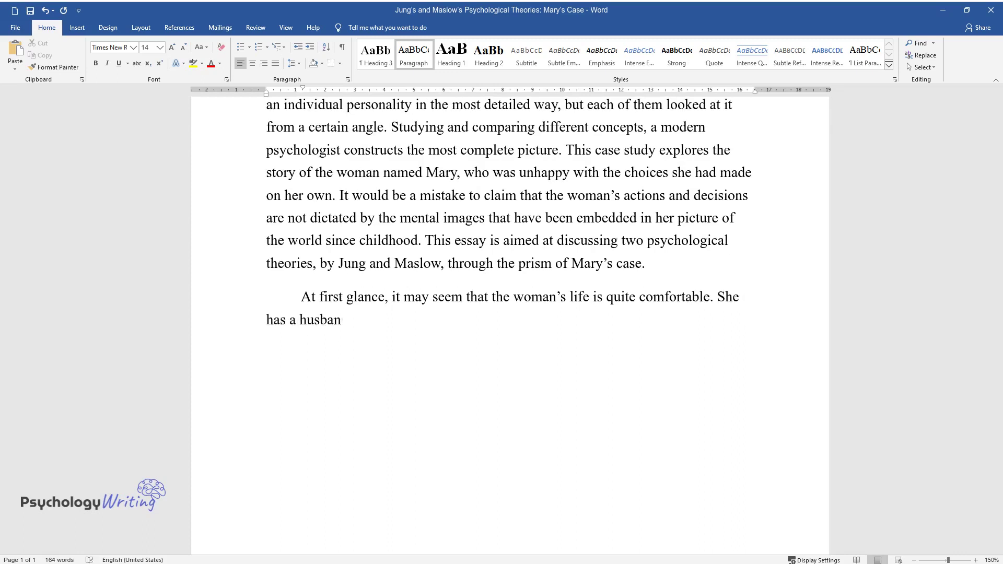
text(d with whom she has been living f)
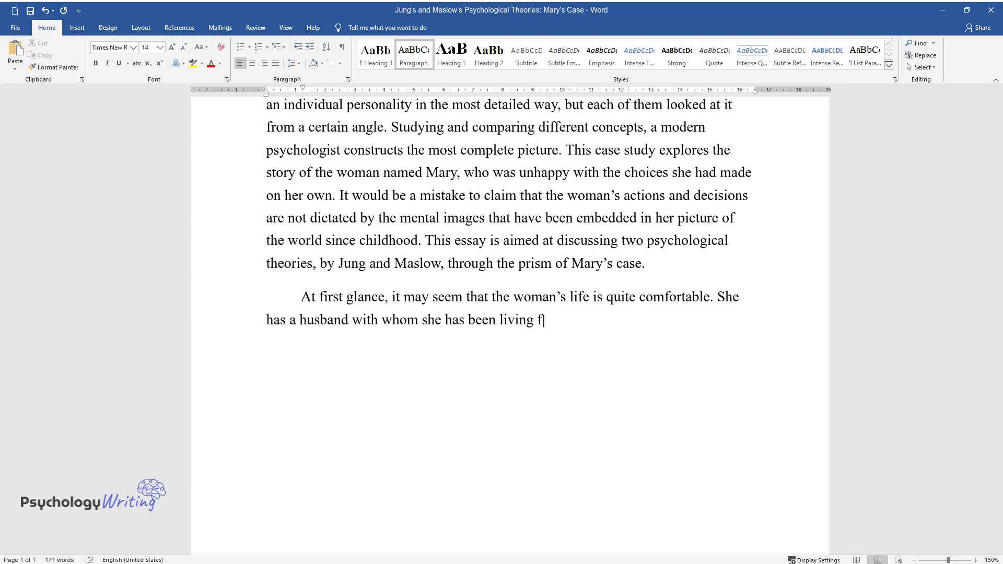
text(or fourteen years, three children,)
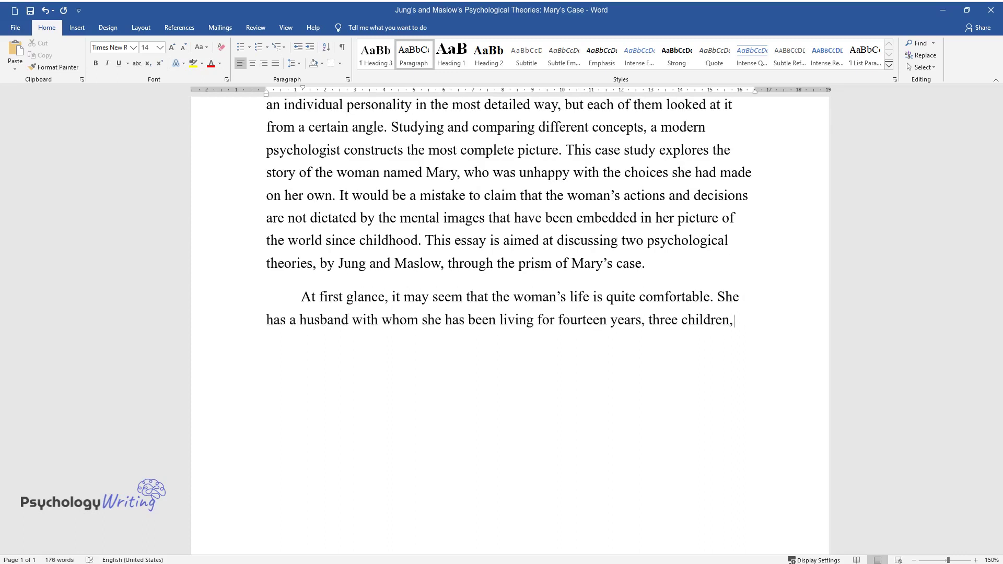
text( and a stable job. That is to say)
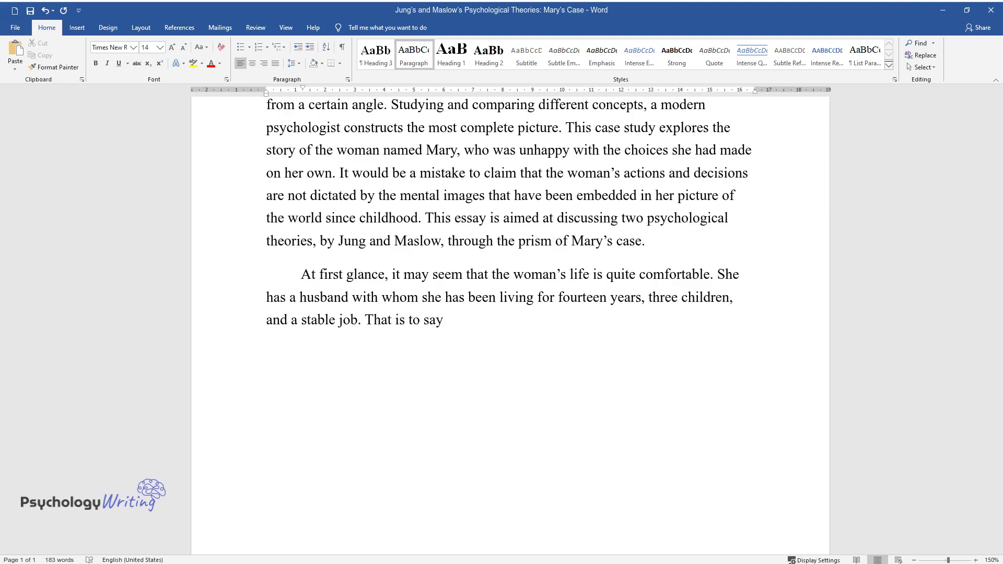
text(, Mary has the classic life of an)
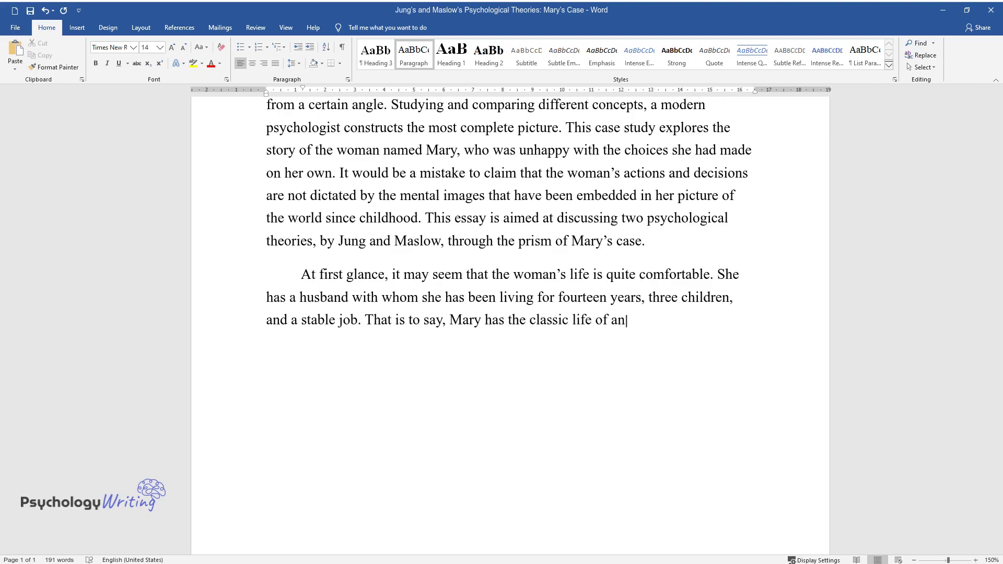
text( average person. Having devoted al)
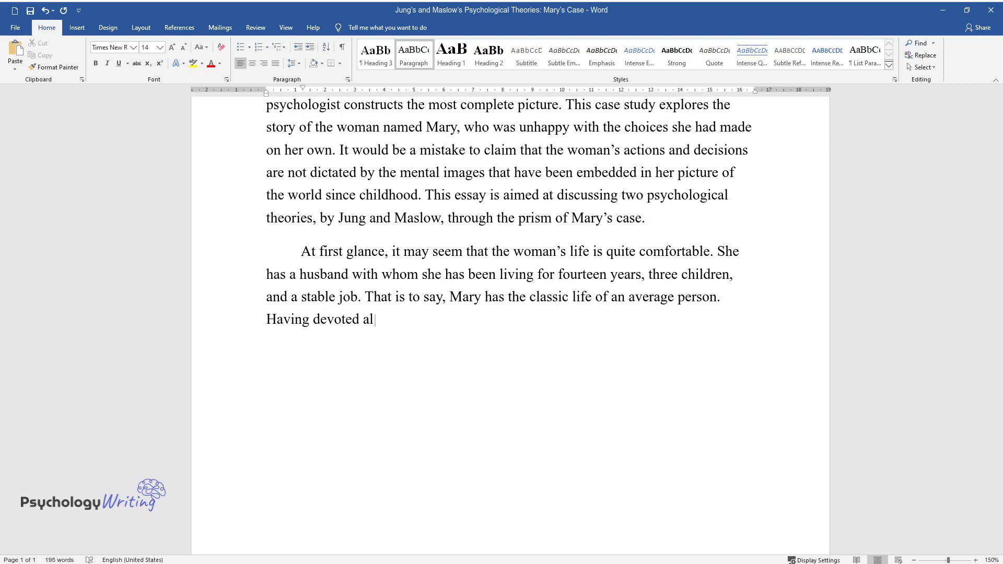
text(l the time to family and work, Ma)
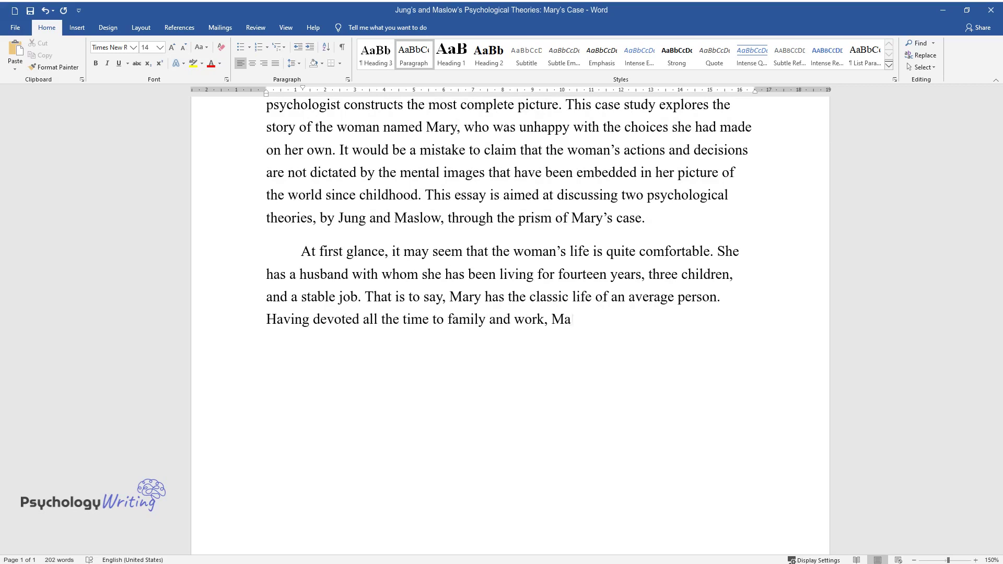
text(ry gave up her friends because she probably could)
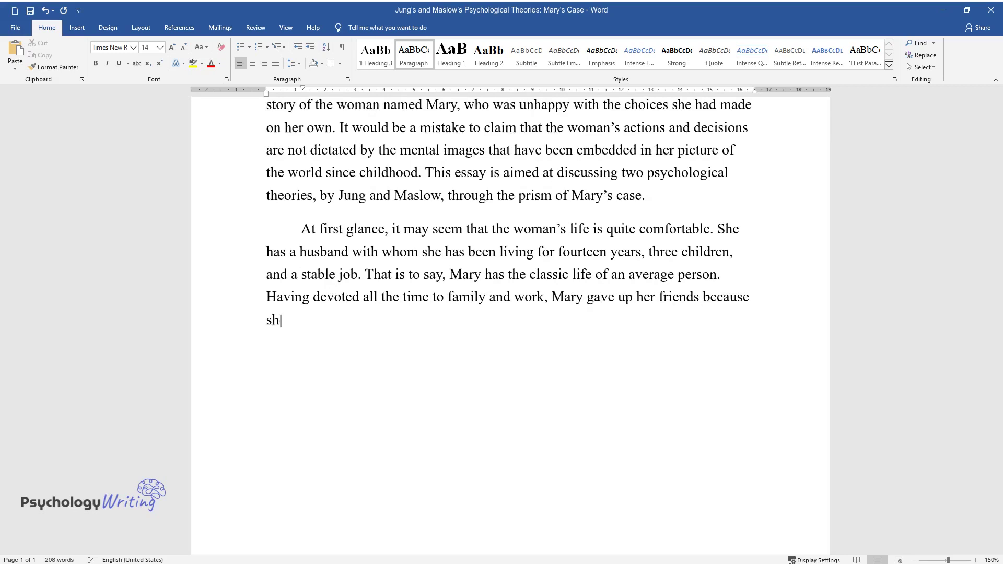
text( not dedicate hers)
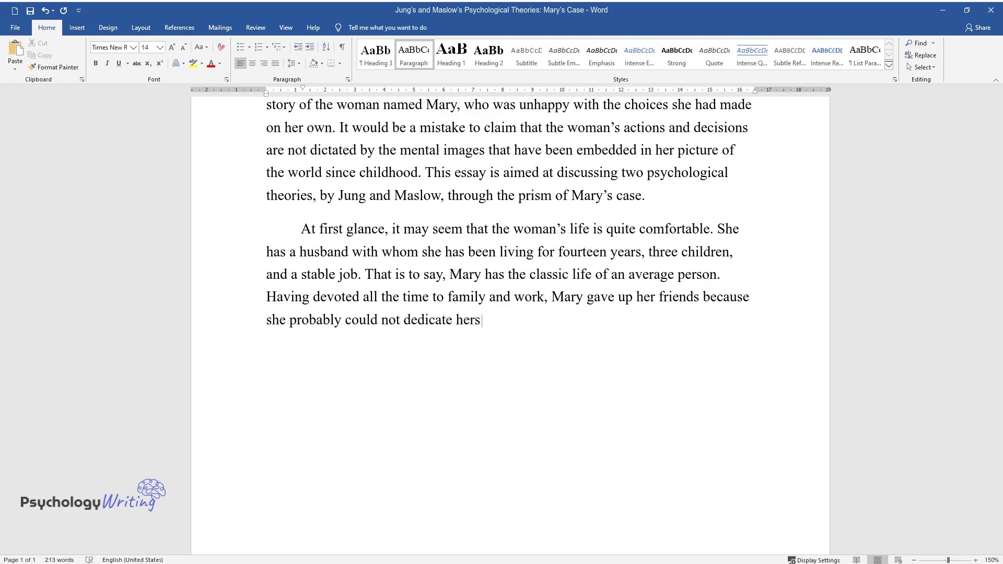
text(elf to them. Her acquaintances an)
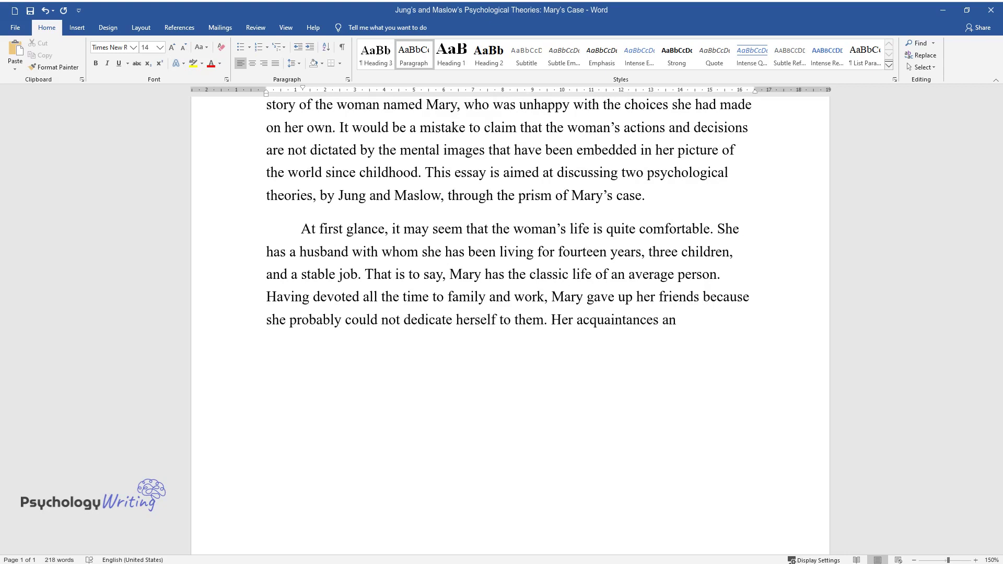
text(d colleagues may think that the woman has )
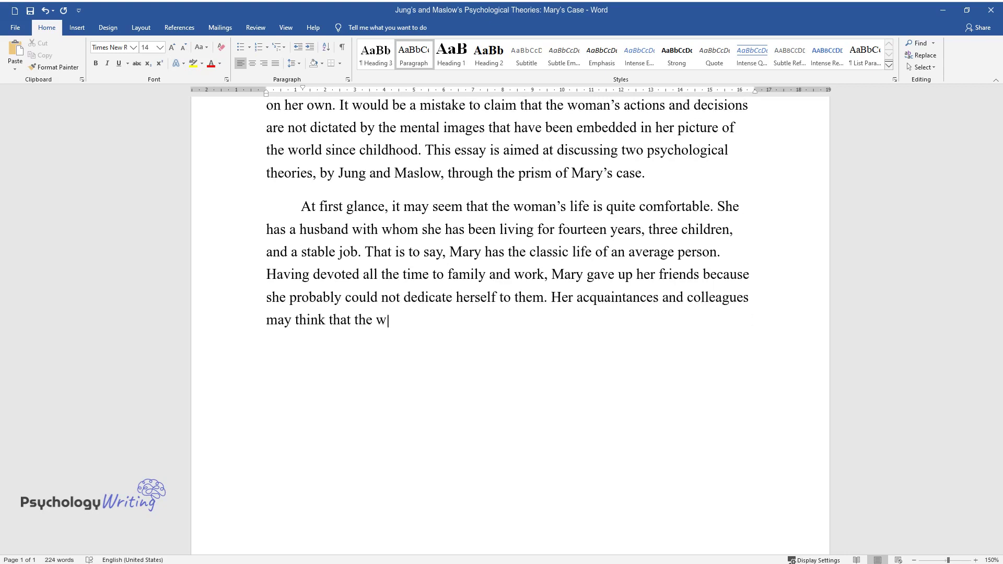
text(no problems at all becaus)
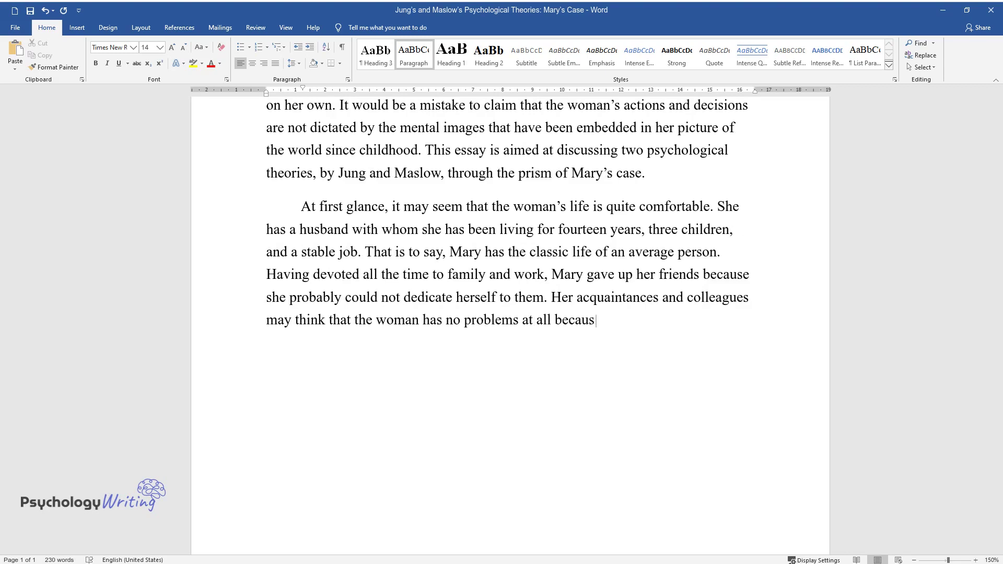
text(e she lives in a world of her own. Howeve)
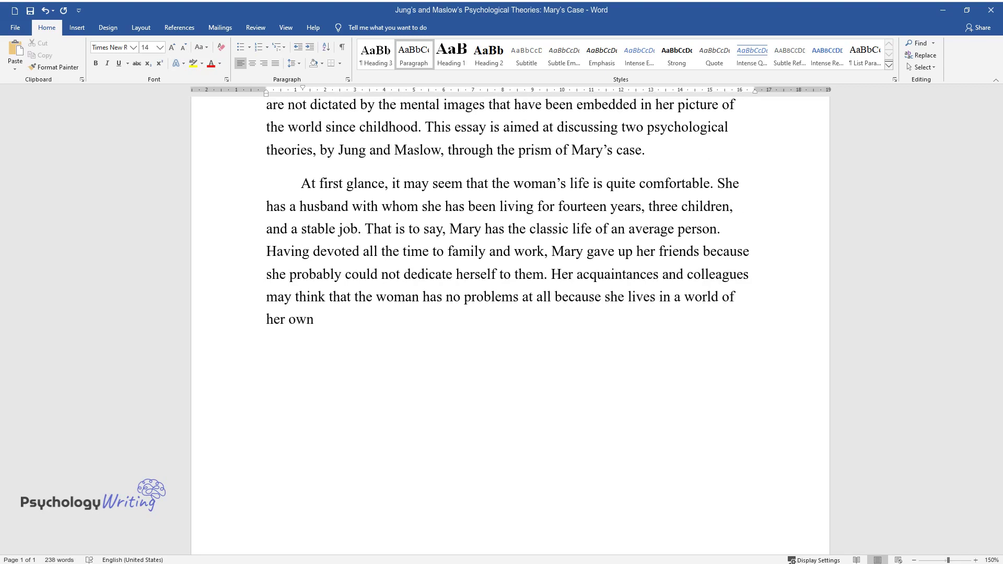
text(r, it takes compassion t)
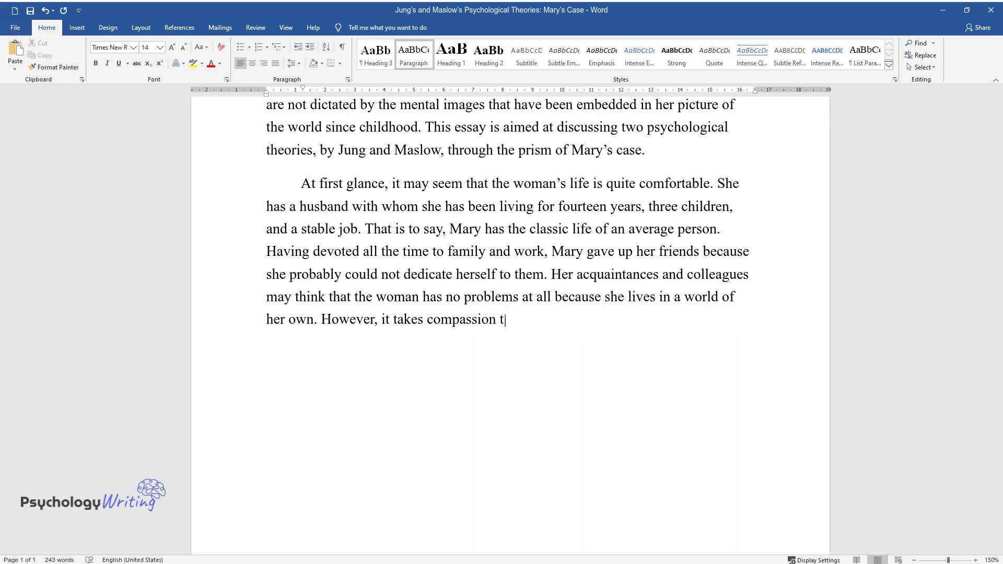
text(o understand how unhappy her life i)
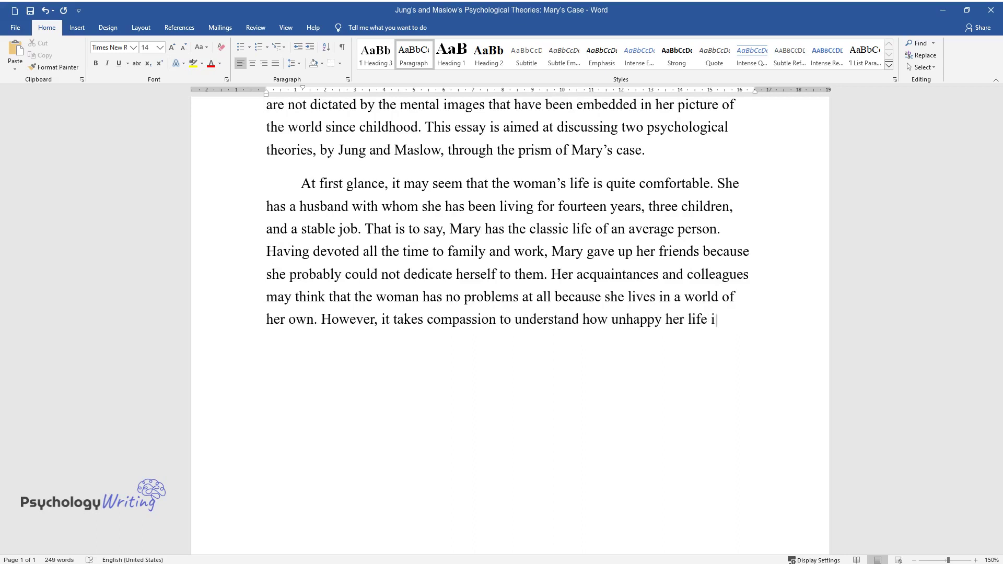
text(s. She worries about the missed opportuni)
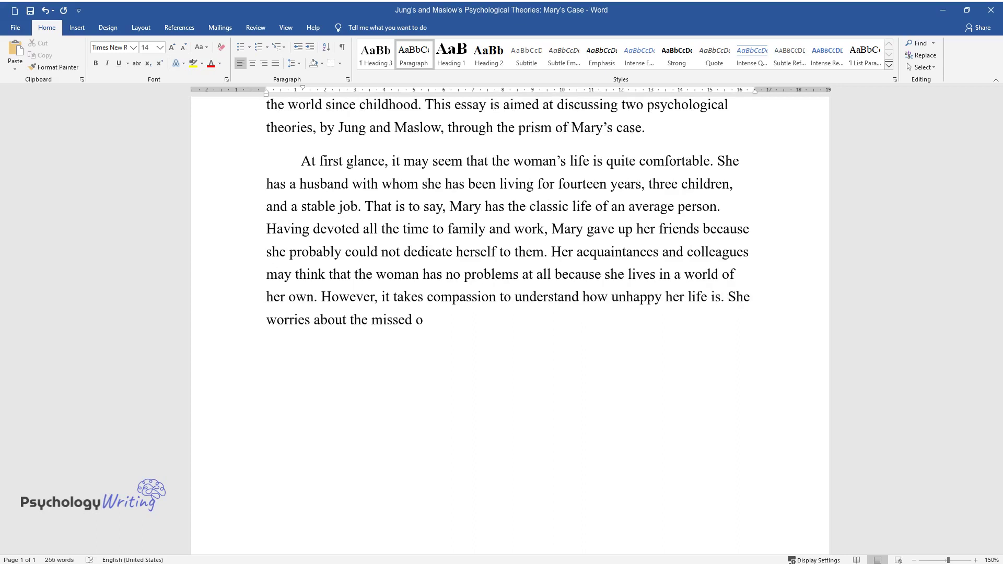
text(ties of the past and does)
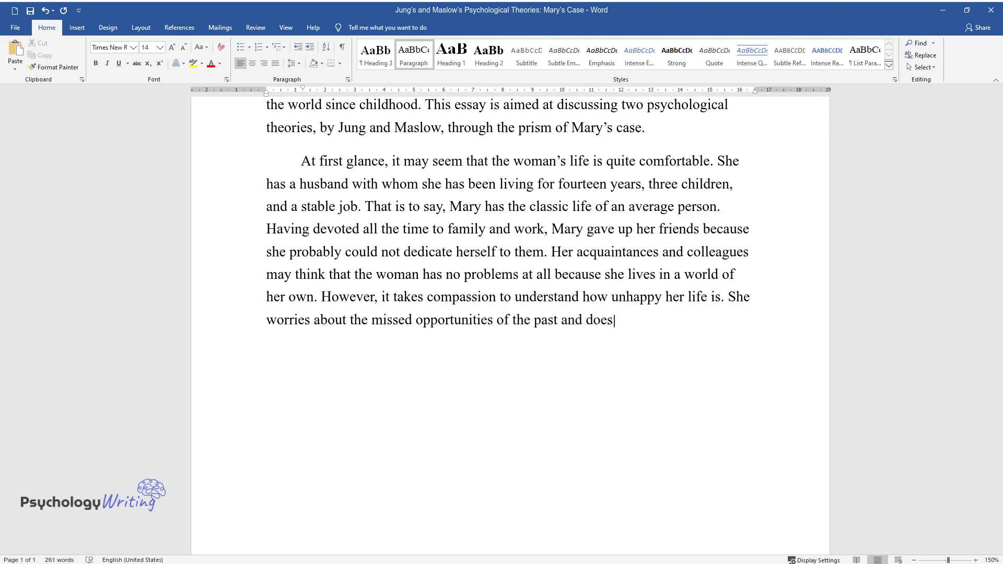
text( not know how to fulfill her poten)
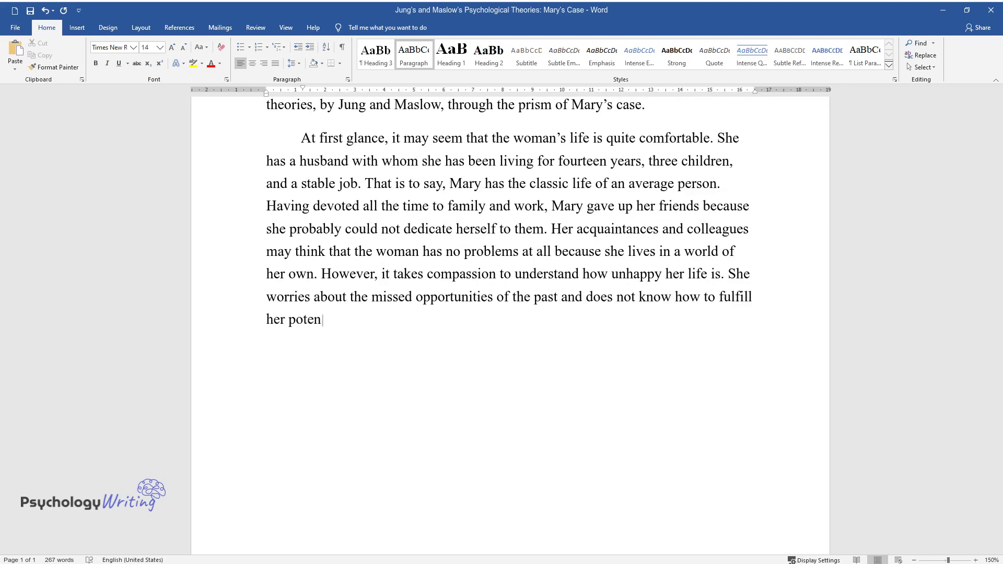
text(tial. In other words, her behavio)
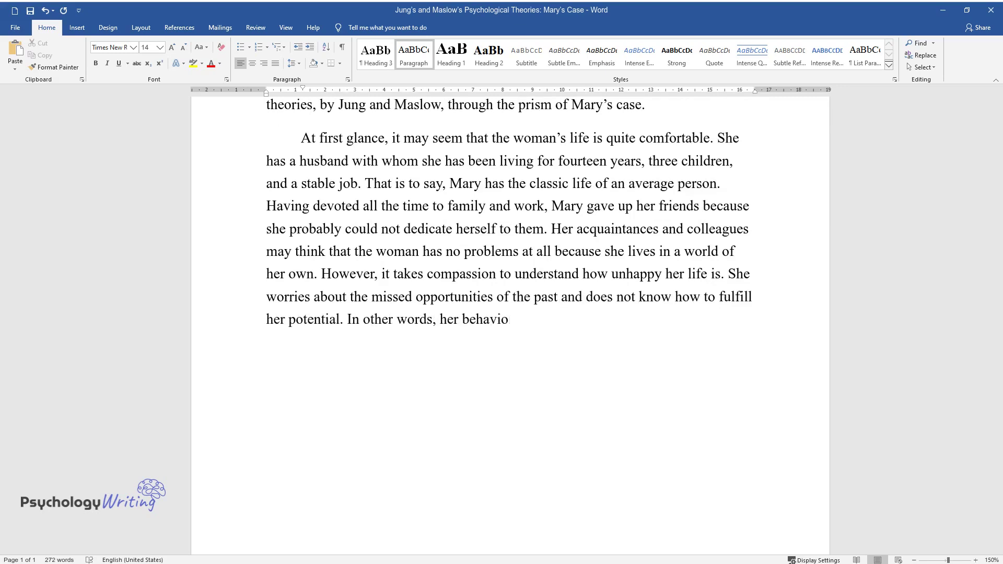
text(r resembles an unrealized personality syndrome.)
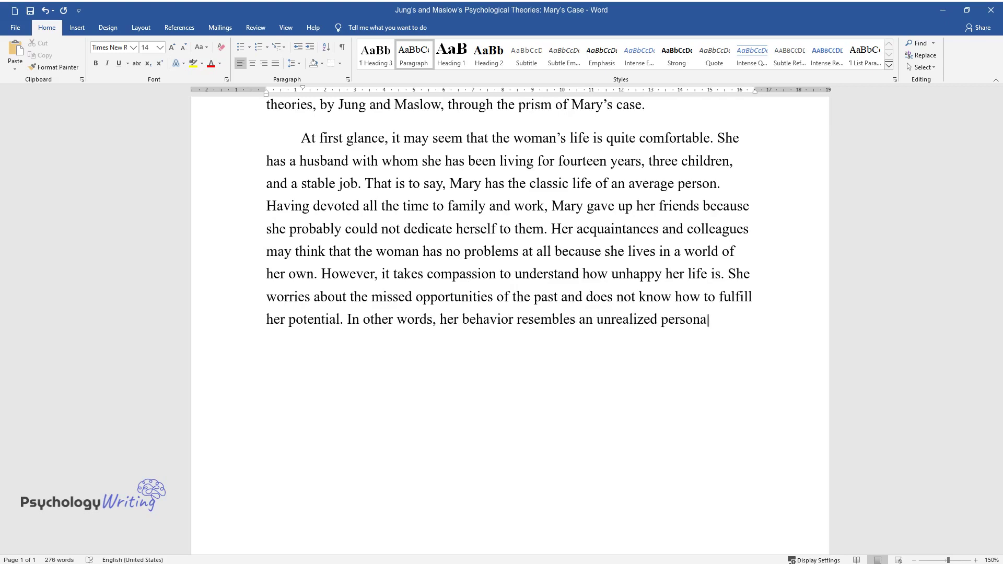
- End the paragraph at 'unrealized personality syndrome.' and start a new paragraph
key(Return)
- Write the paragraph beginning 'When children grow up', ending 'lead to depression, alcohol, or drugs.'
text(When )
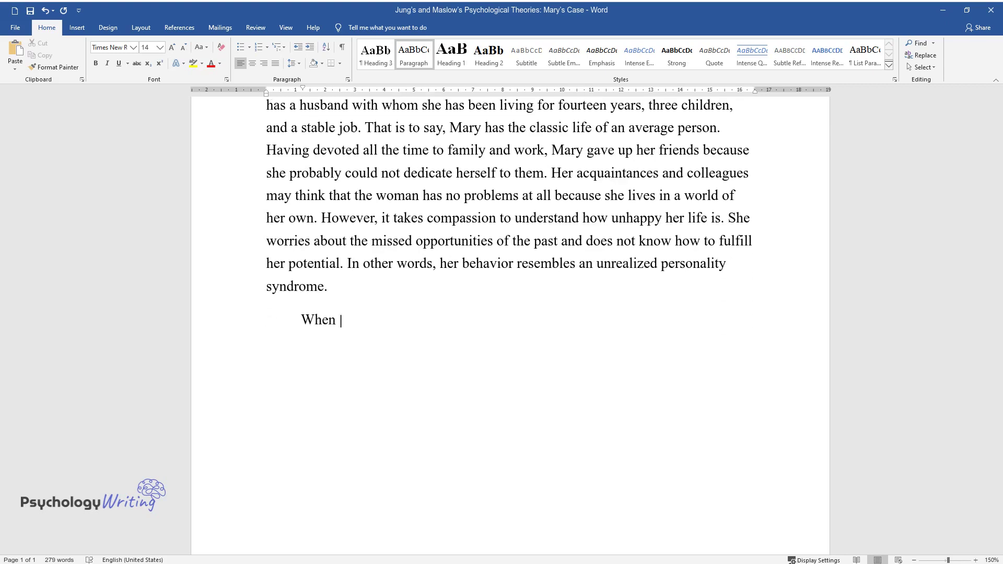
text(children grow up, they tend to be)
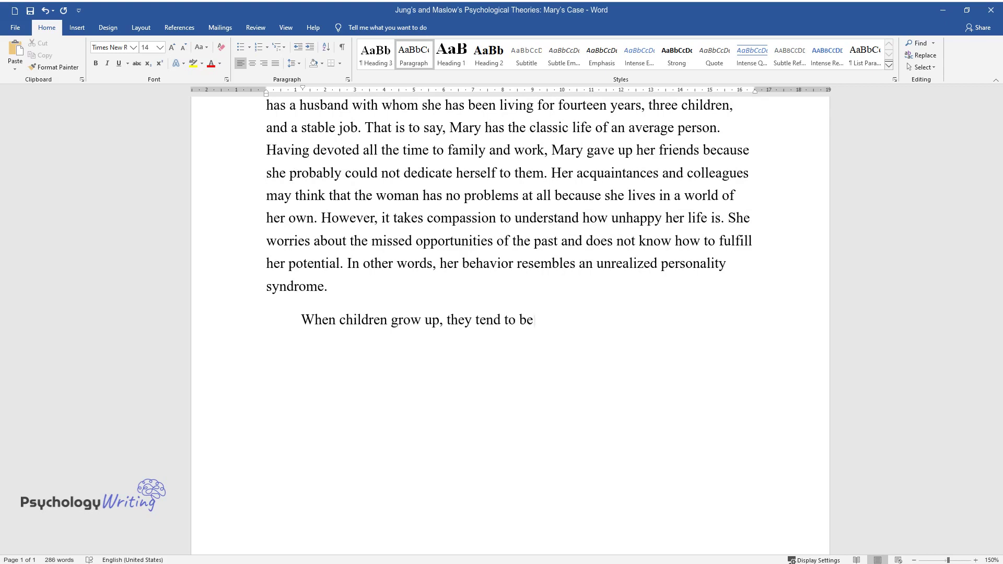
text( full of optimism. There is a hope in their minds that life will be)
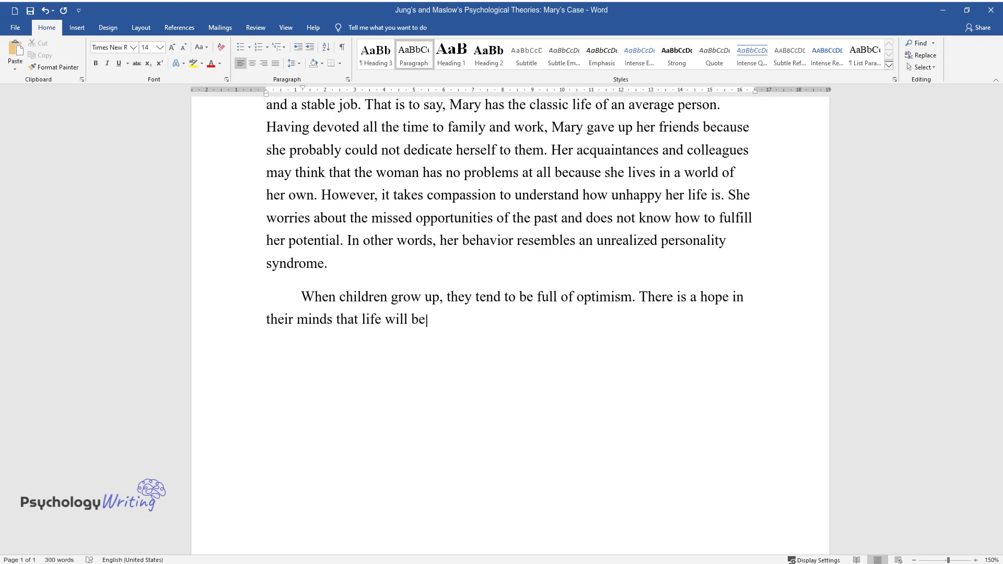
text( happy, rich, and diverse. Not th)
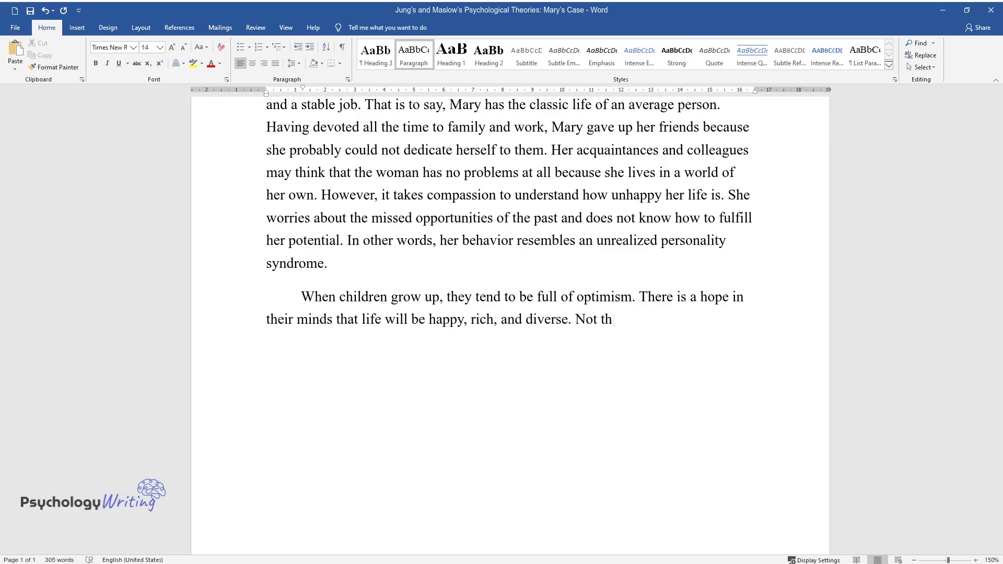
text(e creation of su)
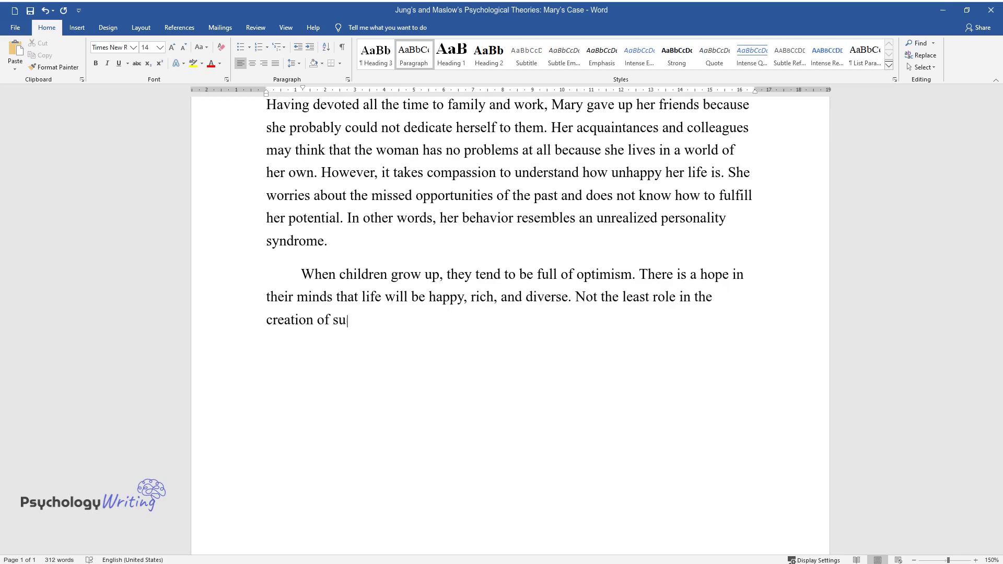
text(ch pictures is play films and boo)
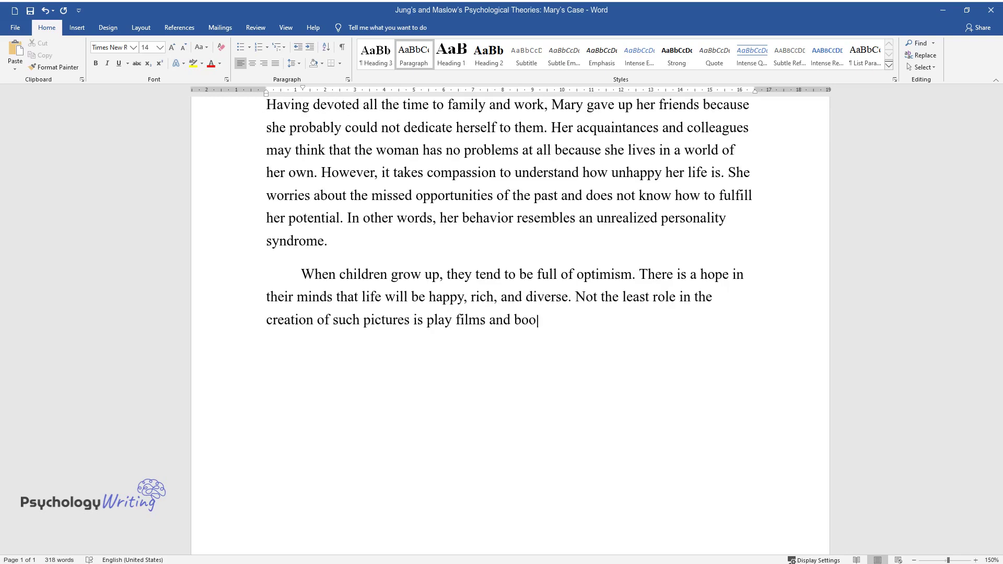
text(ks that tell fascinating and satu)
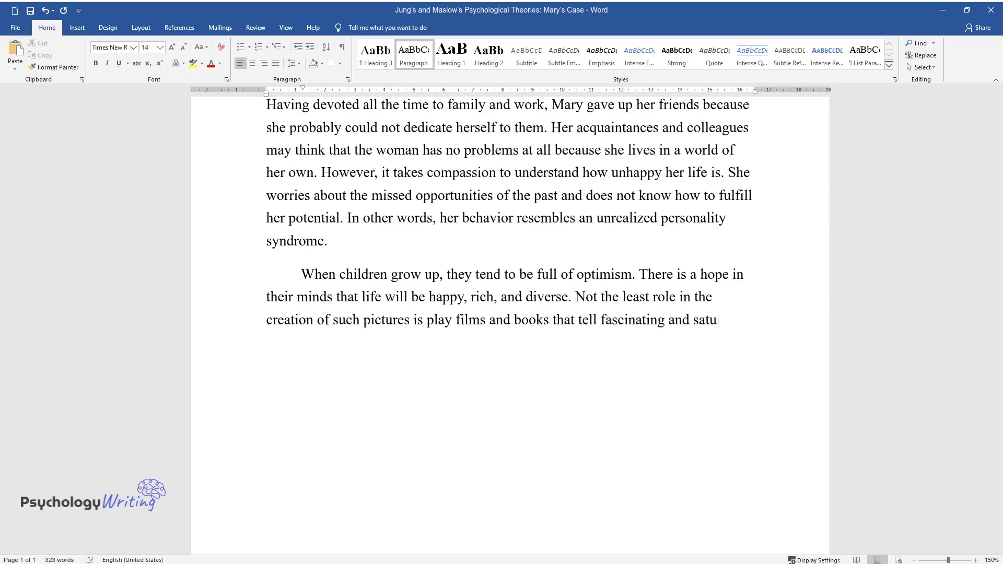
text(rated stories. Nevertheless, time )
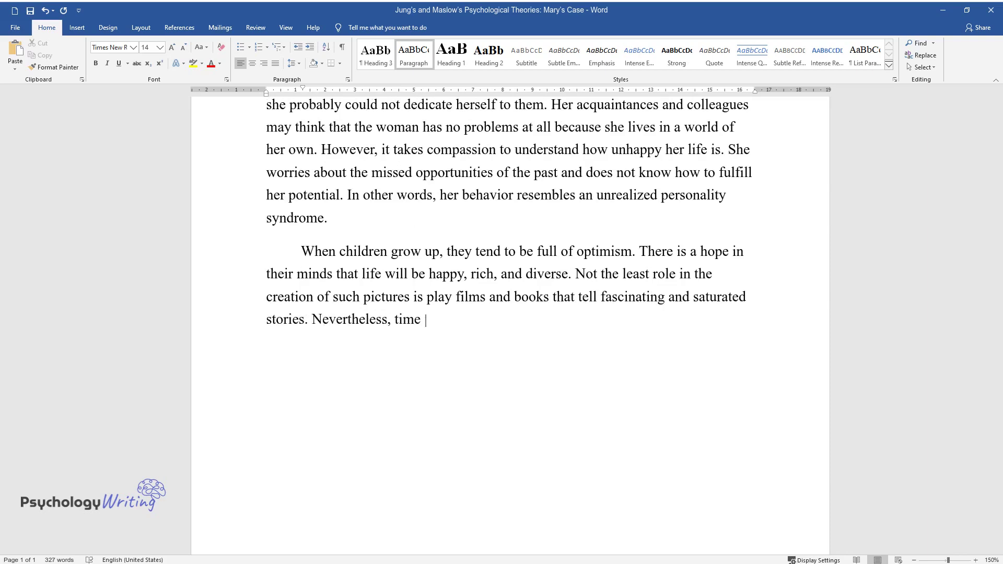
text(passes and children change: while)
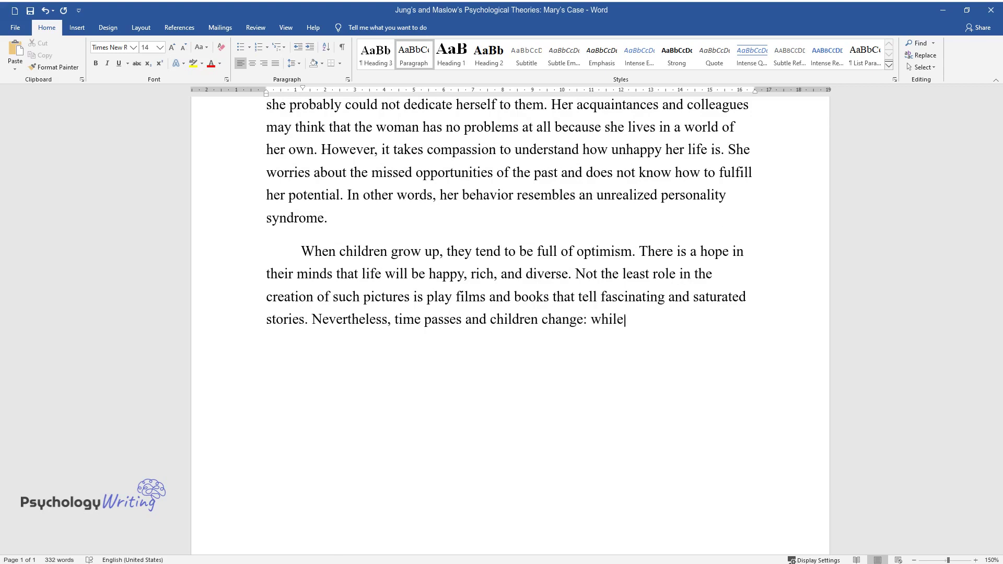
text( some continue to follow their pa)
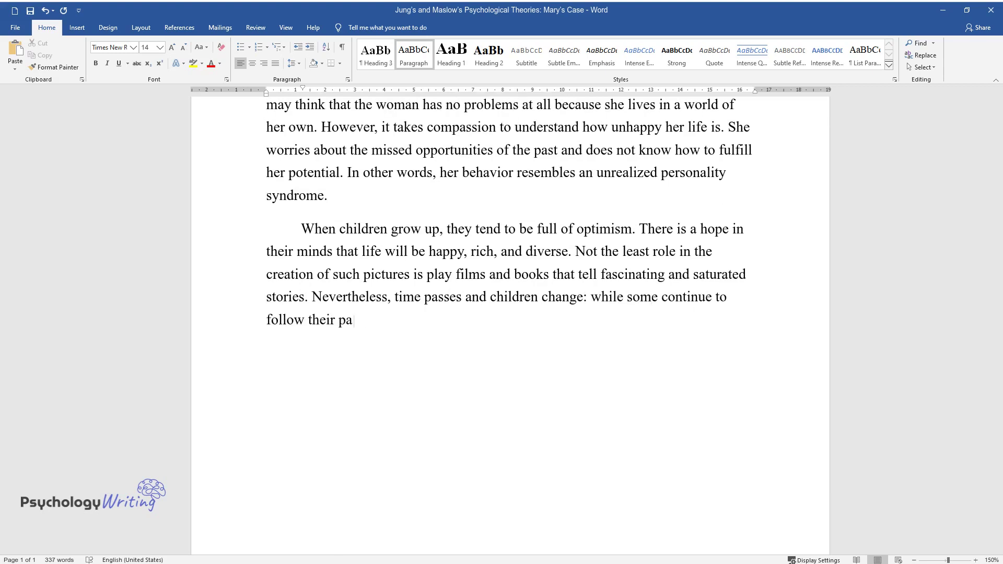
text(th, becoming stronger and more con)
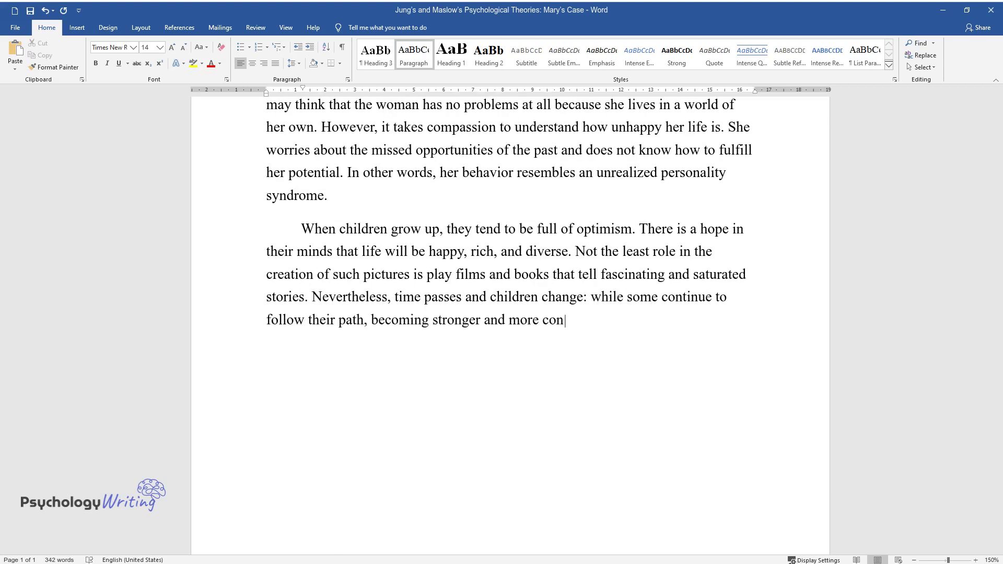
text(fident, others encounter difficul)
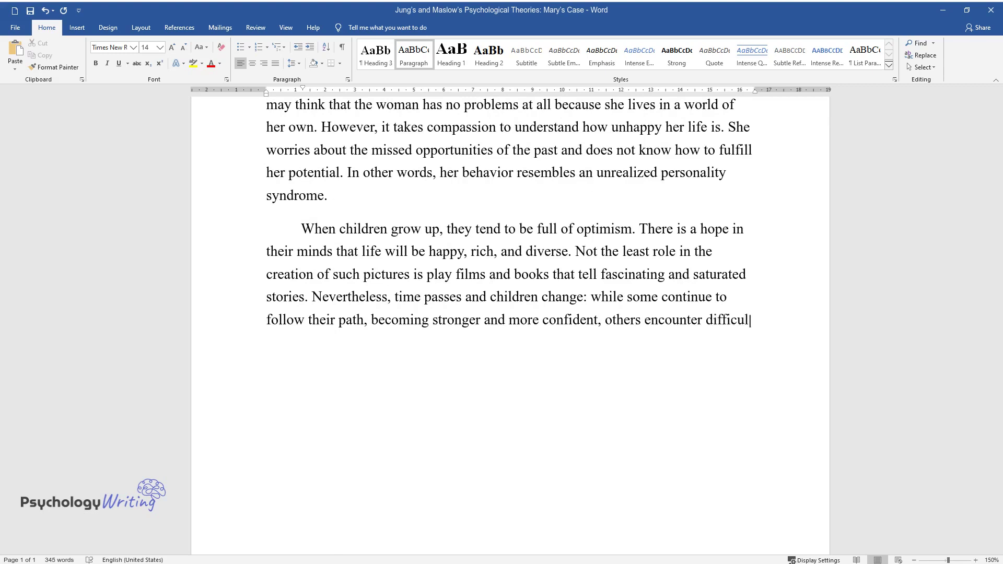
text(ties and barriers that have a dev)
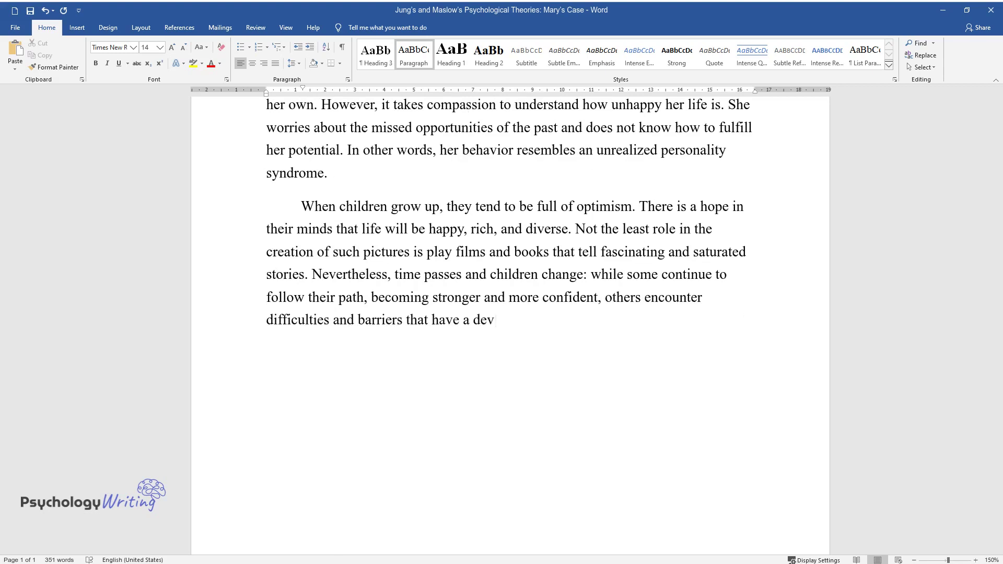
text(astating effect. Through trial and)
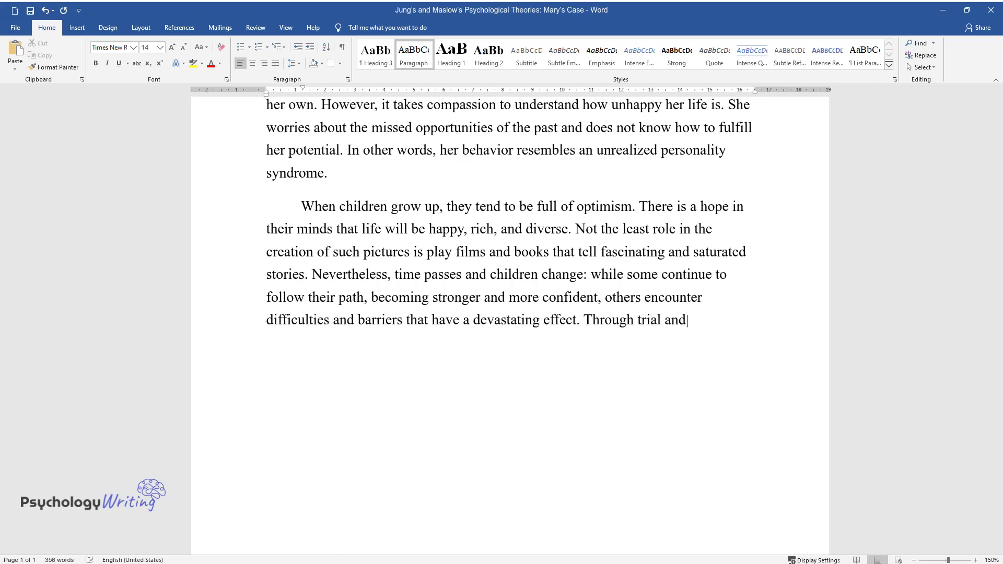
text( error, people follow th)
text(eir life )
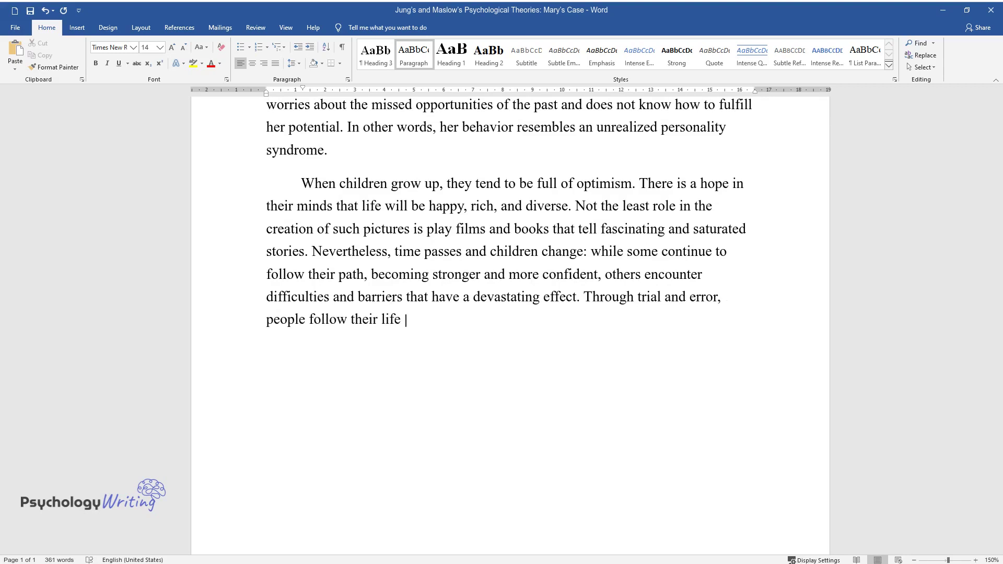
text(paths to achieve their goals. If )
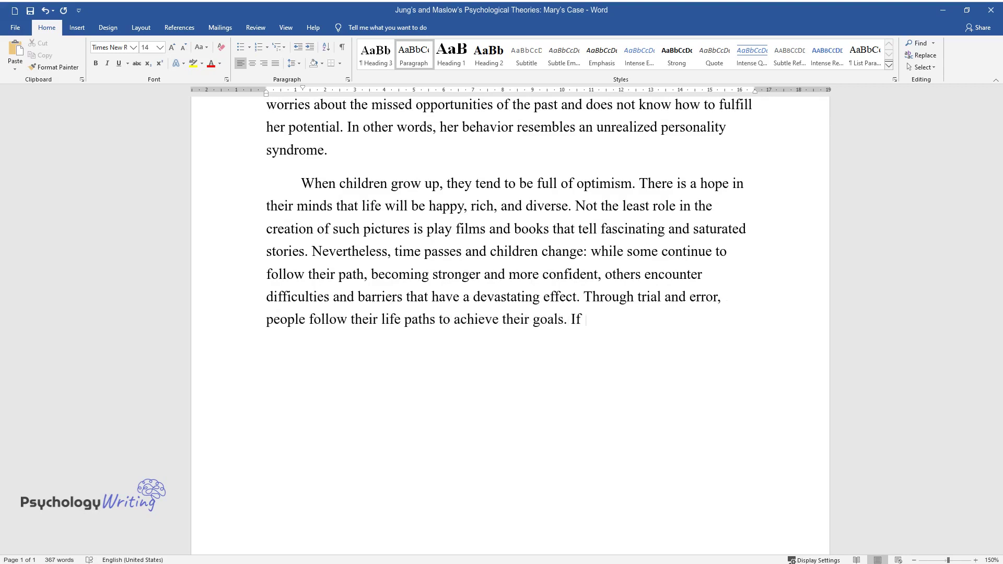
text(the aims are not achieved, most pe)
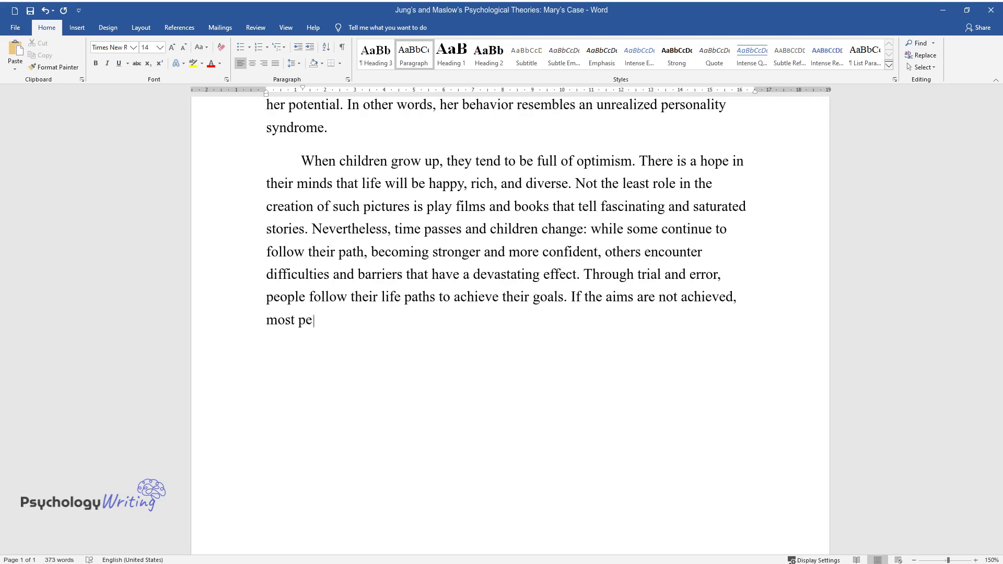
text(ople will be disappointed and wil)
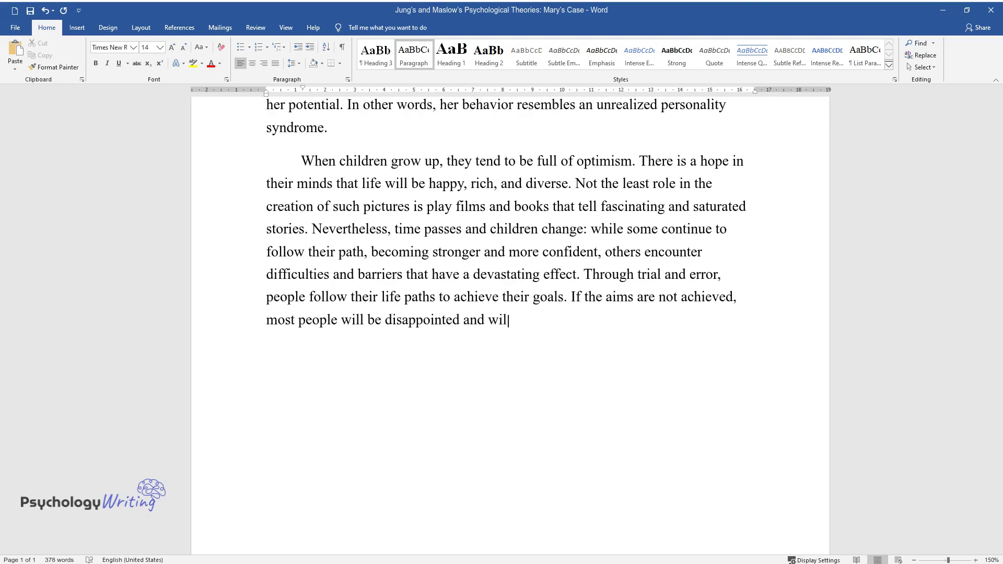
text(l not try again. Unrealized indiv)
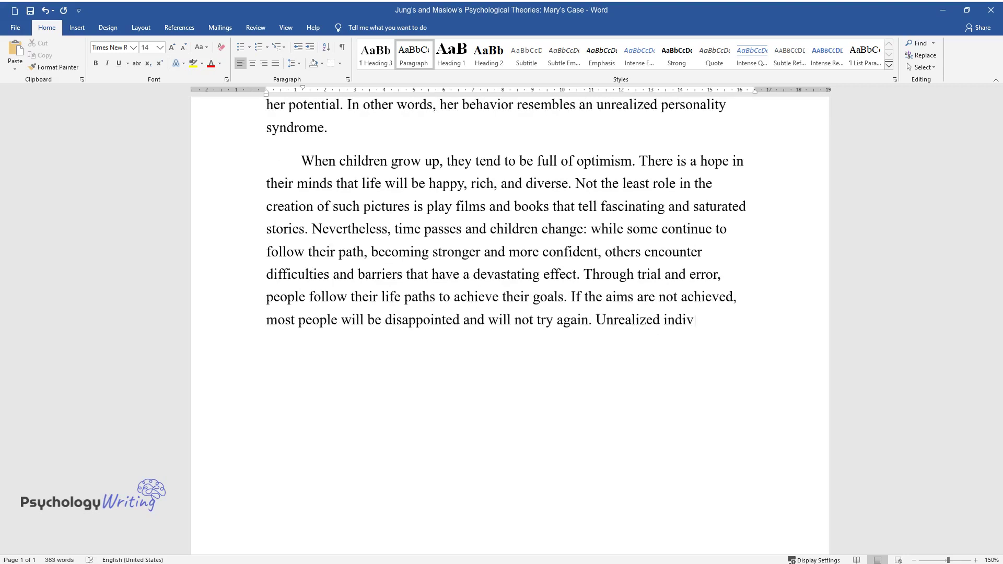
text(iduals regret the missed opportuni)
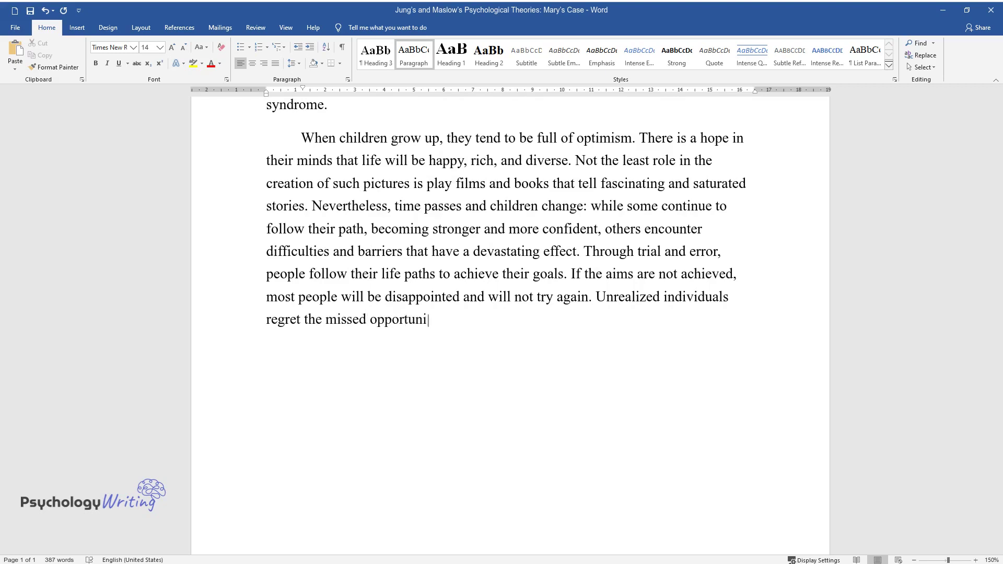
text(ties, remember the turning points)
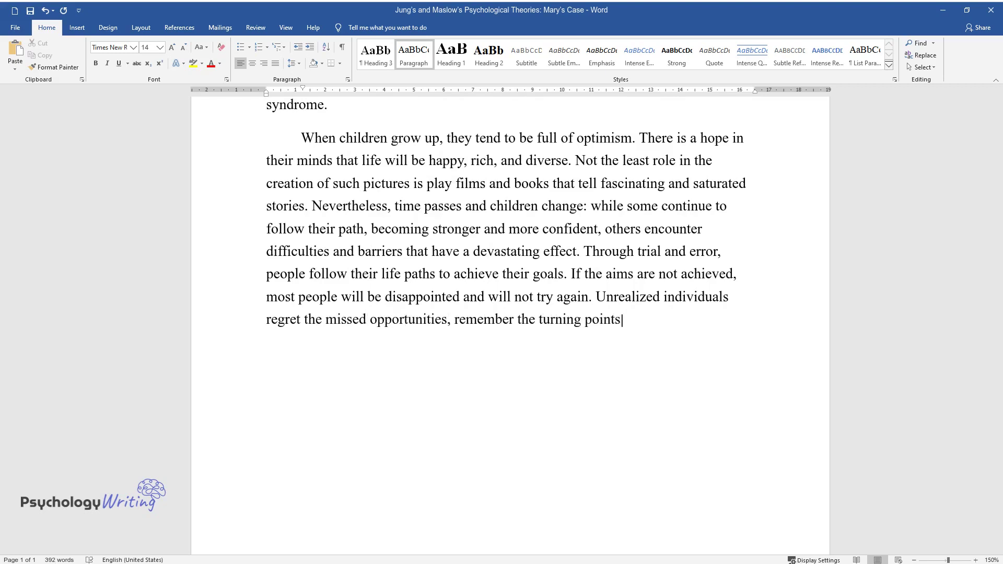
text( in life, and constantly repeat their losi)
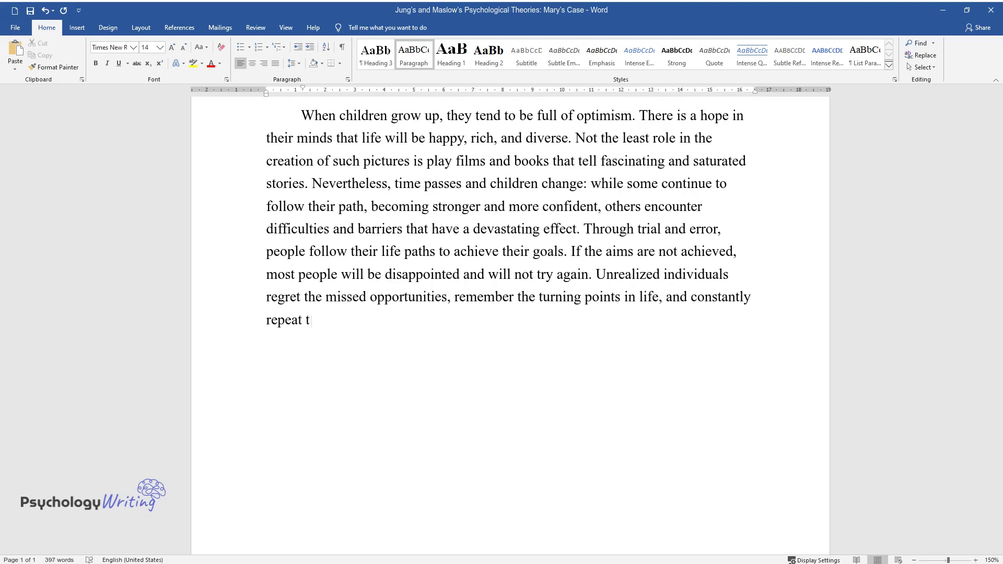
text(ng monologues in their he)
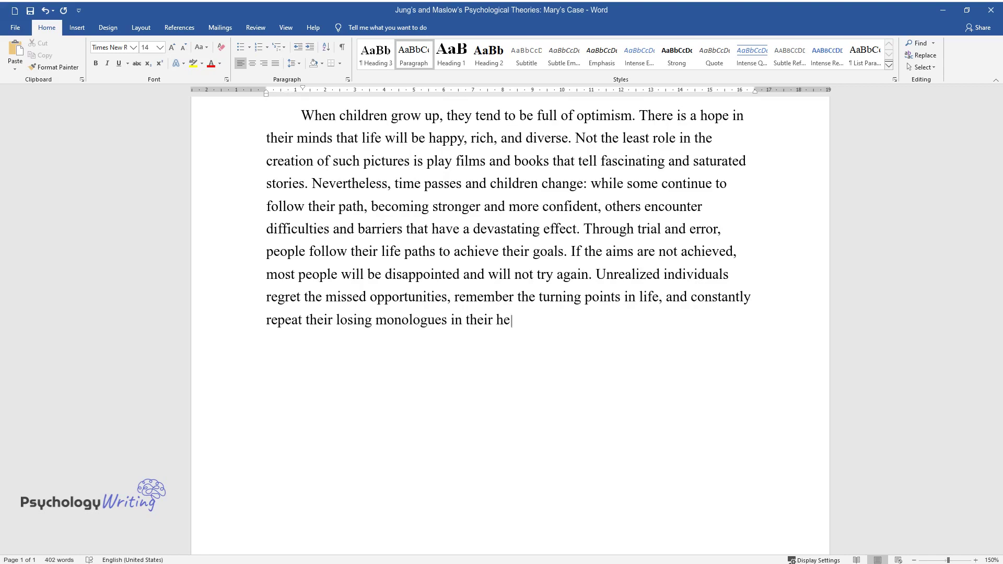
text(ads. Such continuous thoughts eve)
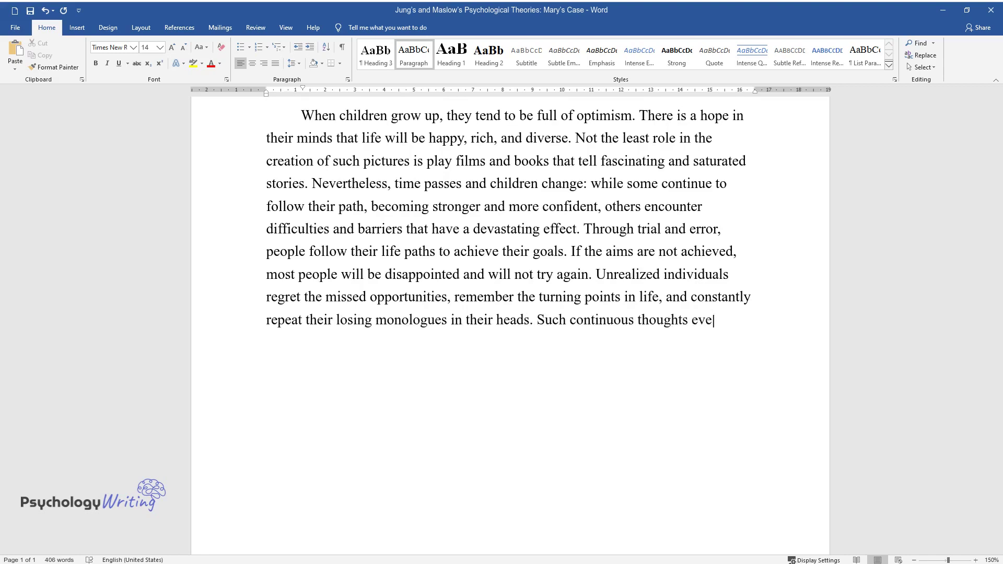
text(ntually lead to depression, alcohol, or drugs.)
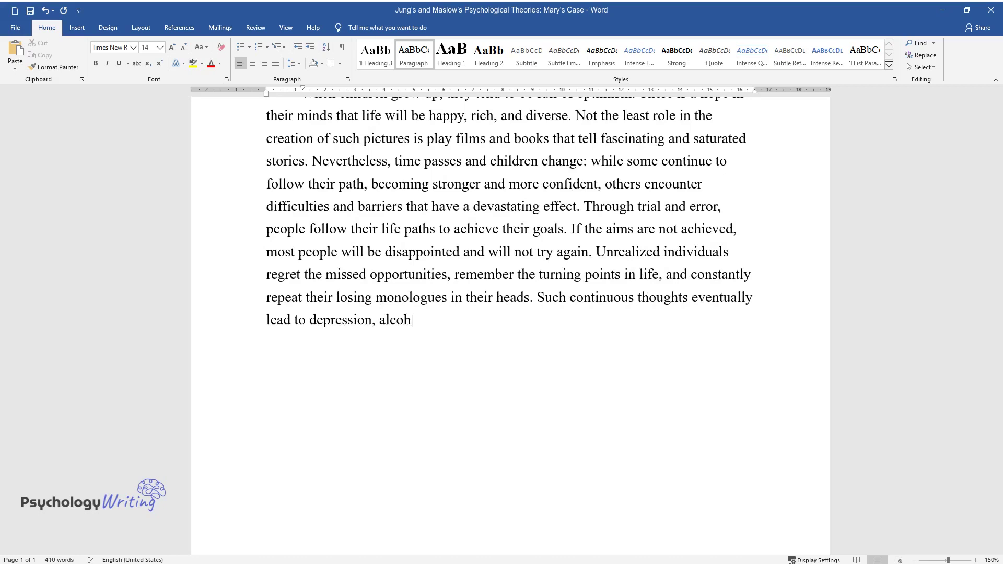
key(Return)
- Write the Jung midlife-crisis paragraph on archetypes and life-stage tasks, ending 'develop successfully.'
text(It )
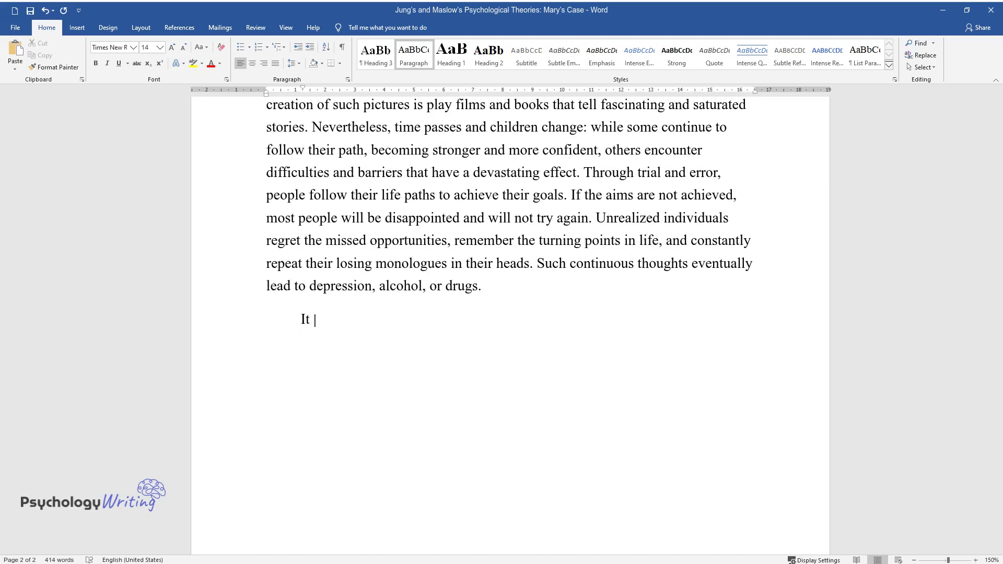
text(is worth pointing out that this is)
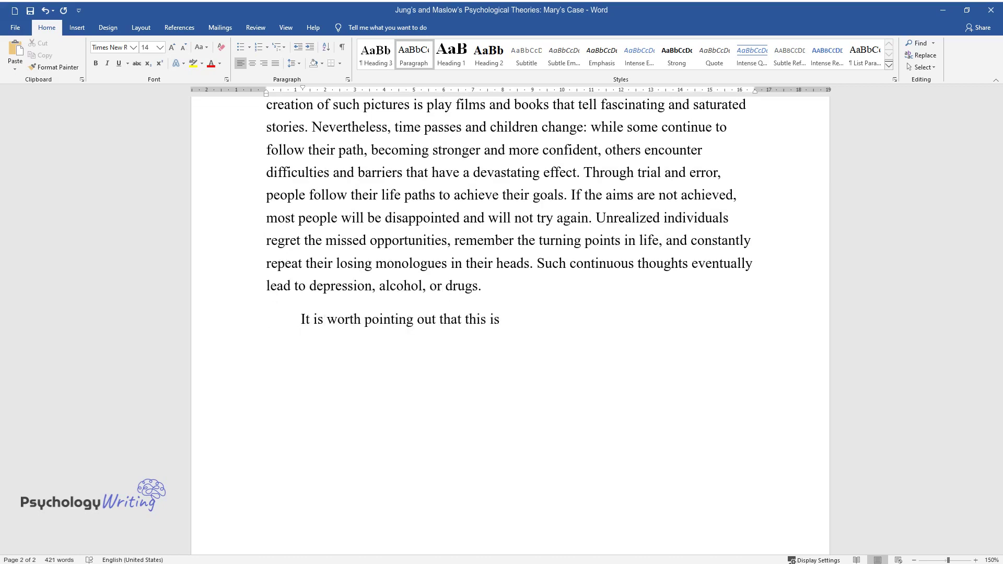
text( a quite common problem for adults)
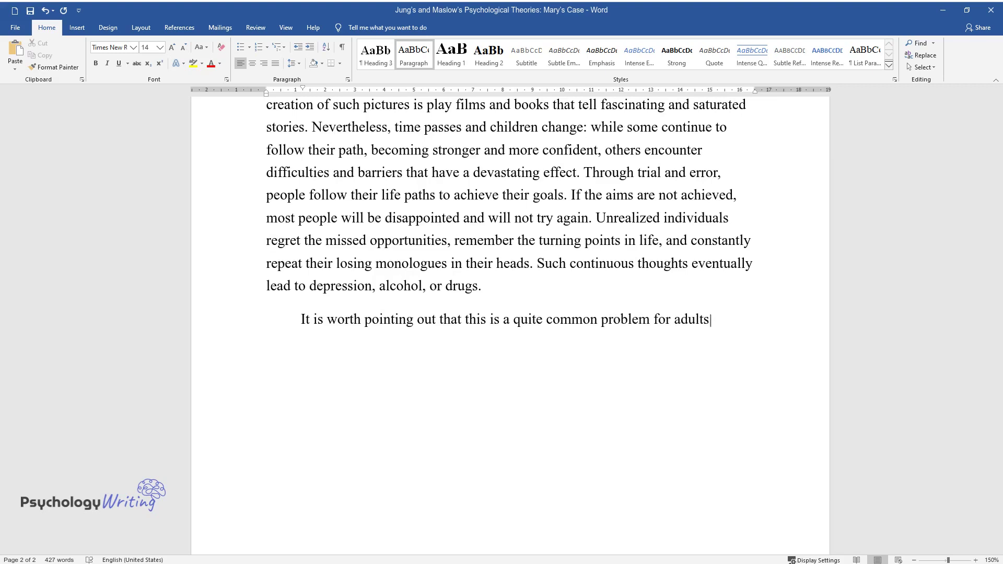
text( experiencing a midlife crisis. At)
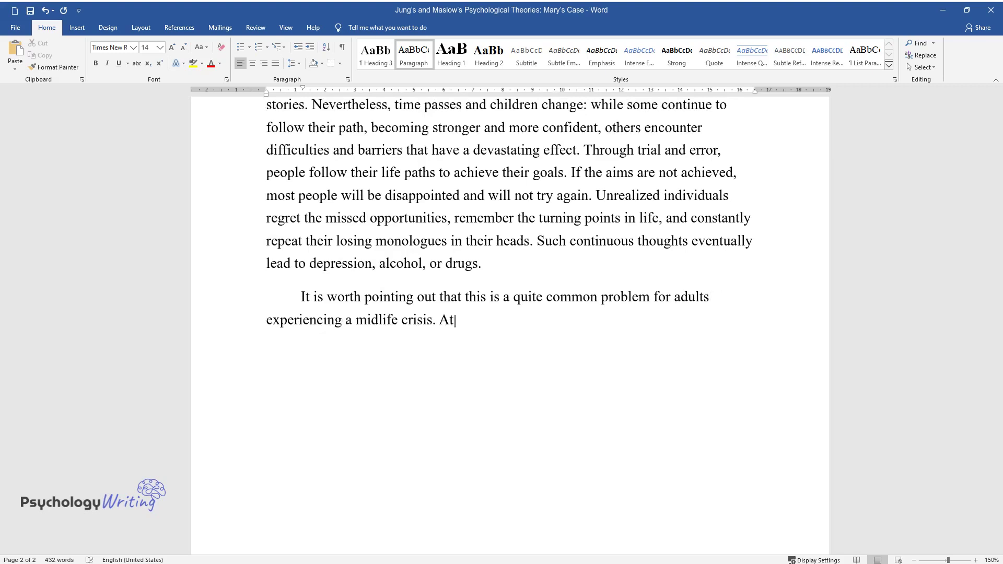
text( this point, a person is feeling a)
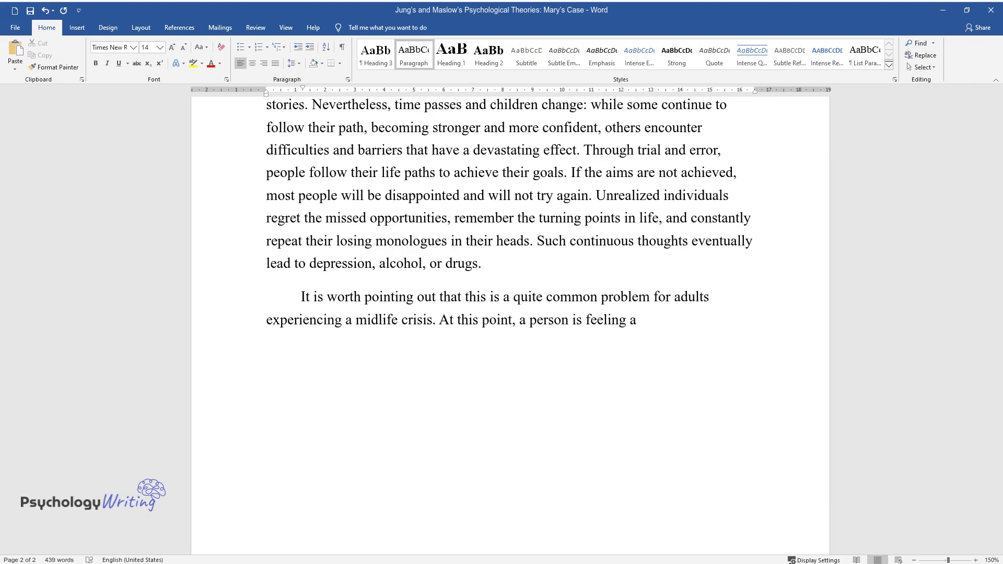
text( psychological decline, at which i)
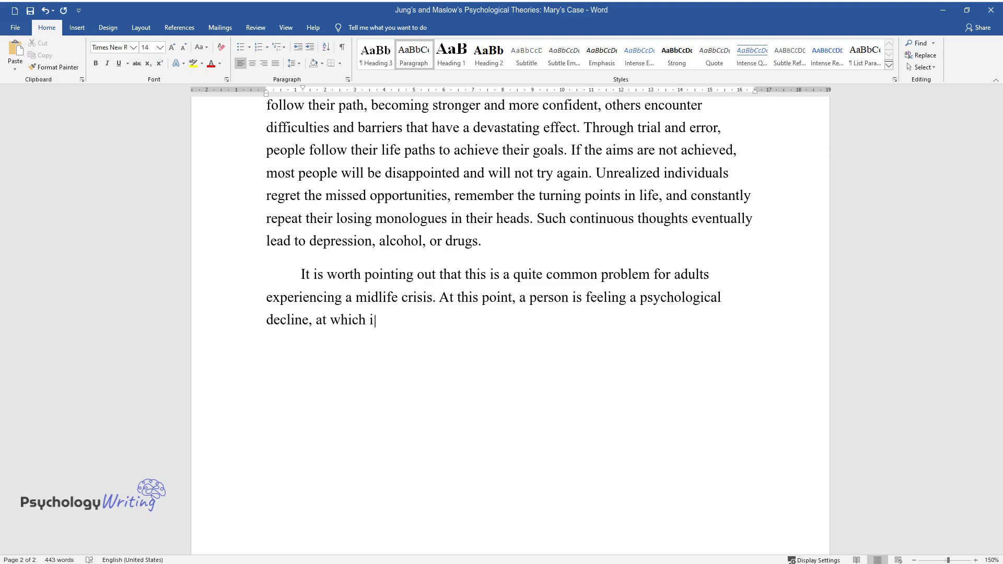
text(t is impossible to further functio)
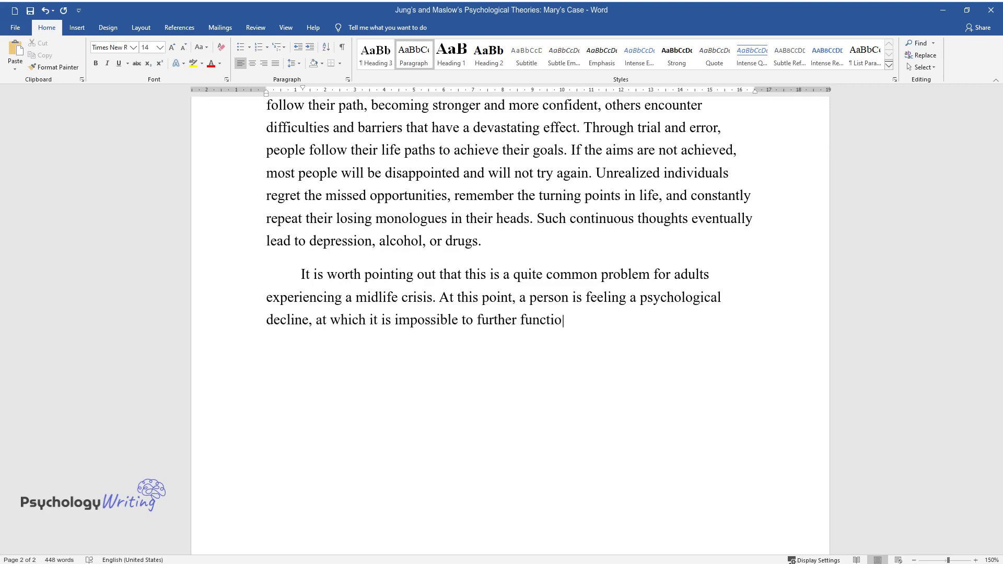
text(n of the personality within the fr)
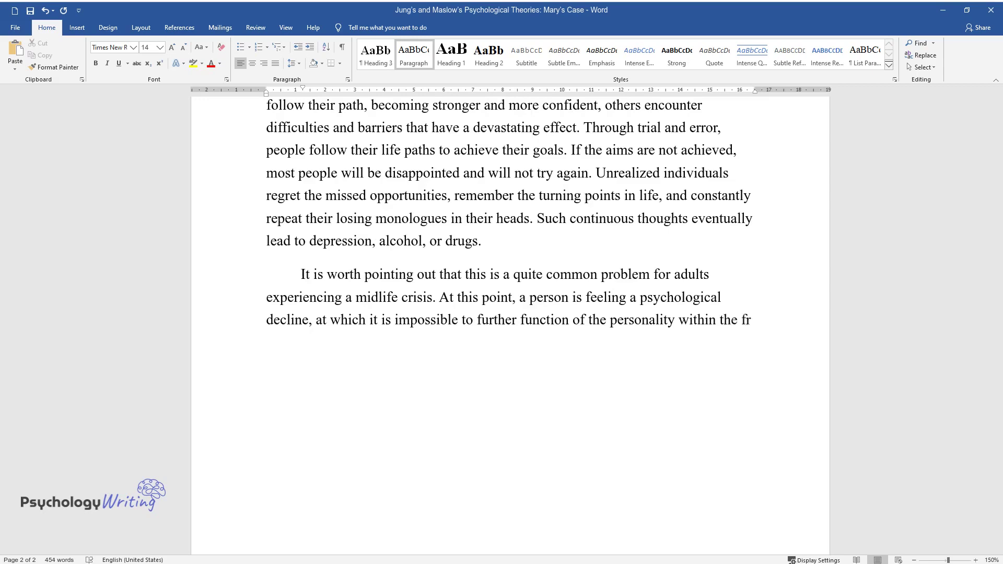
text(amework of the previous behavior m)
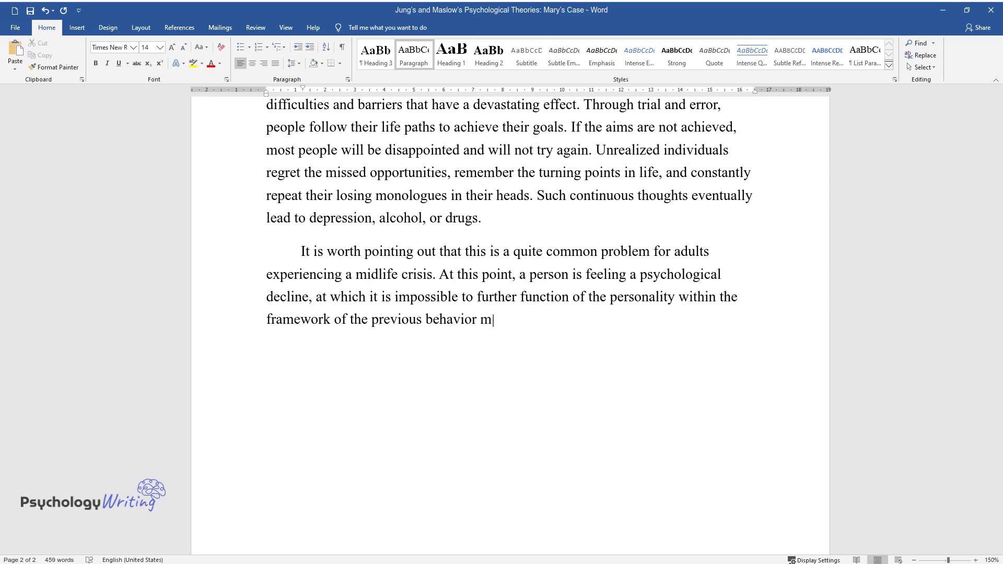
text(odel. Interestingly, this concept )
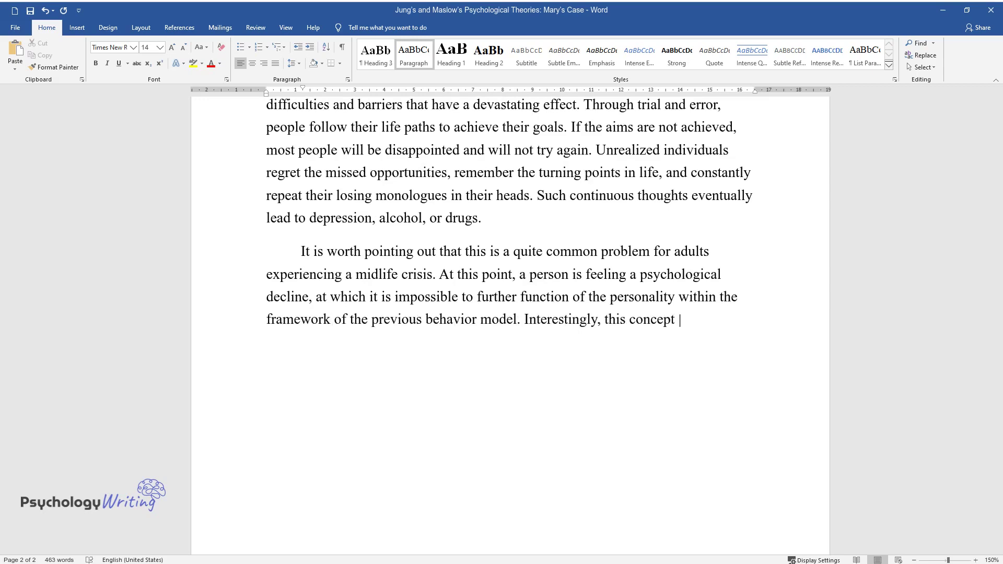
text(was developed back in the 20th century by the Swiss psychiatrist Ca)
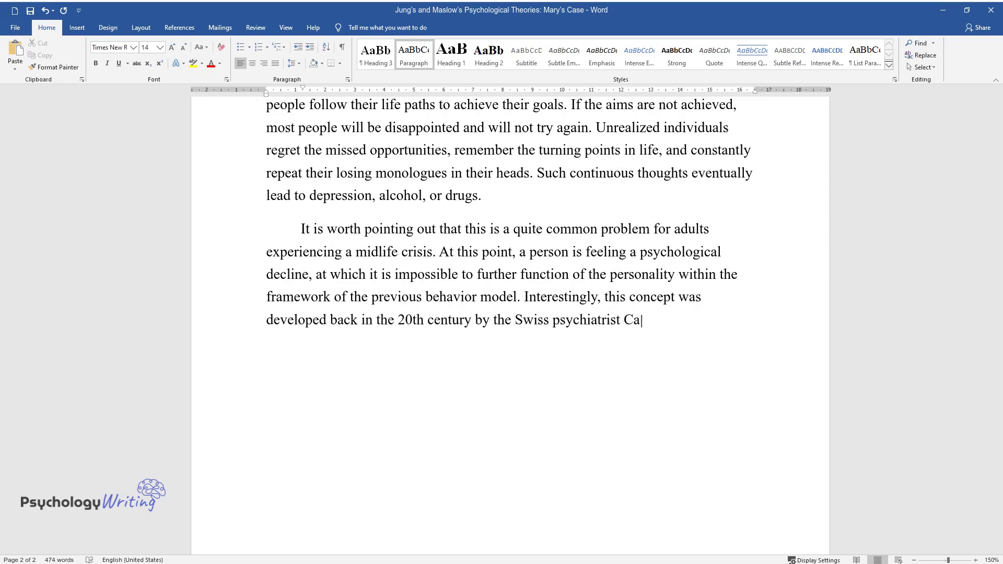
text(rl Jung. His theory of personality formatio)
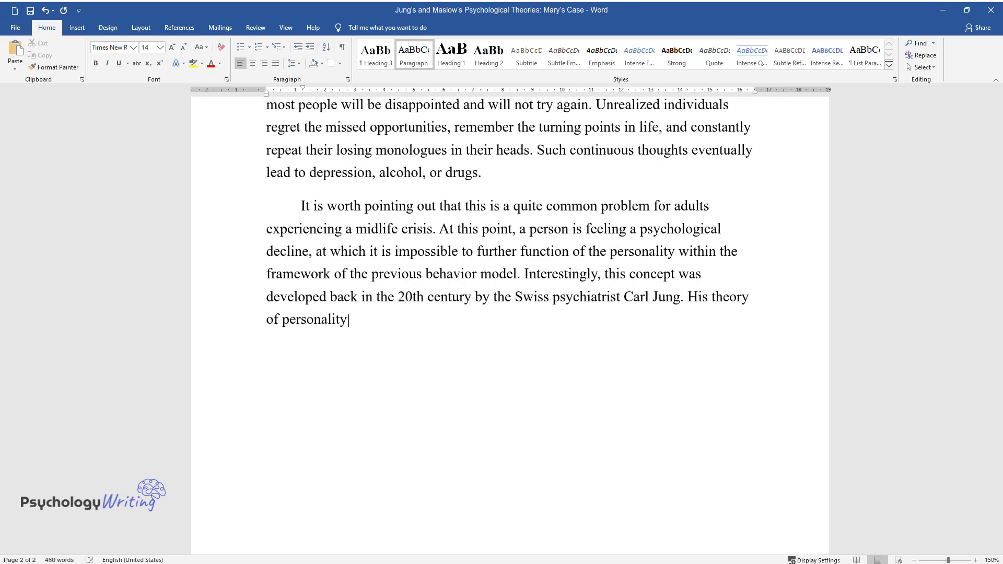
text(n is based on principles )
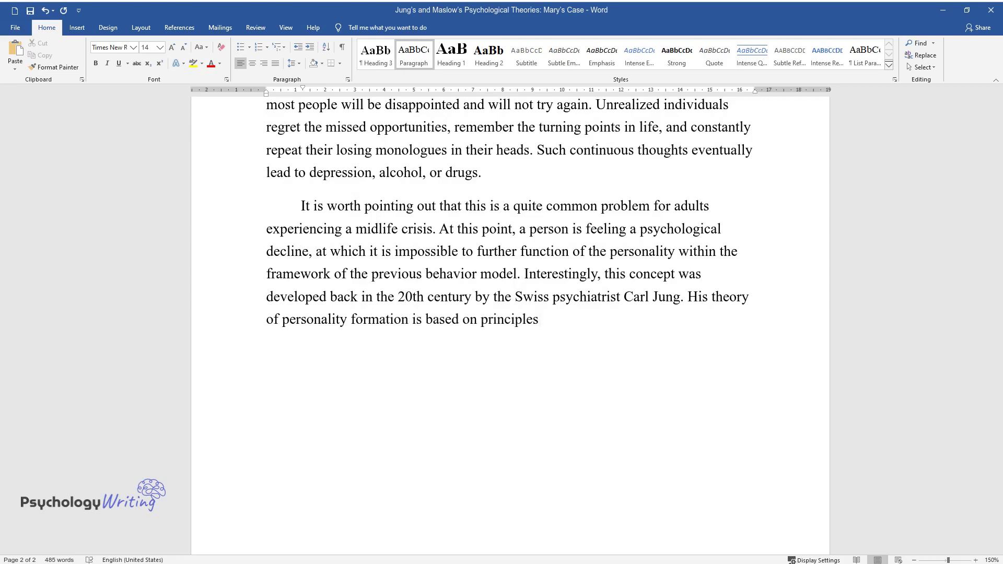
text(acquired from birth. The analytica)
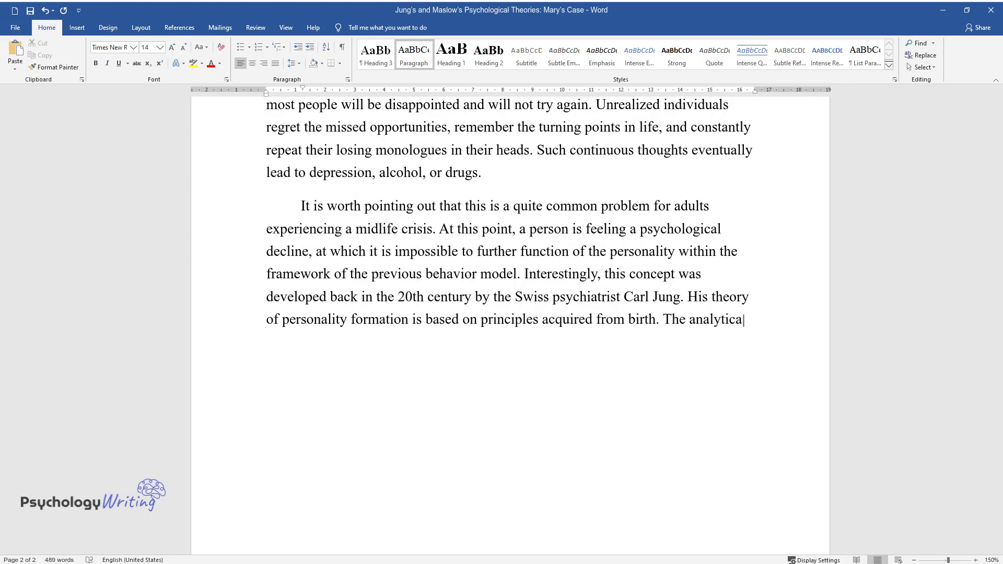
text(l perception of Jung demon)
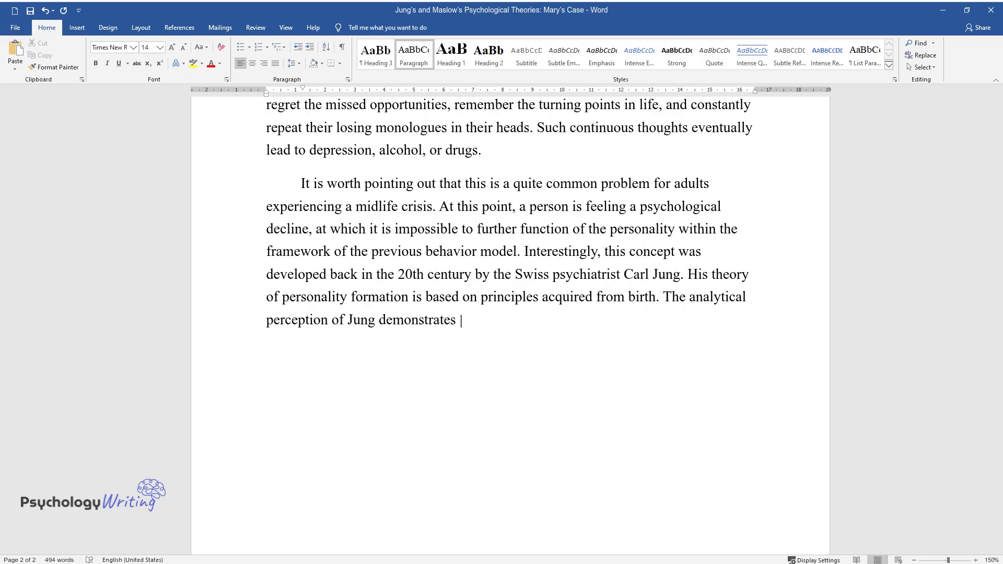
text(strates that an individual's personality i)
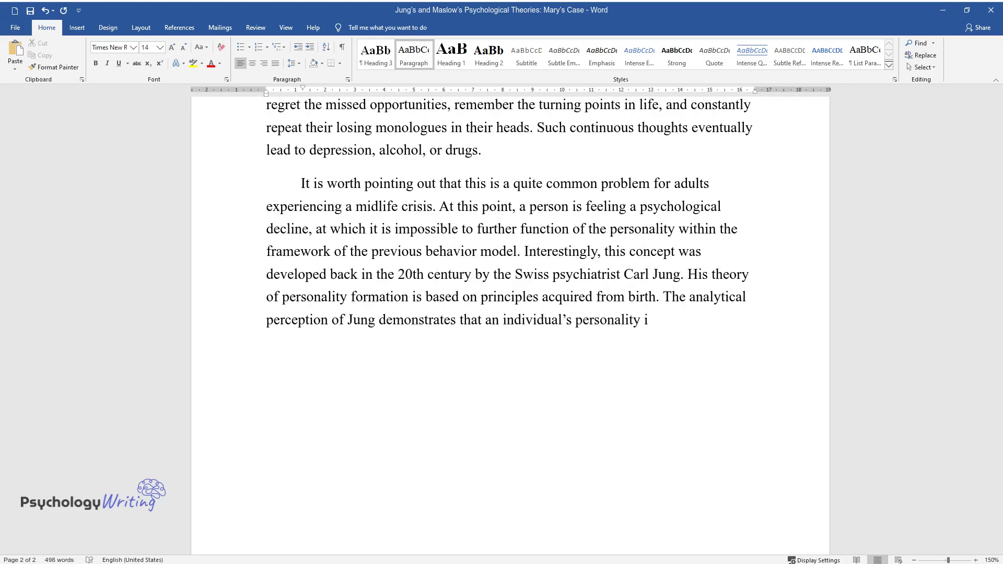
text(under the influence of ideas and a)
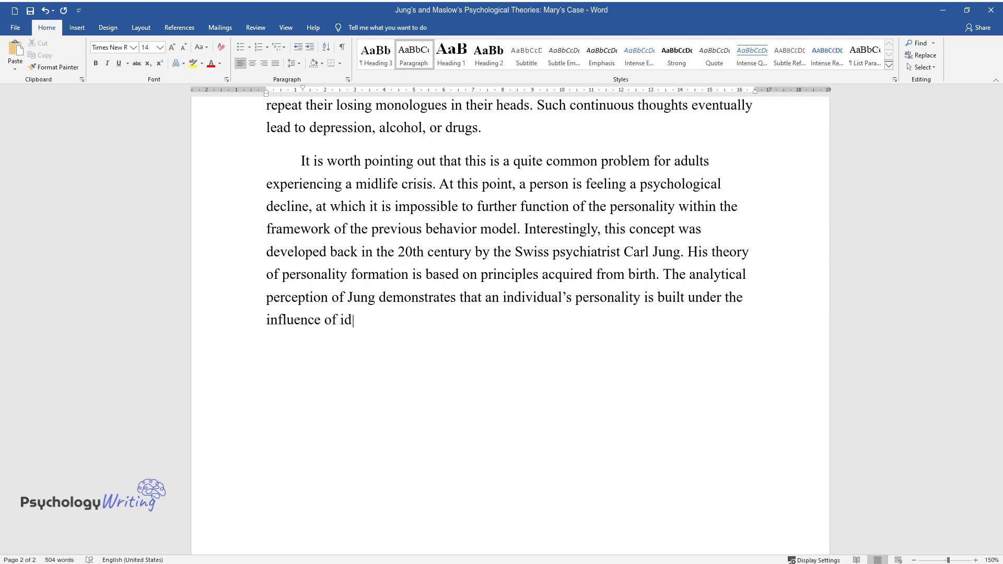
text(rchetypes passed down thro)
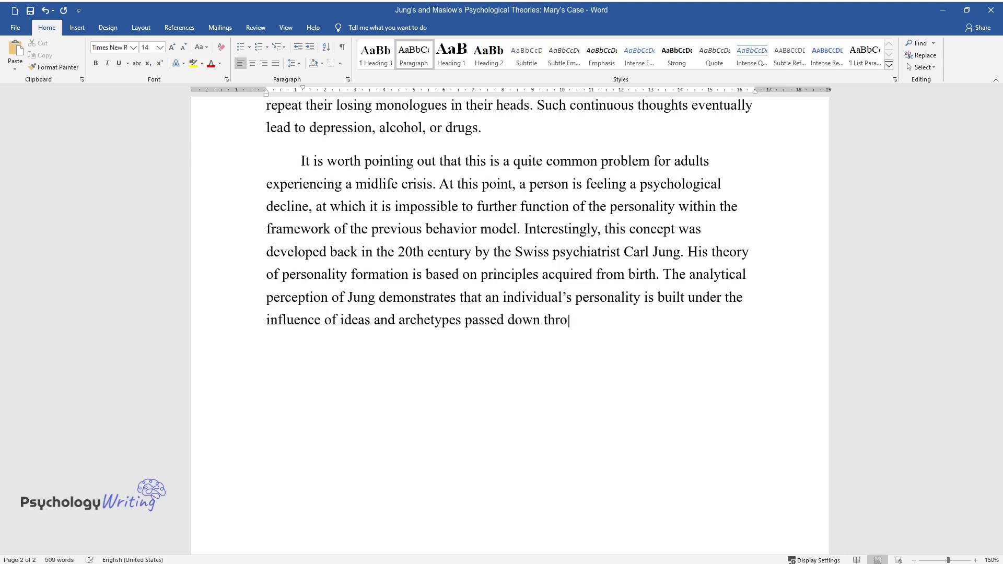
text(ugh generations. In the psychologi)
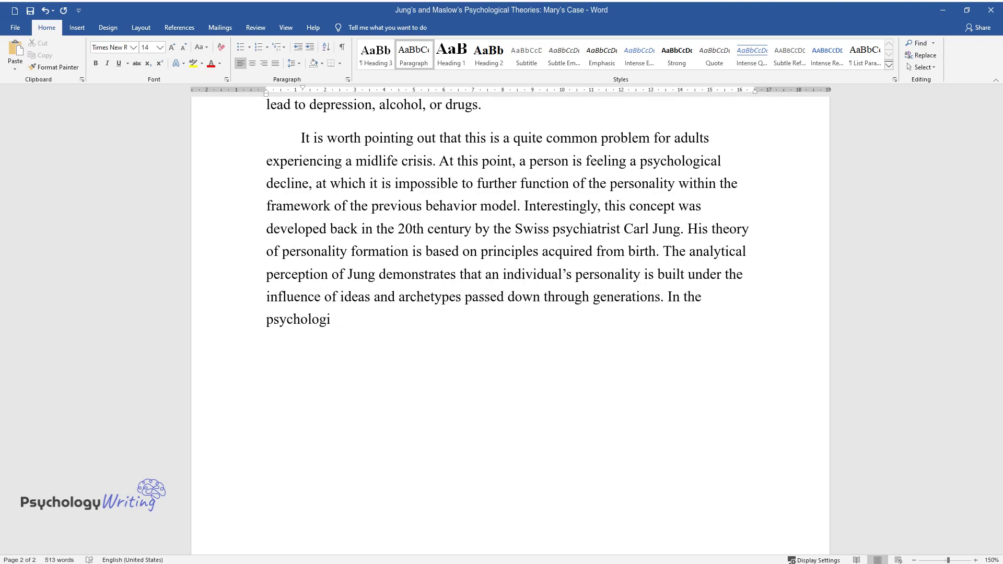
text(st's opinion, the meaning of life )
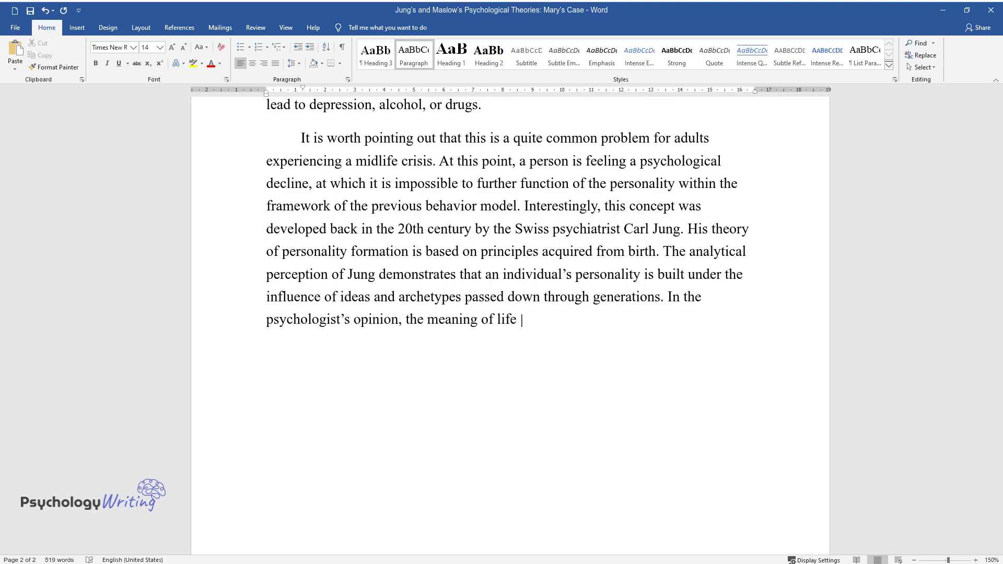
text(is to supplement innate concepts )
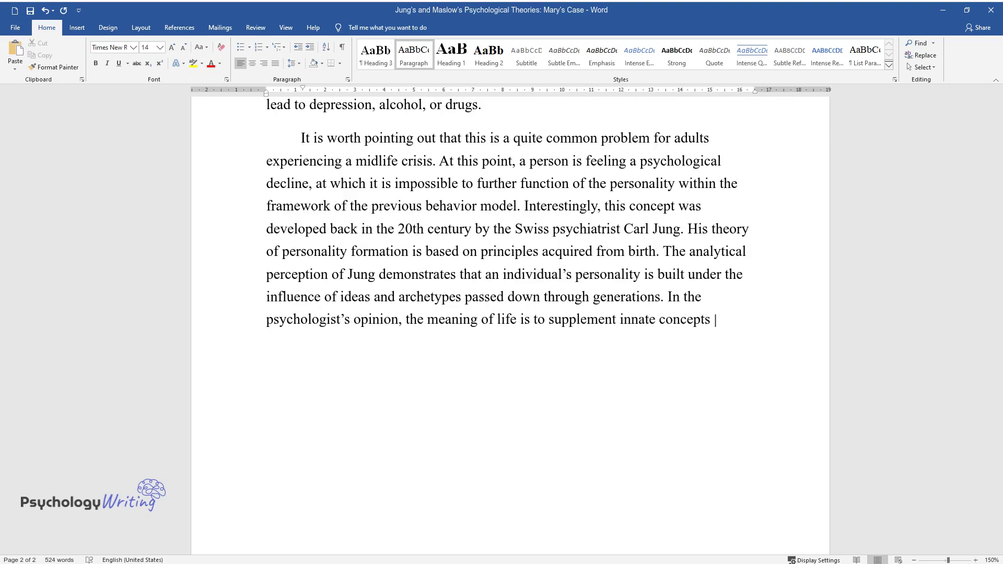
text(with personal and develope)
text(d archet)
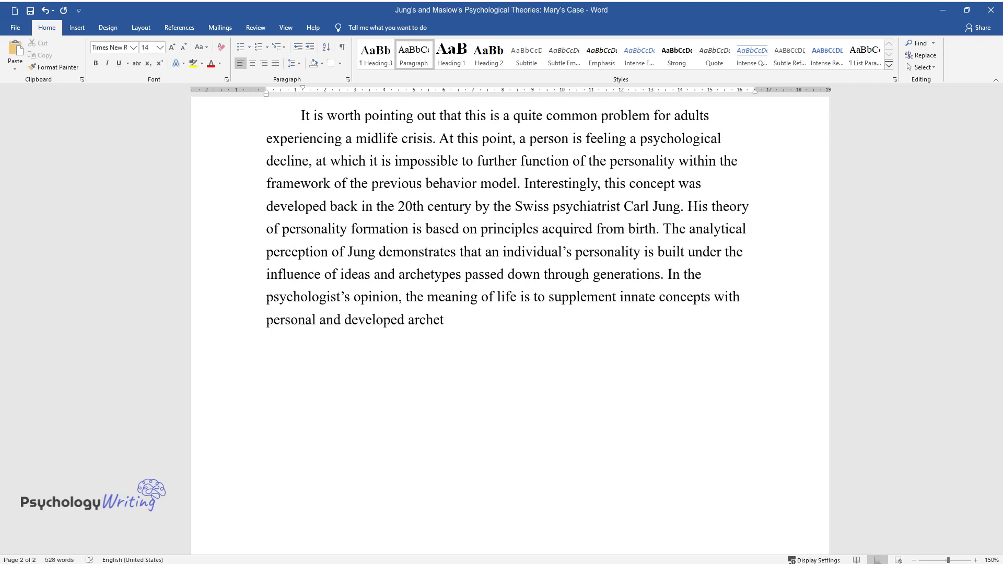
text(ypes. Moreover, the stages of huma)
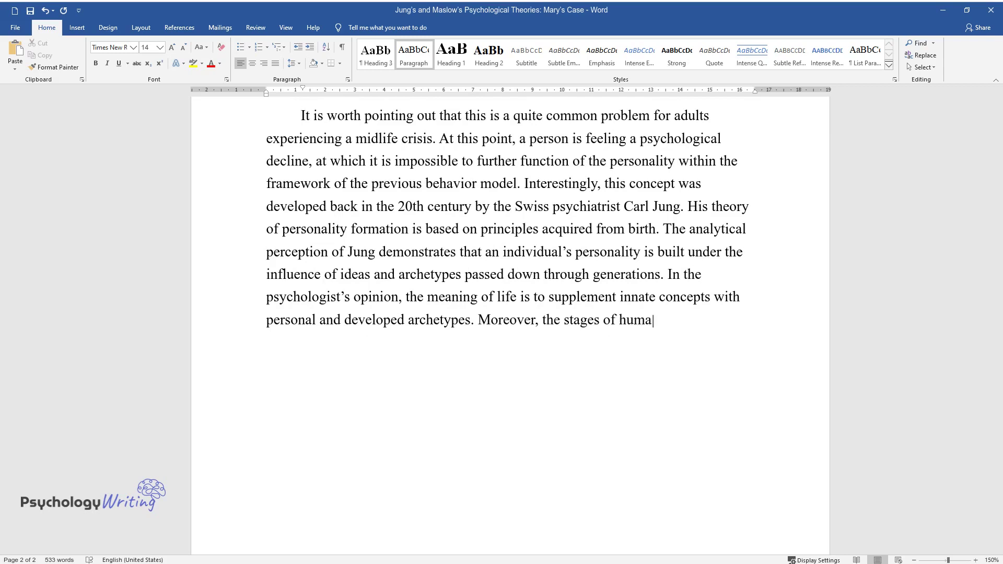
text(n life are saturated with tasks, w)
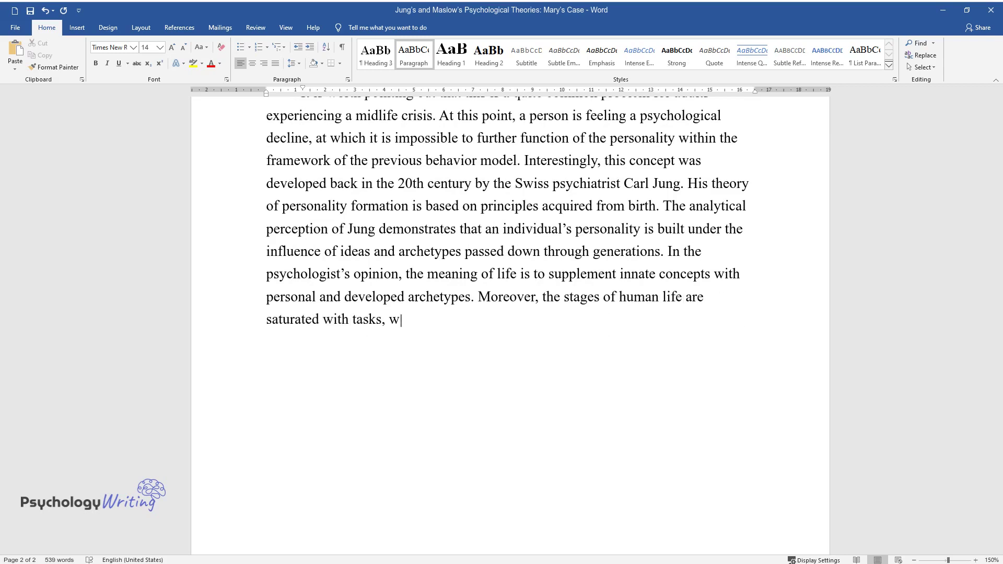
text(hich should be solved in order for)
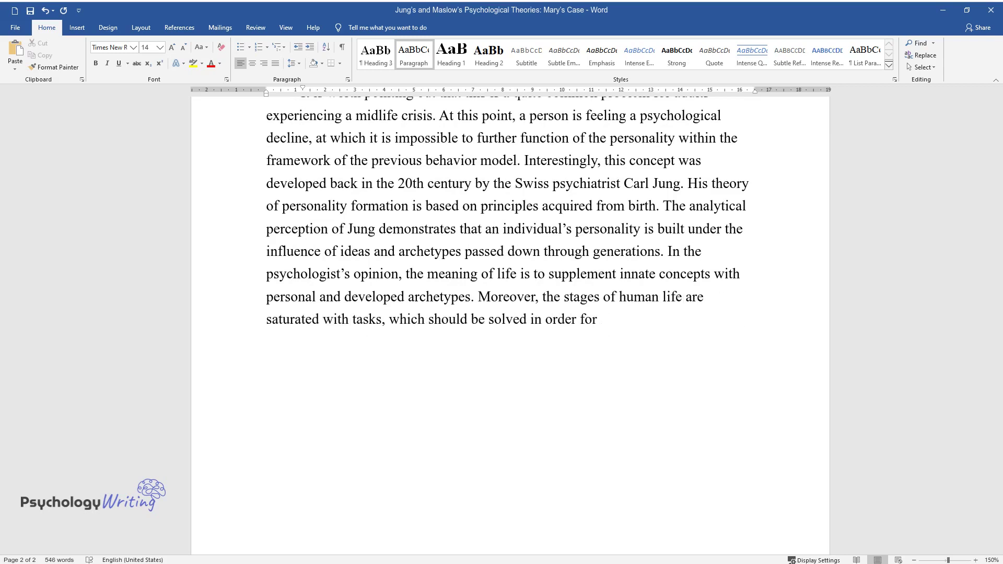
text( a human being to develop successfully.)
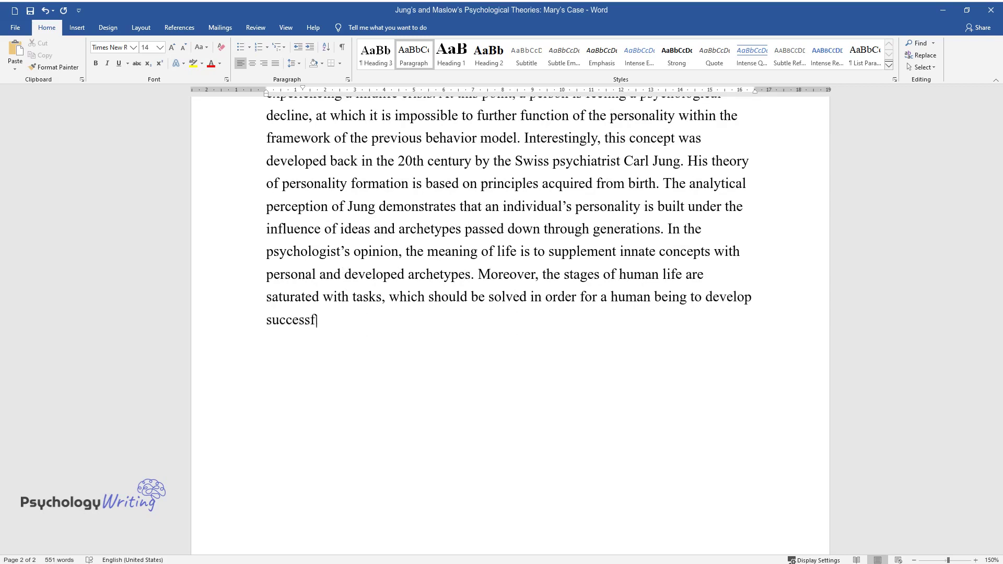
key(Return)
- Write the paragraph beginning 'This idea applies to Mary', applying Persona and Shadow to her
text(This id)
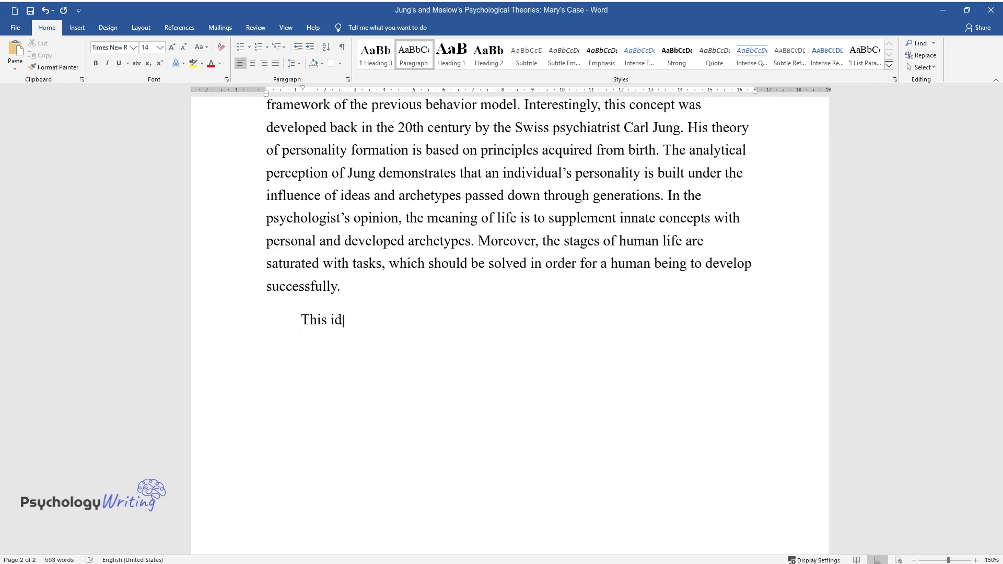
text(ea applies to Mary: most likely, be)
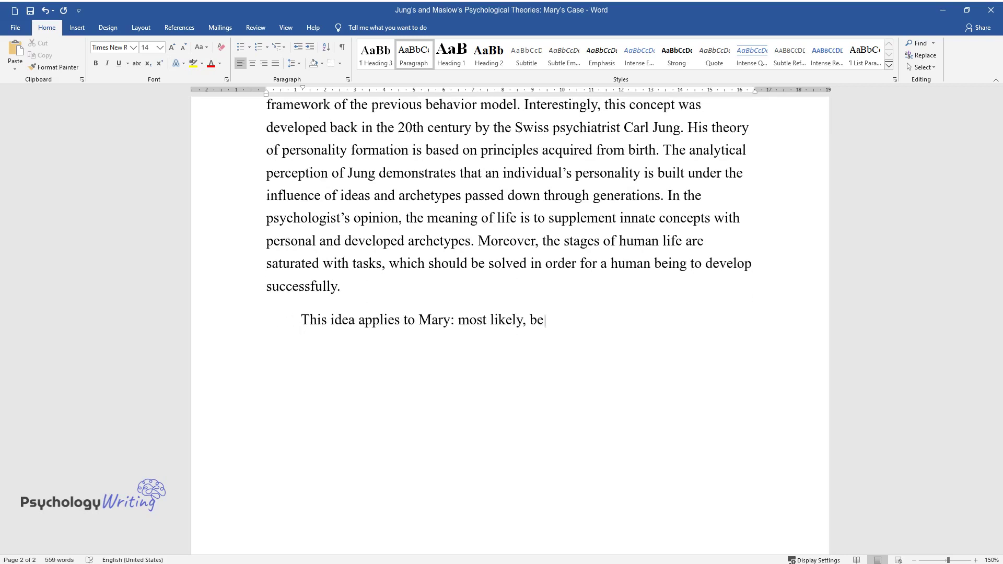
text(ing a little girl, she was taught t)
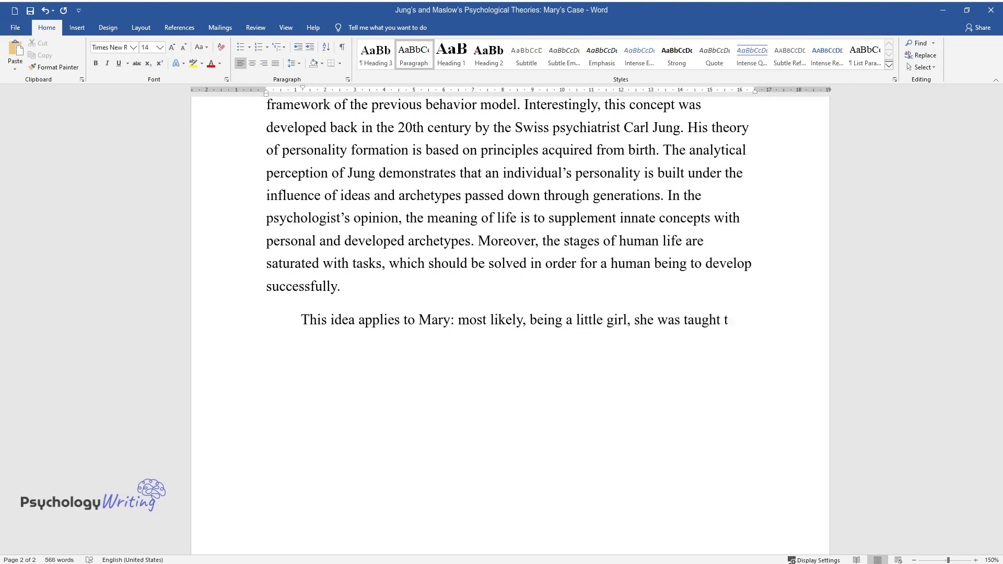
text(hat the work of an artist is not ju)
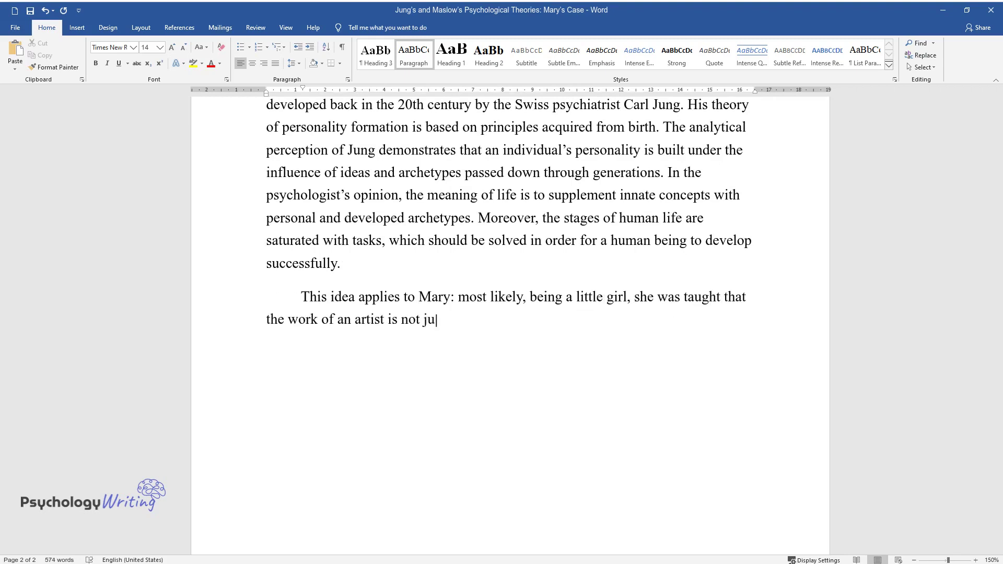
text(stified and will not bring income. )
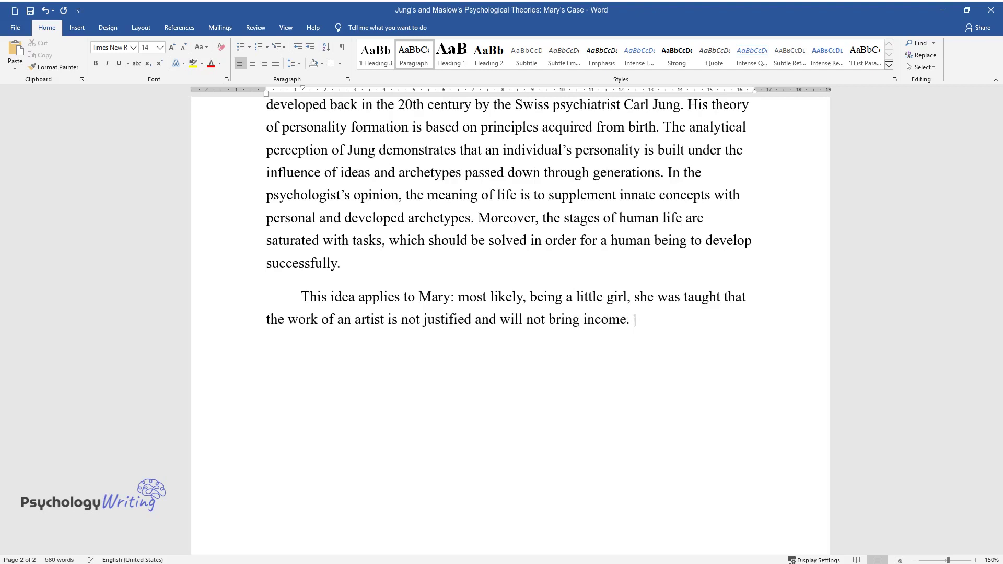
text(She might have been told that a serious and successf)
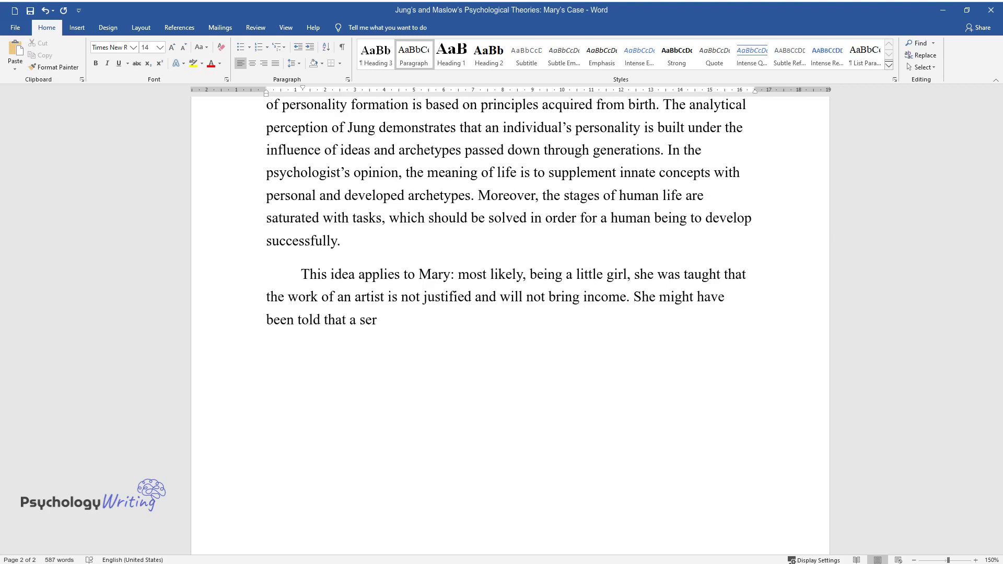
text(ul person would ne)
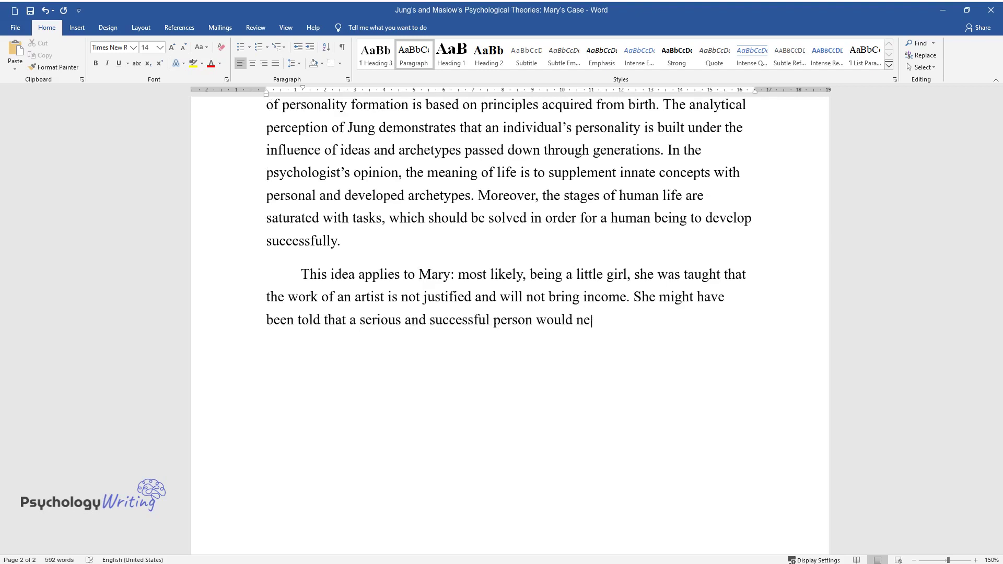
text(ver work as a painter. While the a)
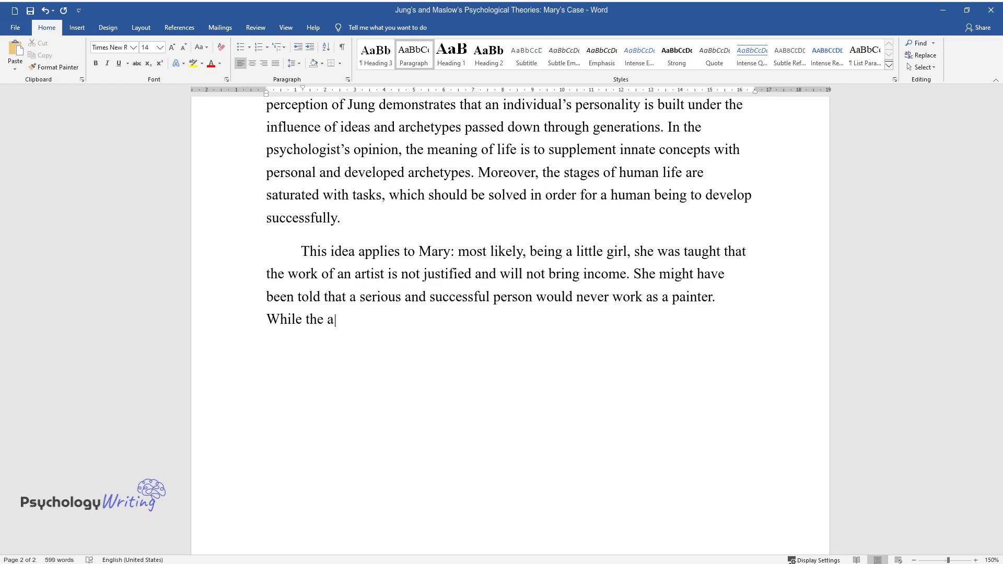
text(rchetype of Persona turns out to be)
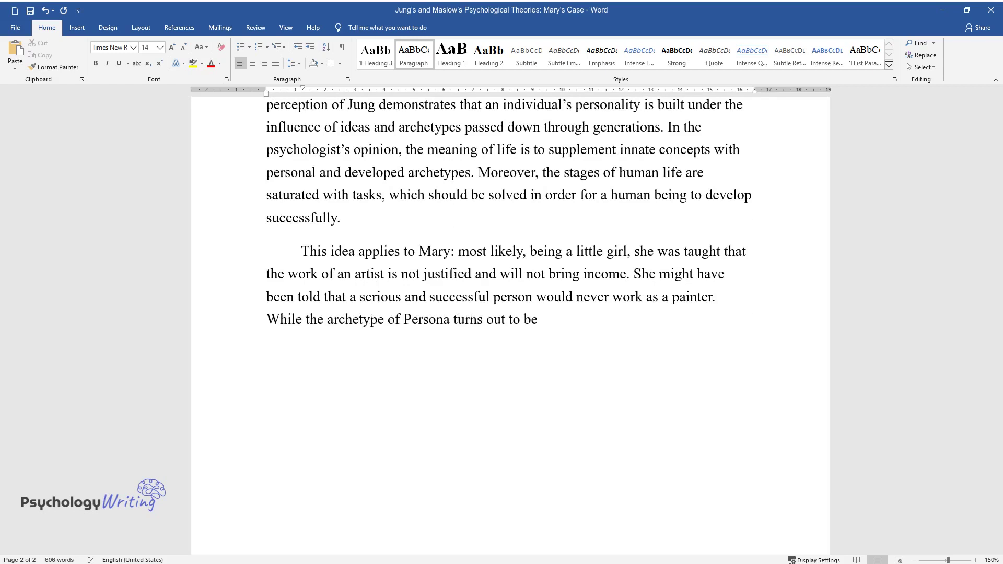
text( dominant for the woman's personalit)
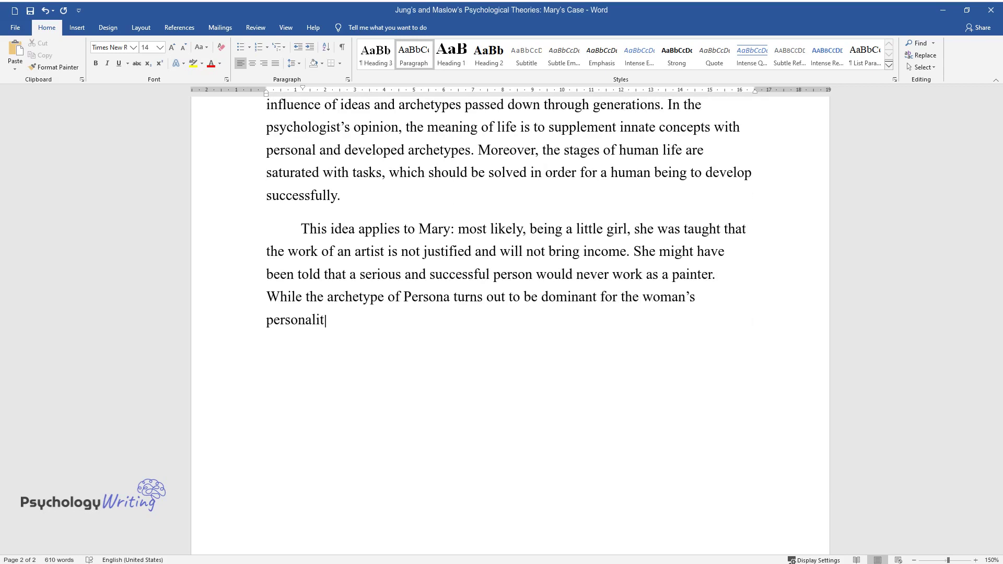
text(y, the essential core, the Shadow, )
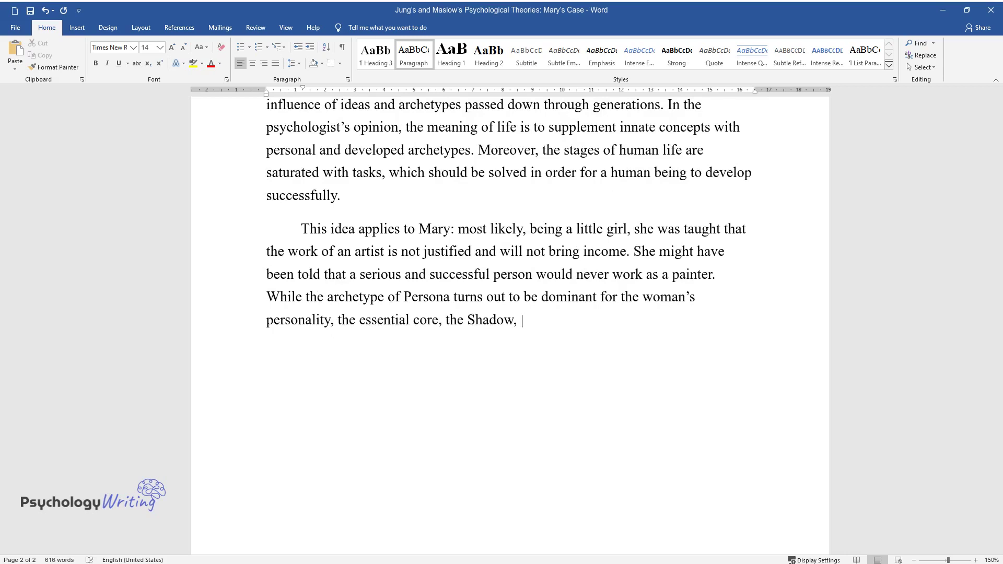
text(is barely manifested. To a certain)
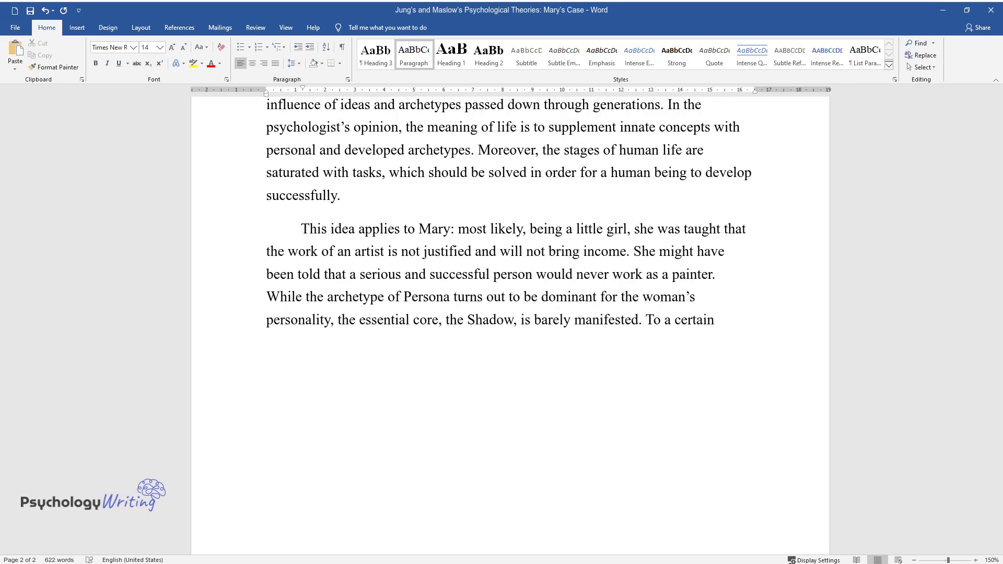
text( extent, it can be said that for Mar)
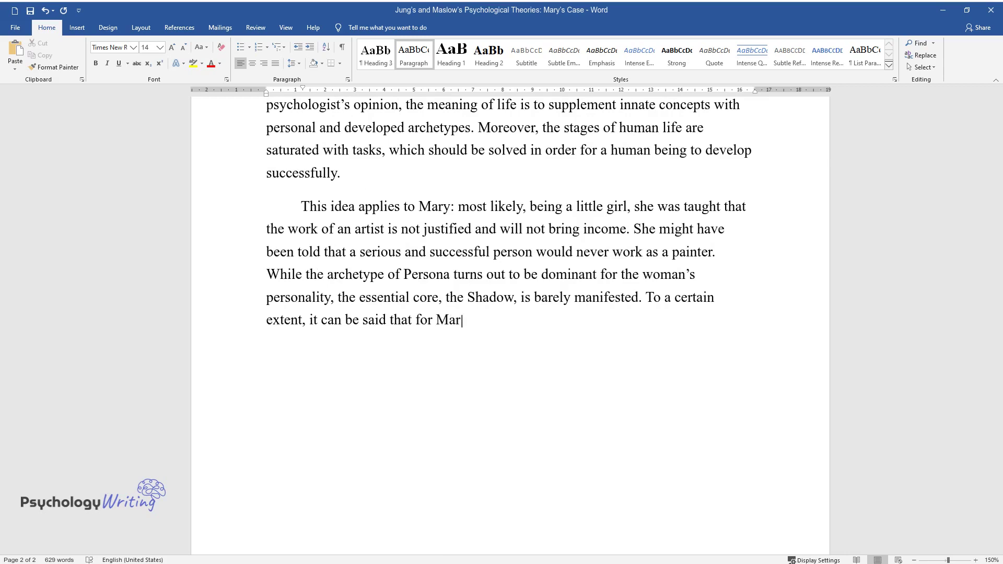
text(y's personality, the defining factor)
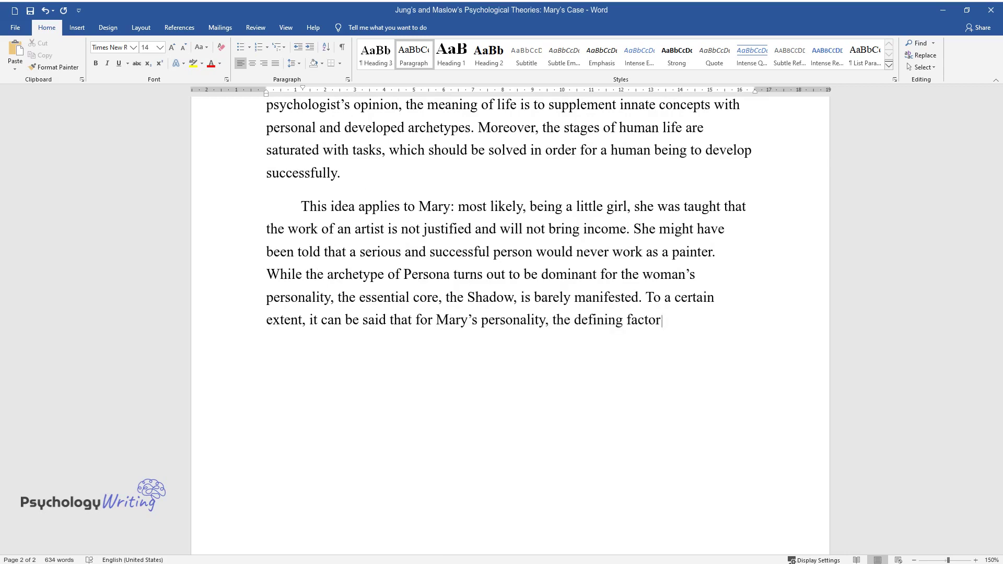
text( was the collective unconscious, wh)
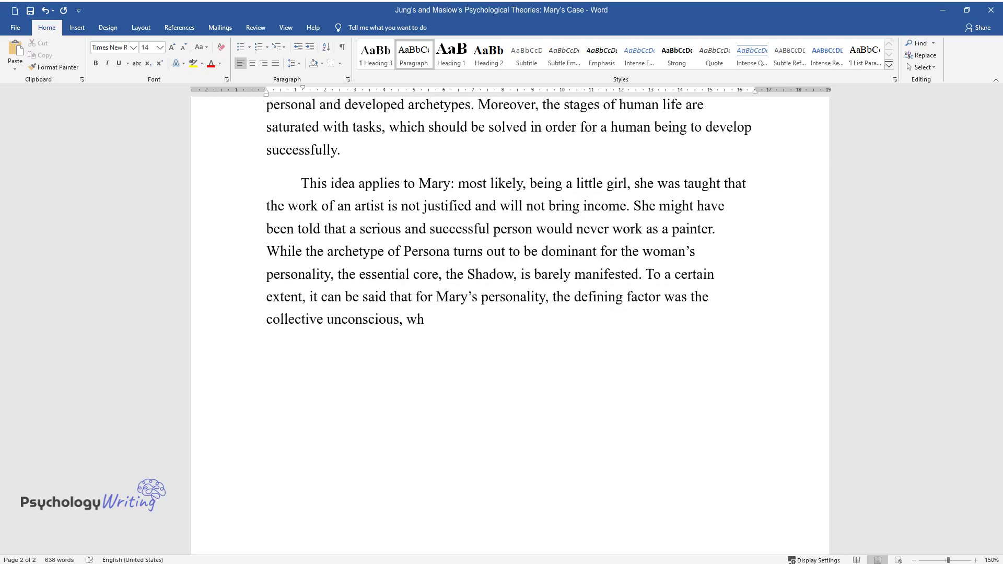
text(ich inspired her character to be a )
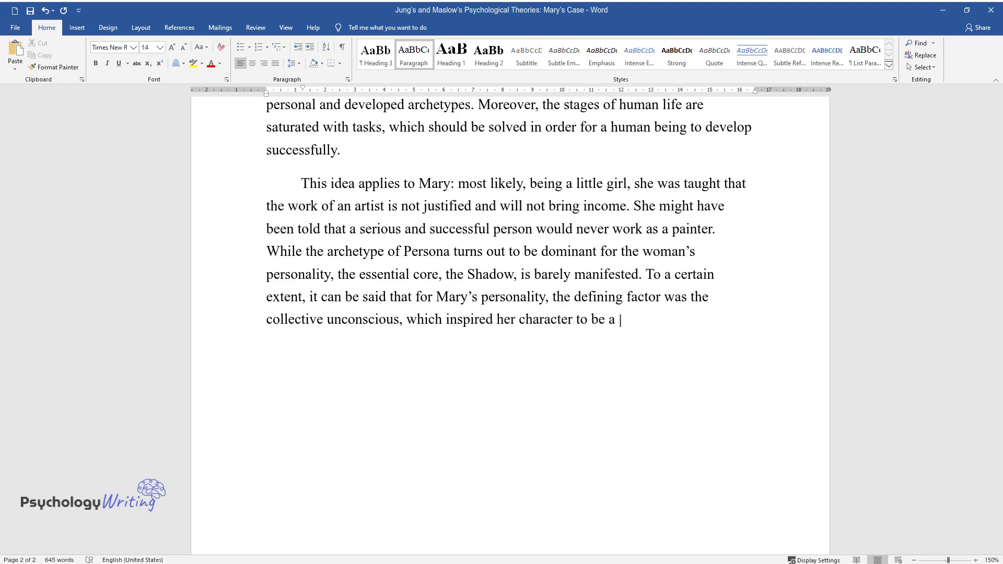
text("model housewife": cooking dinner, seeing her childr)
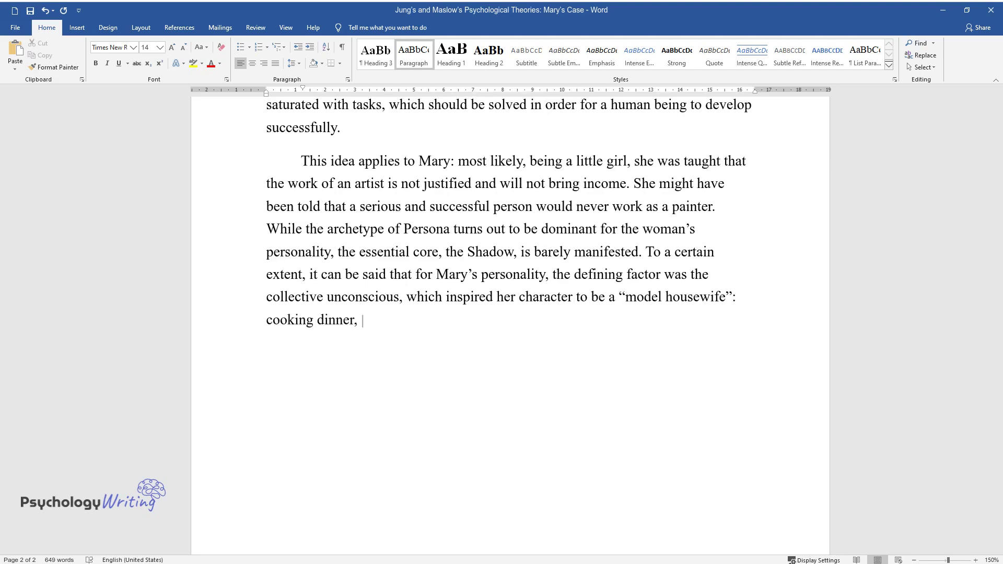
text(en off to school,)
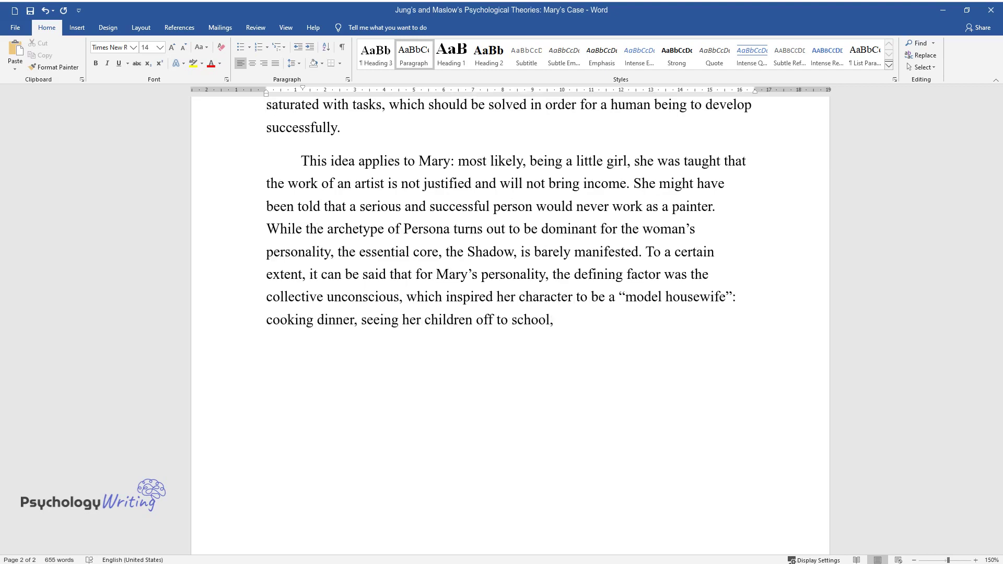
text( and paying no attention to herself.)
- Start the Maslow paragraph with 'Other researchers also looked at the concept of personality formation.'
key(Return)
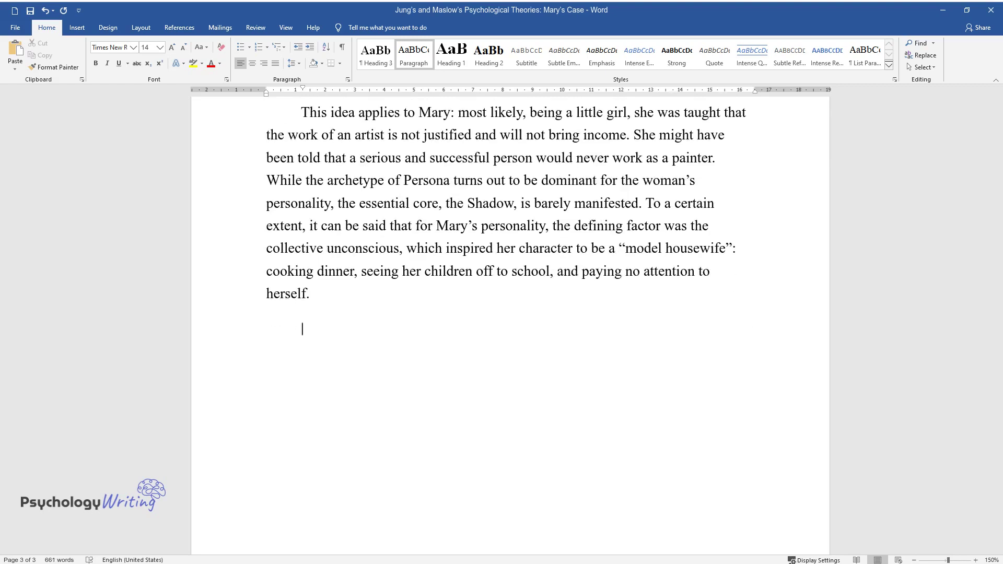
text(Other re)
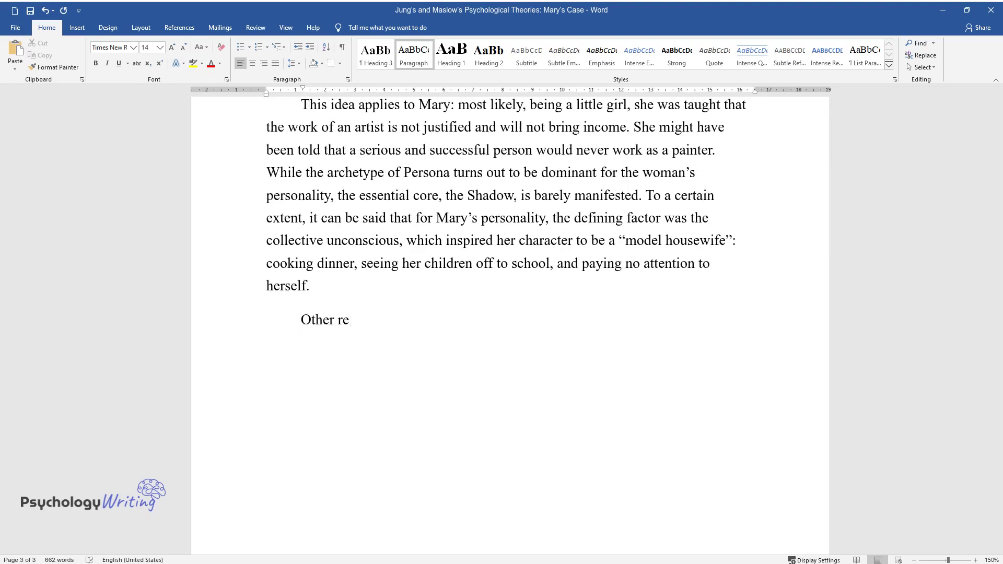
text(searchers also looked at the conce)
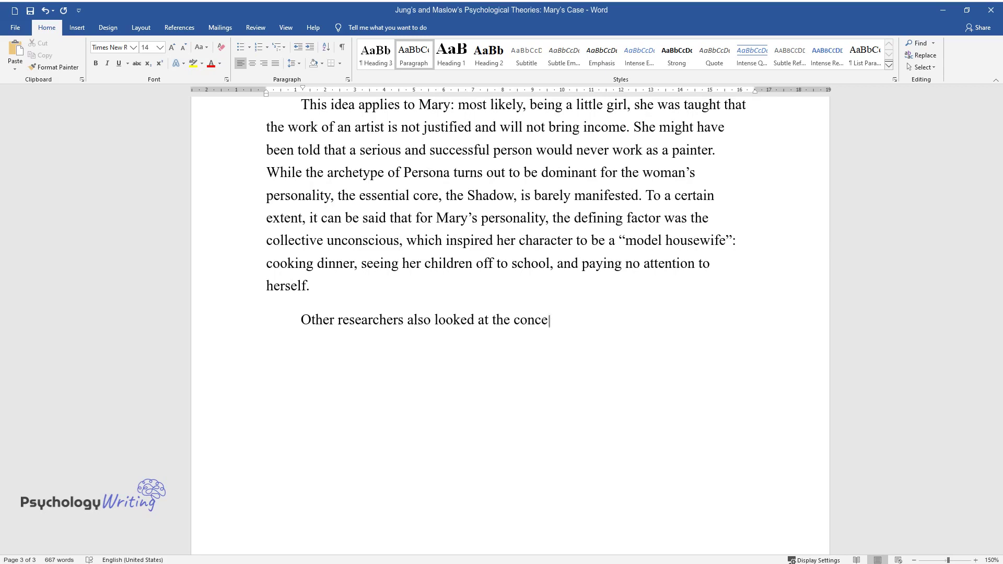
text(pt of personality formation. In th)
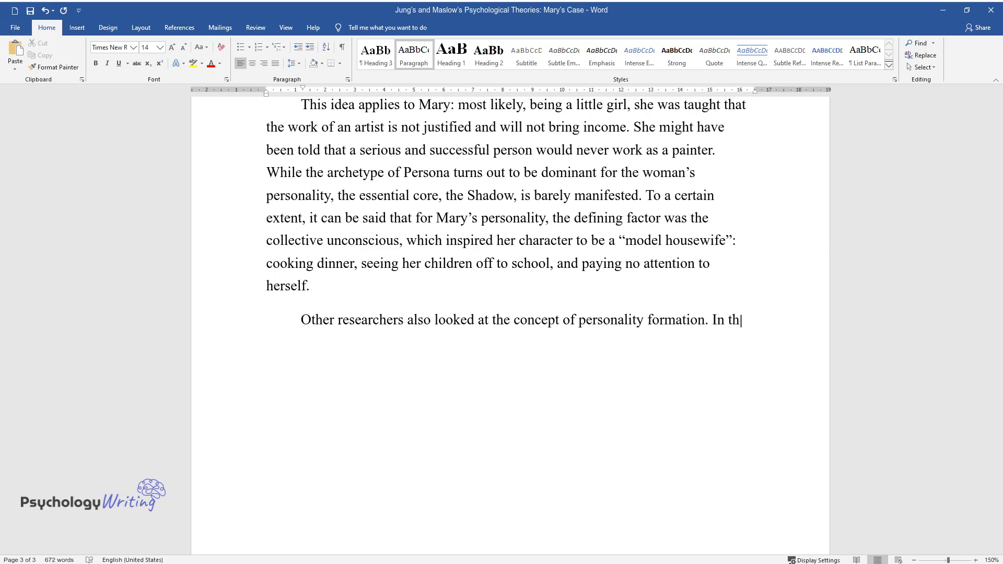
text(e mid-1960s of the 20th century, a)
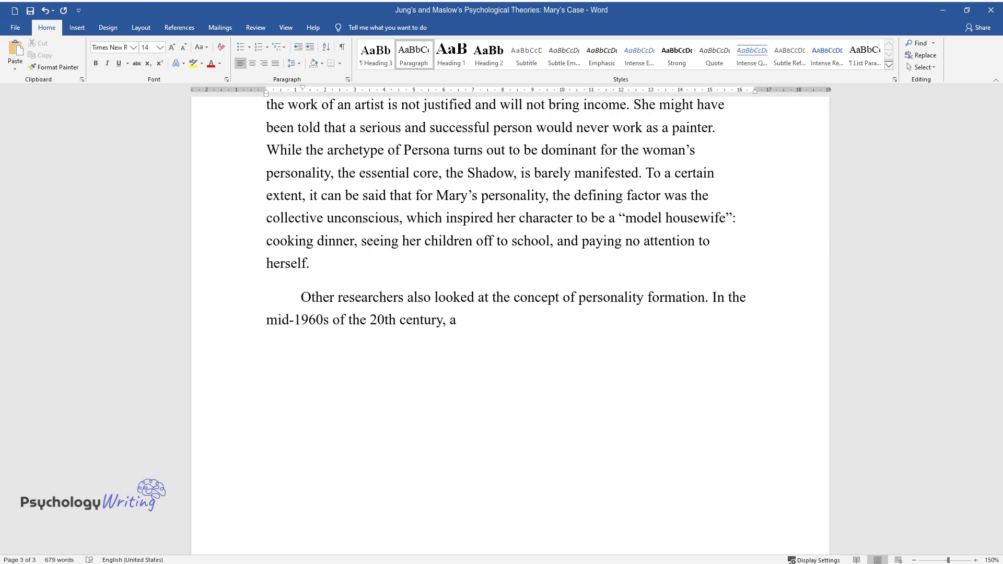
text( group of scientists led by Ameri)
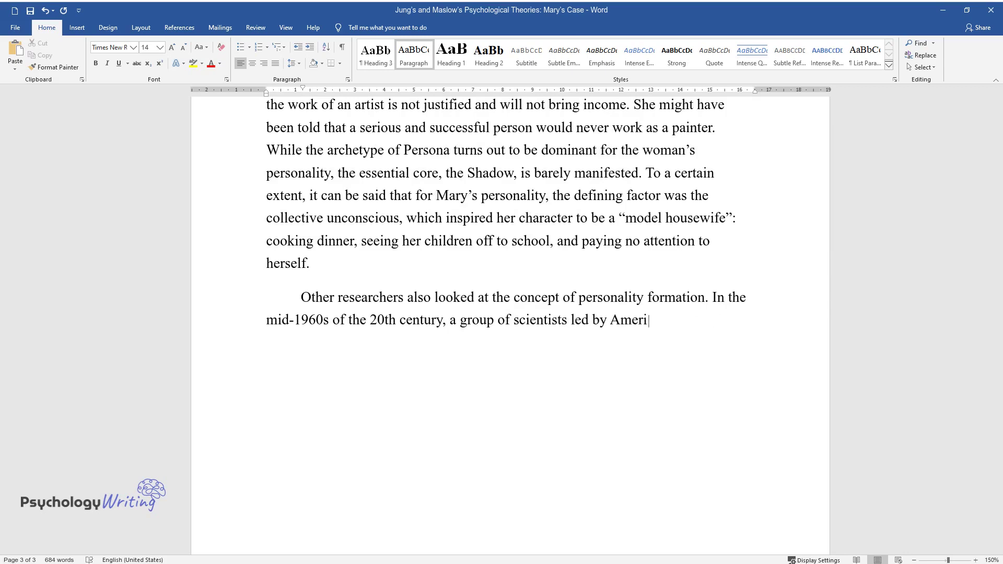
text(can psychologist Abraham Maslow de)
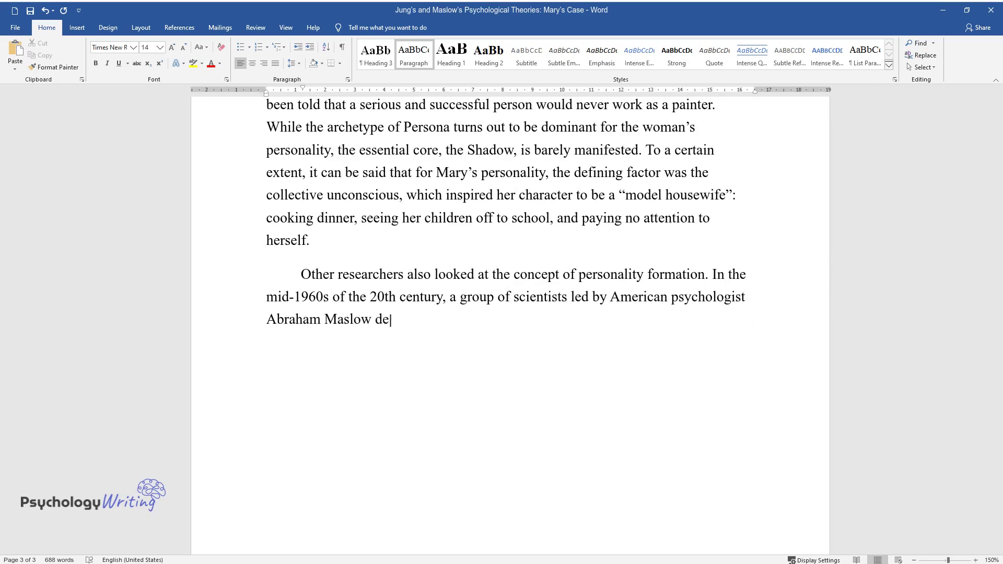
text(cided to build their theory of pers)
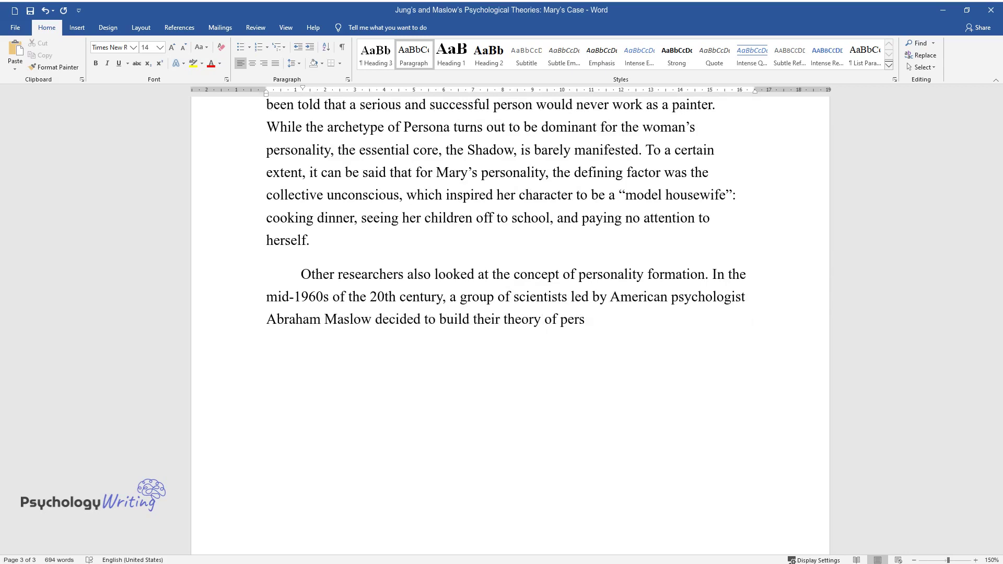
text(onal development. The fundamental thesis underlying the hum)
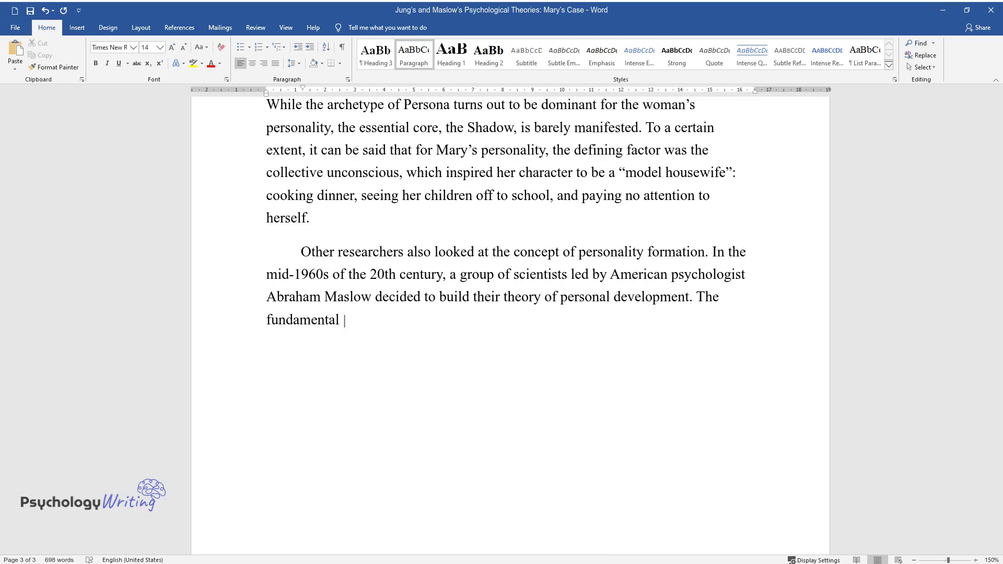
text(anist the)
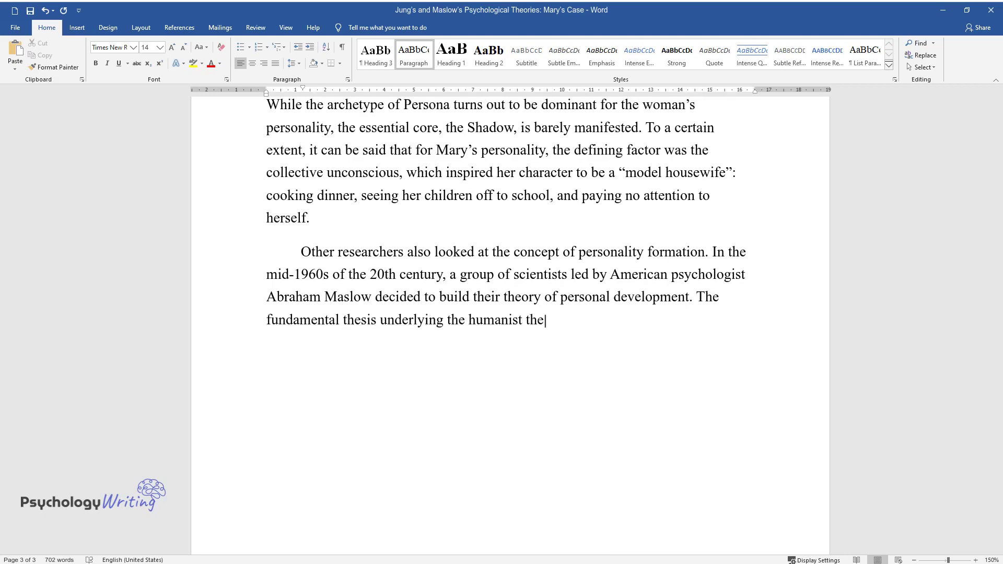
text(ory is that it is necessary to st)
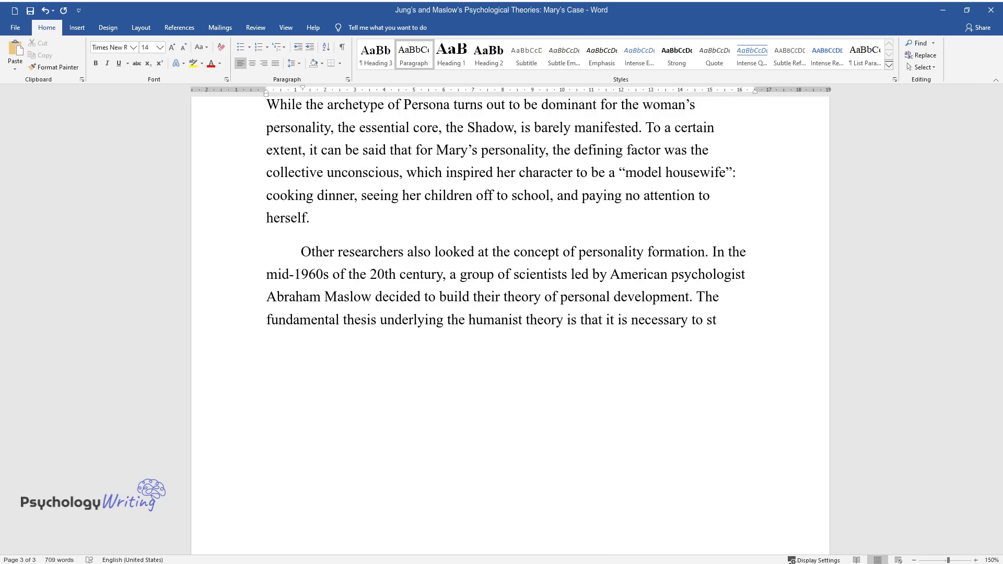
text(u)
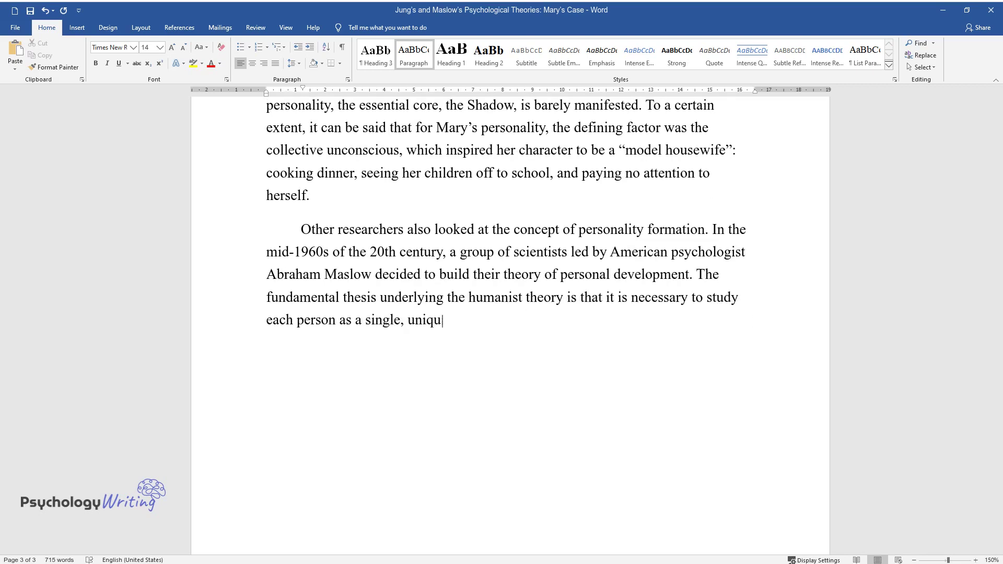
text(dy each person as a single, unique, organized whole, rather than in)
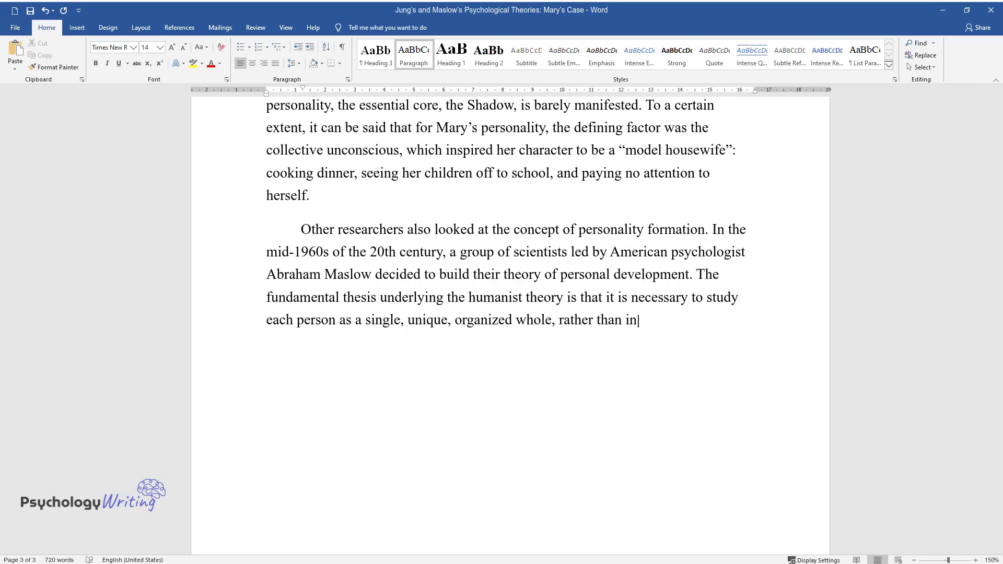
text(dividual manifestations of behavio)
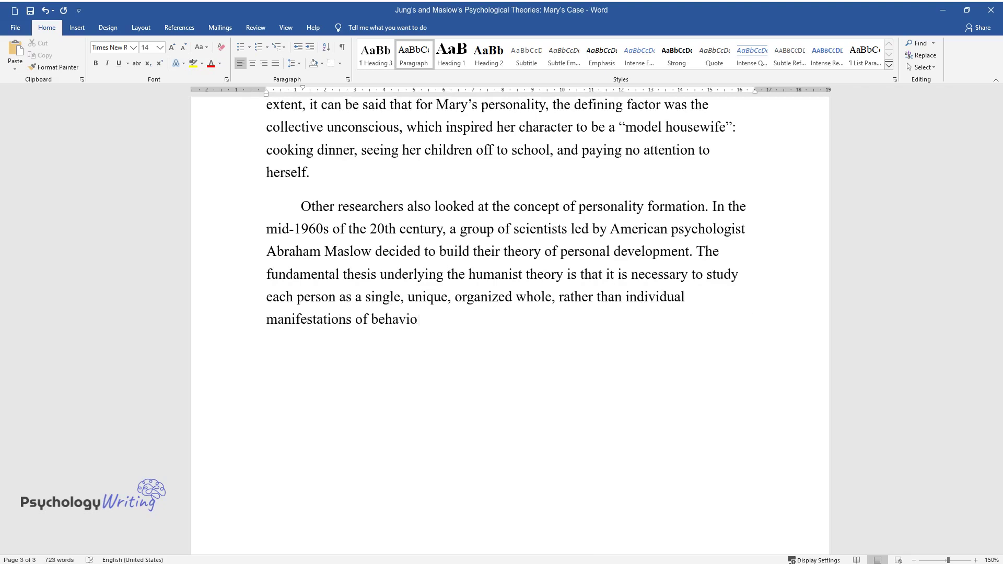
text(r. Moreover, the psychologist assu)
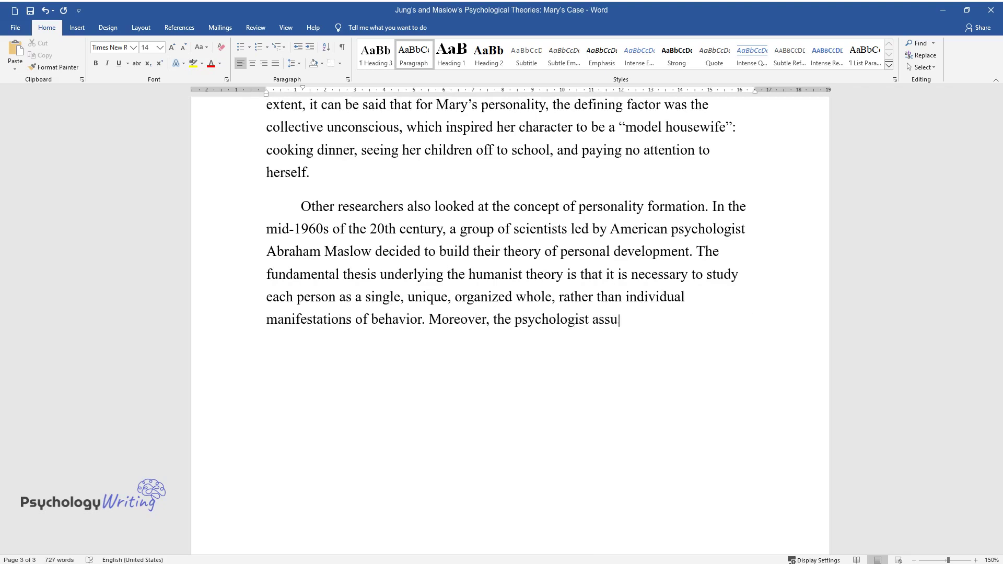
text(med that the human beings are perf)
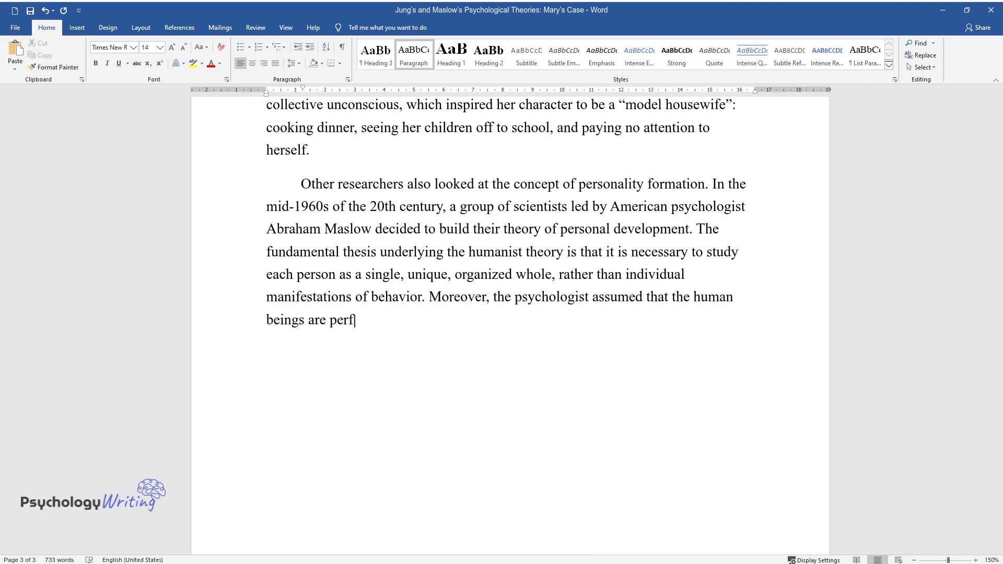
text(ect in nature, but each individual)
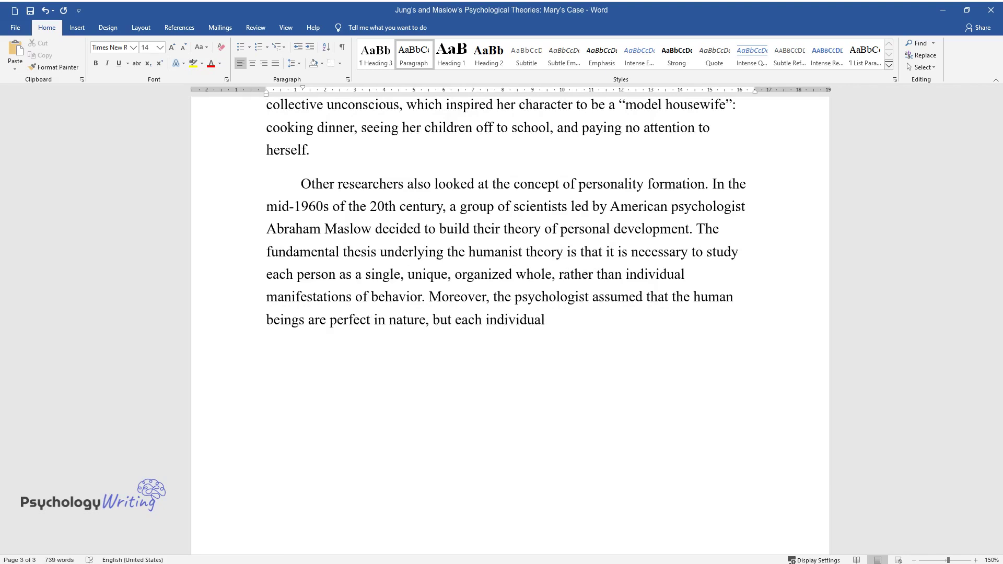
text( has to move in the direction of g)
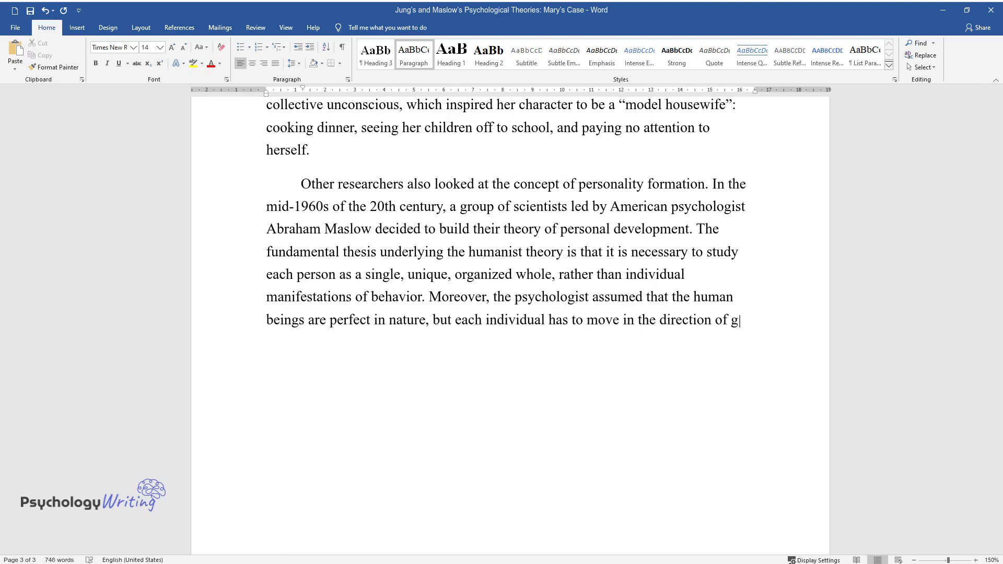
text(rowth, and motivation is the stimu)
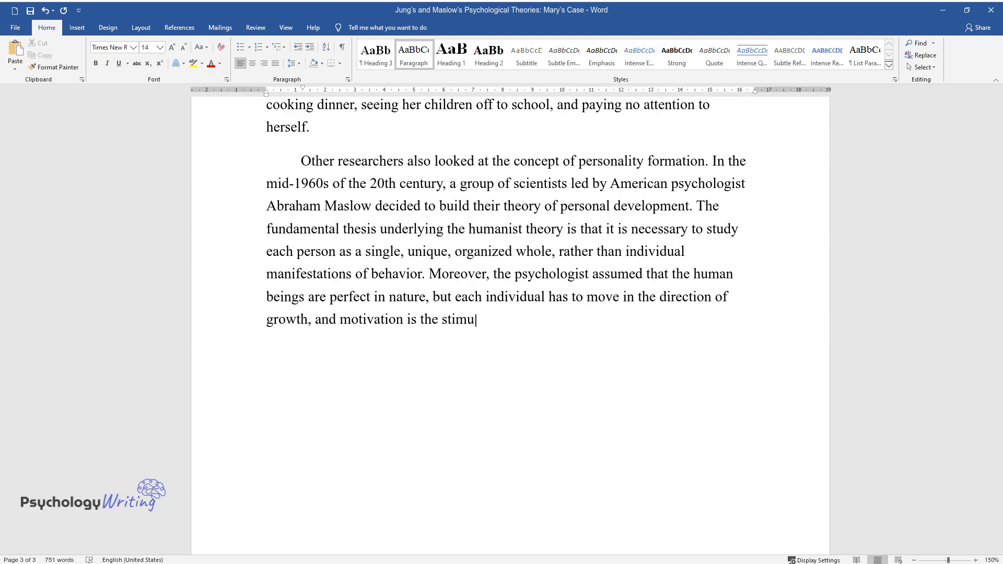
text(lus for development. From this po)
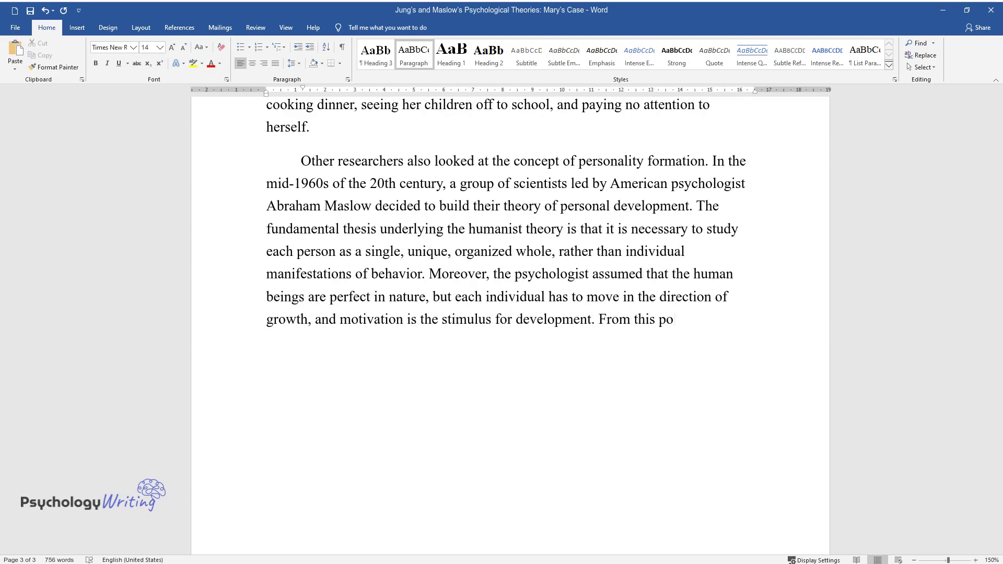
text(int of view, the ascent of)
text( the ind)
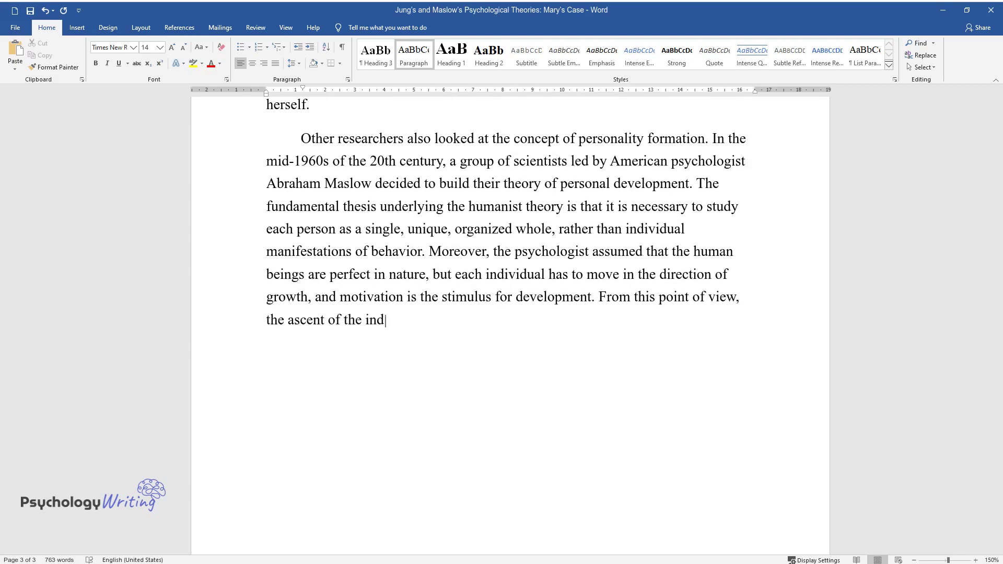
text(ividual, according to Maslow, mani)
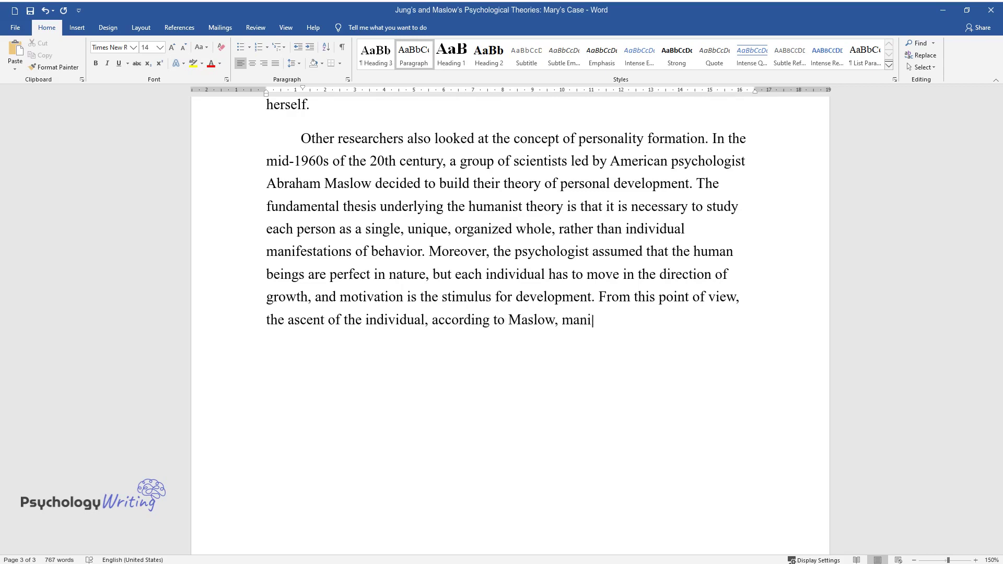
text(fests itself in a gradual transiti)
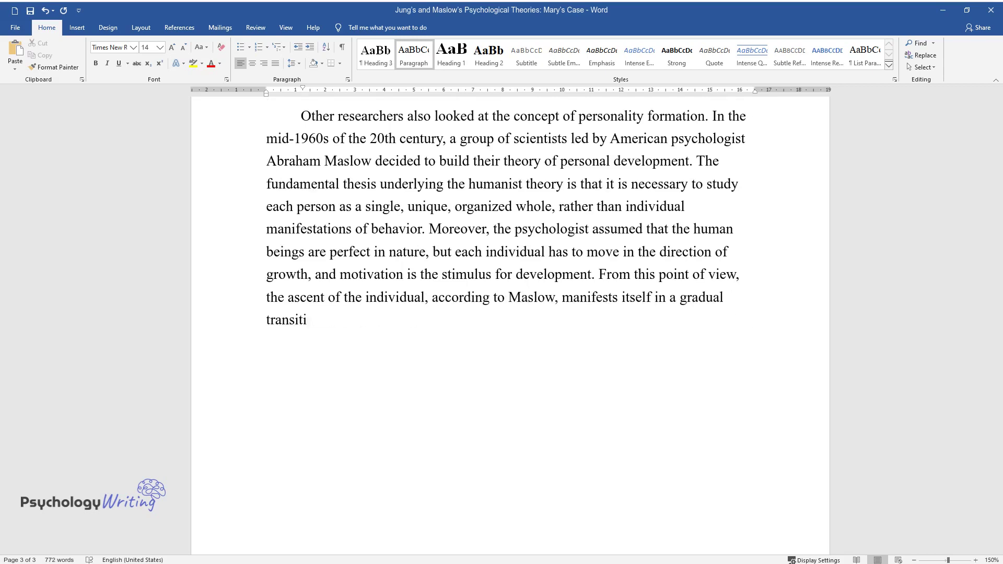
text(on from primitive physiological ne)
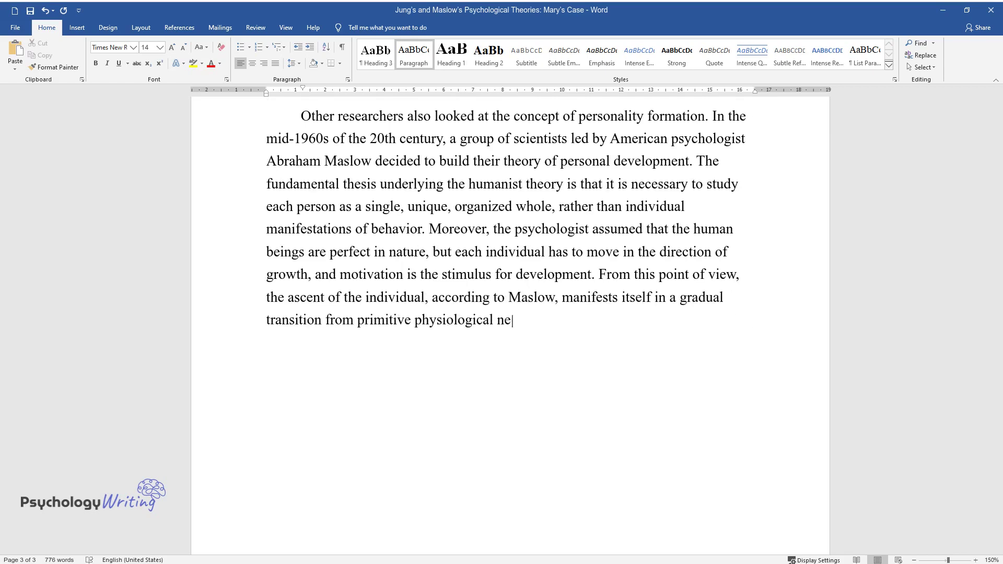
text(eds to high spiritual ones.)
- Add the paragraph beginning 'Definitely, Mary has the means to meet her basic needs.'
key(Return)
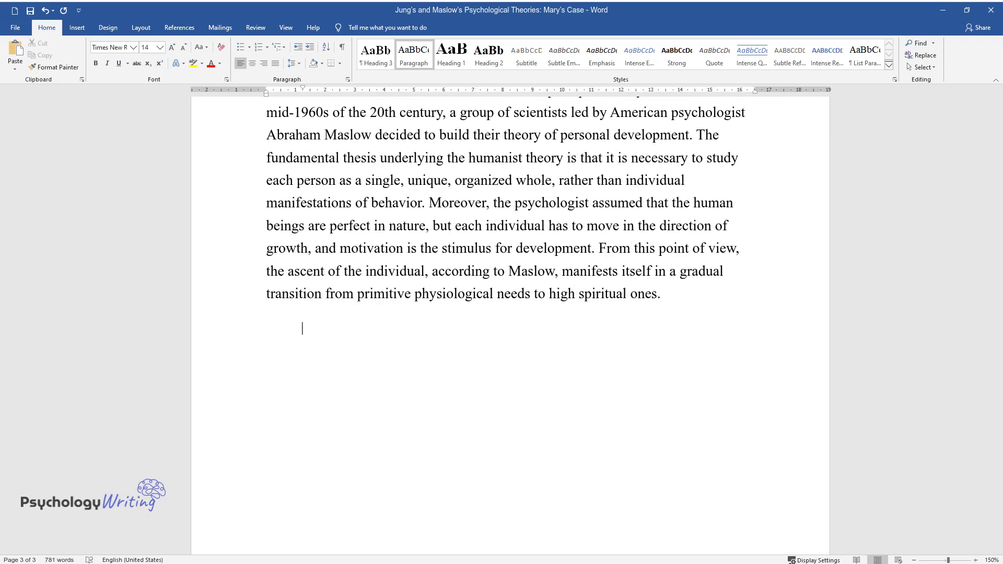
text(Definitely, Mar)
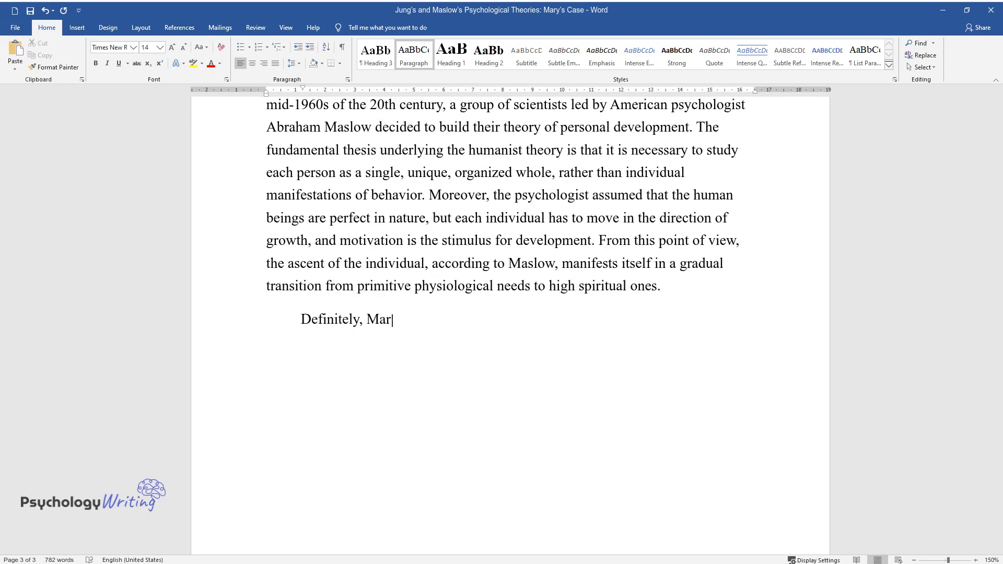
text(y has the means to meet her basic)
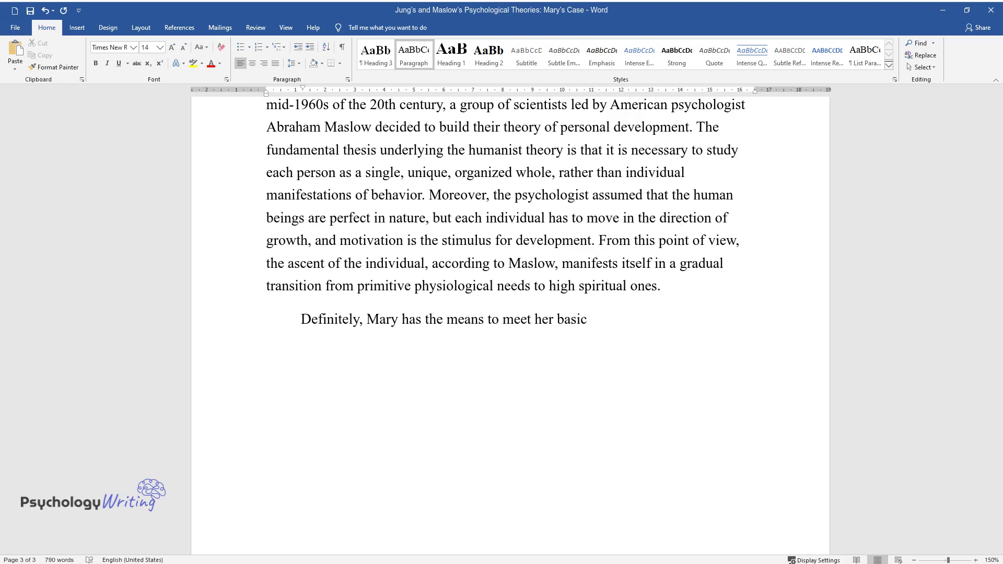
text( needs. She has a family and a job where)
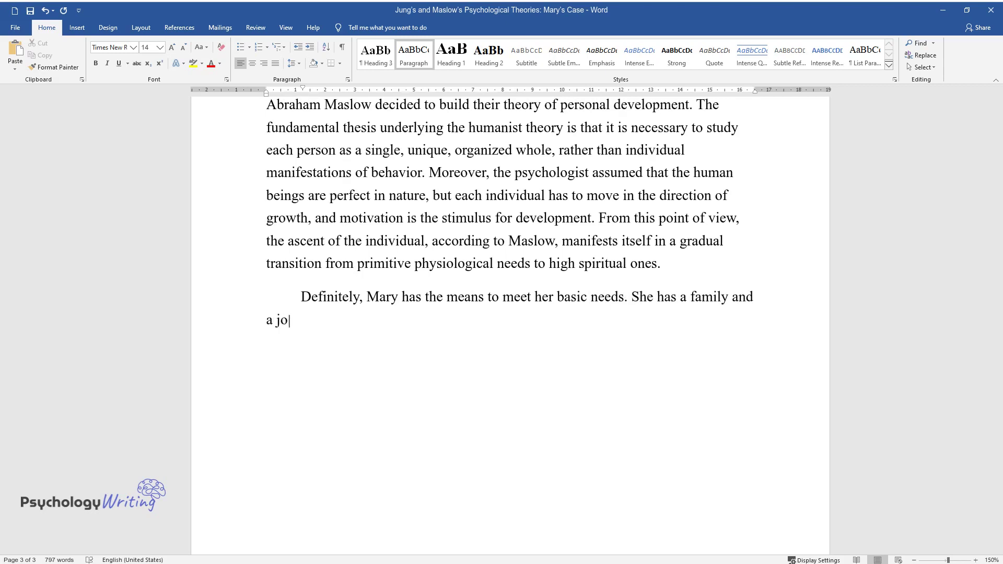
text( she earns the money. Neve)
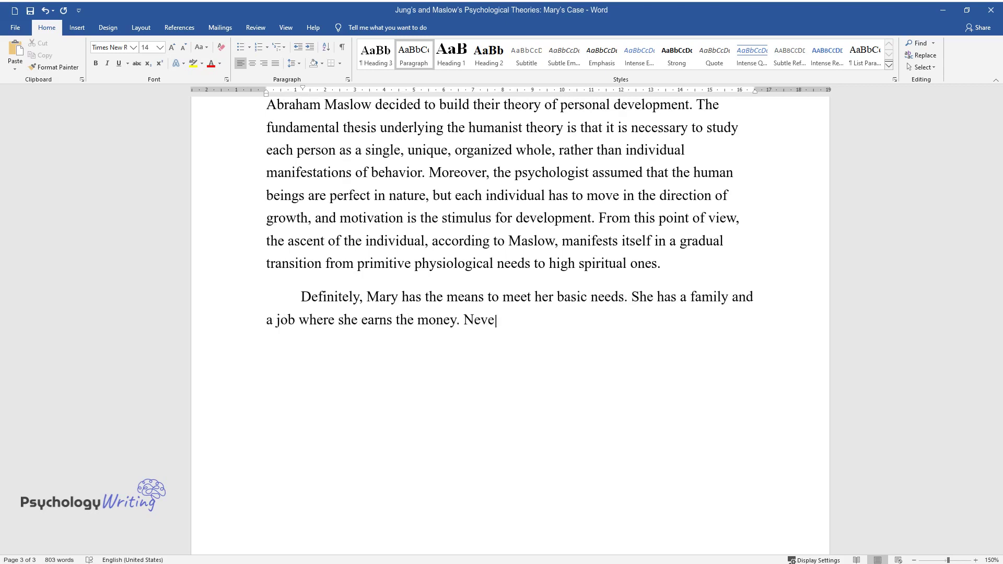
text(rtheless, the level of the woman')
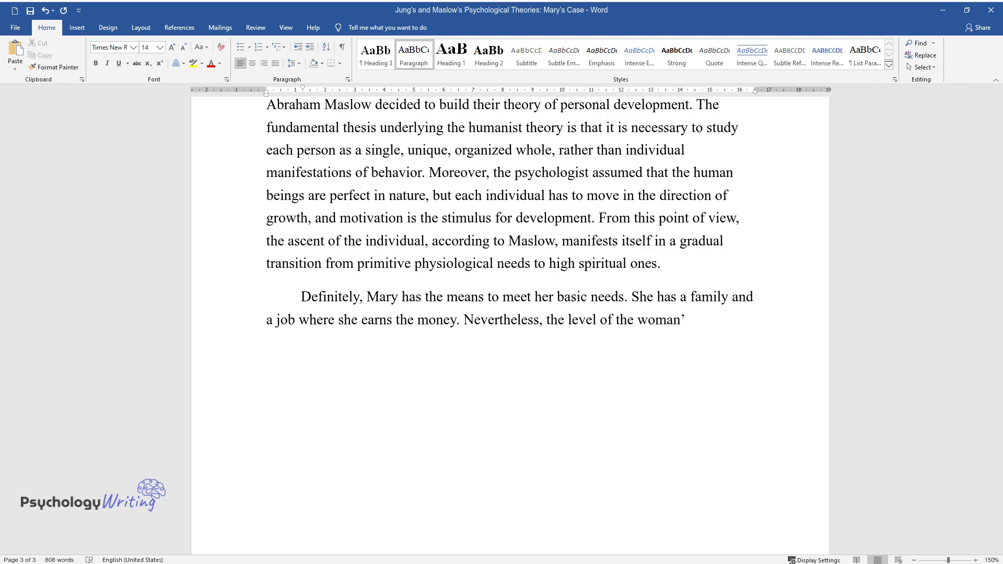
text(s social needs is incomp)
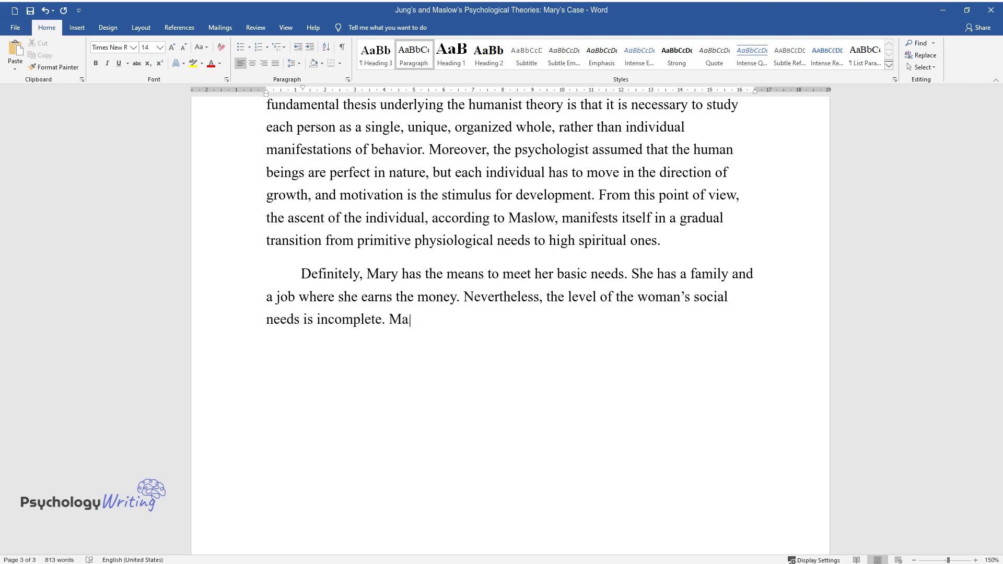
text(lete. Mary has no friends; hence, she may)
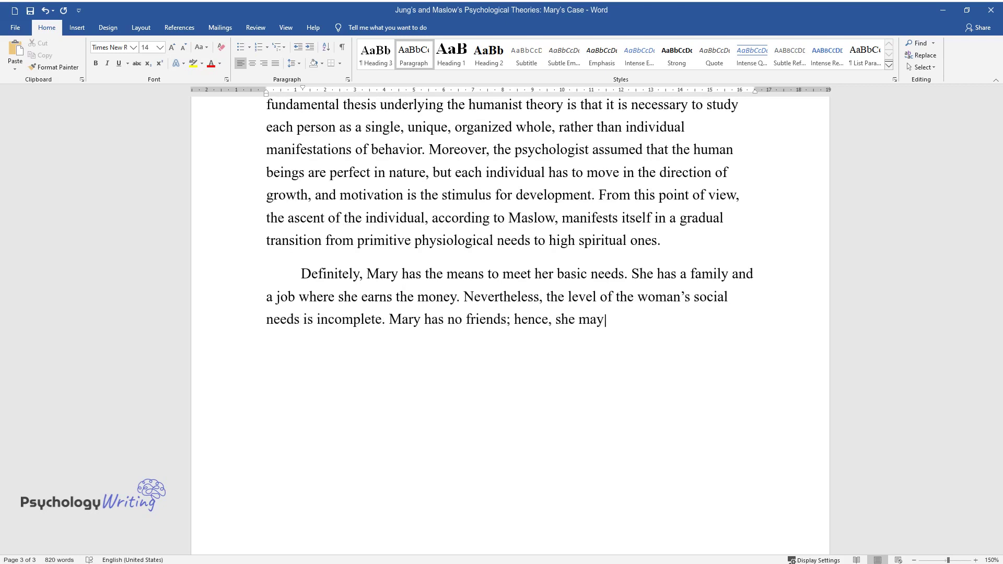
text( catastrophically lack communicat)
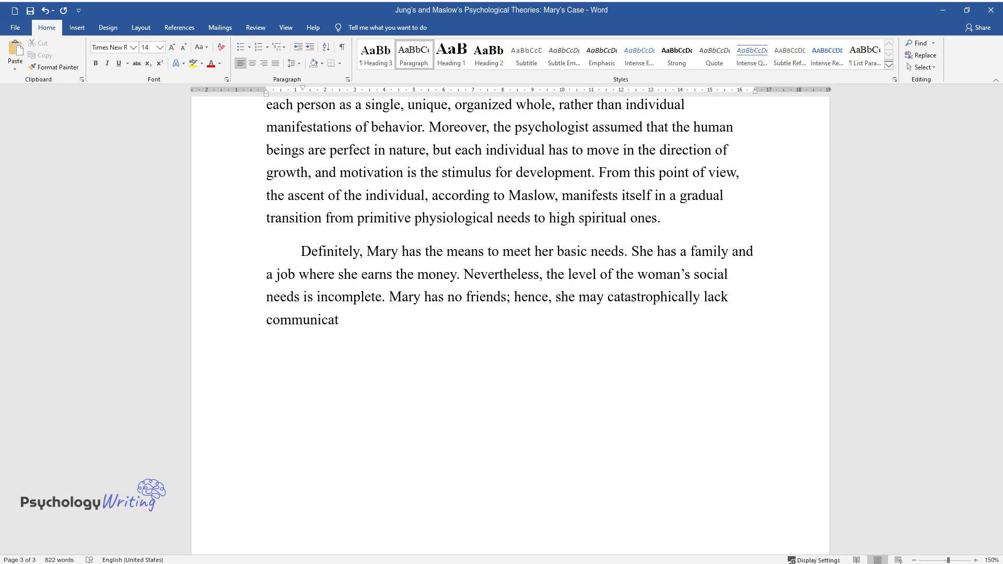
text(ion. Hostage to early marriage st)
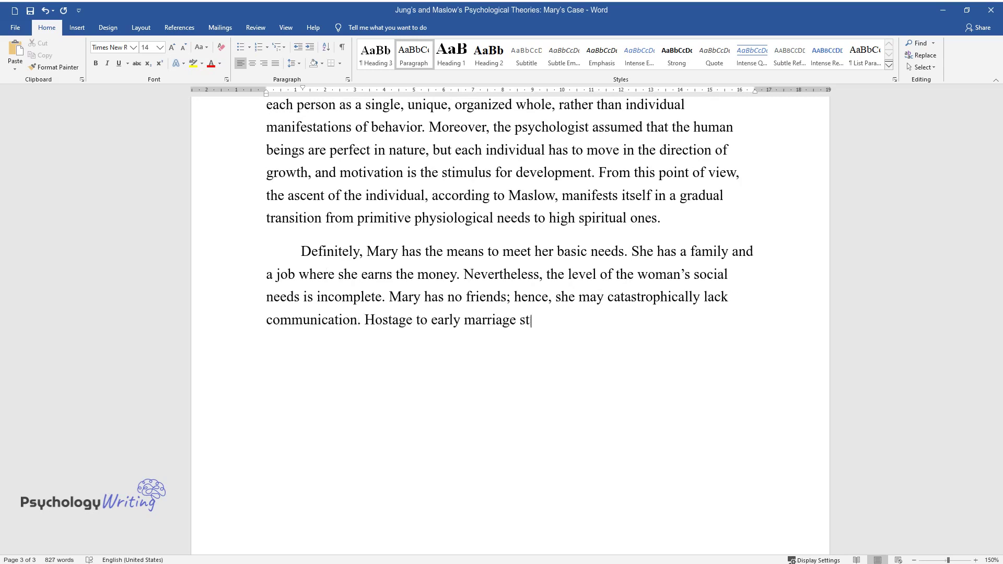
text(ereotypes, she has been married )
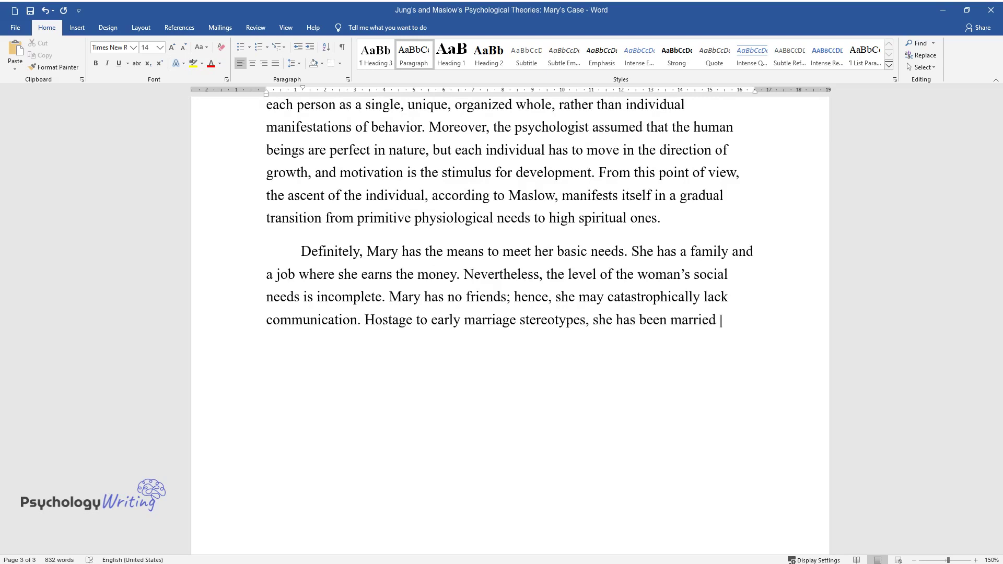
text(since her youth and probably unhappily. In other w)
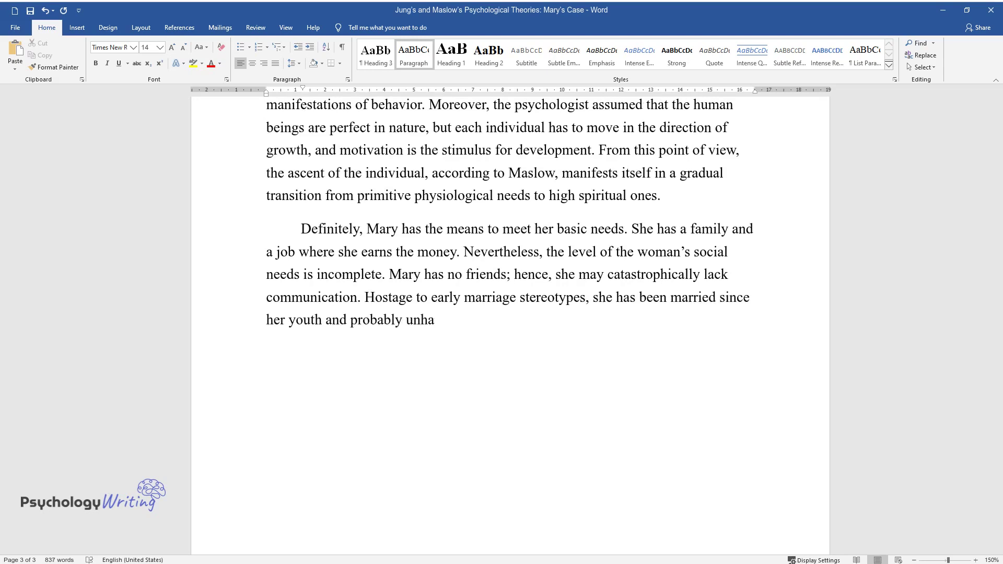
text(ords, all the en)
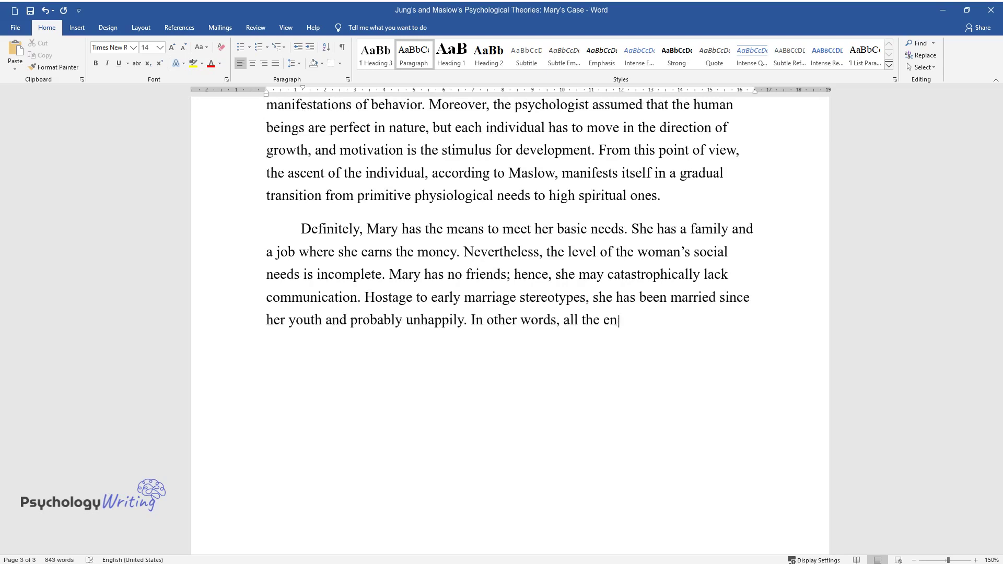
text(suing problems with lack of self-)
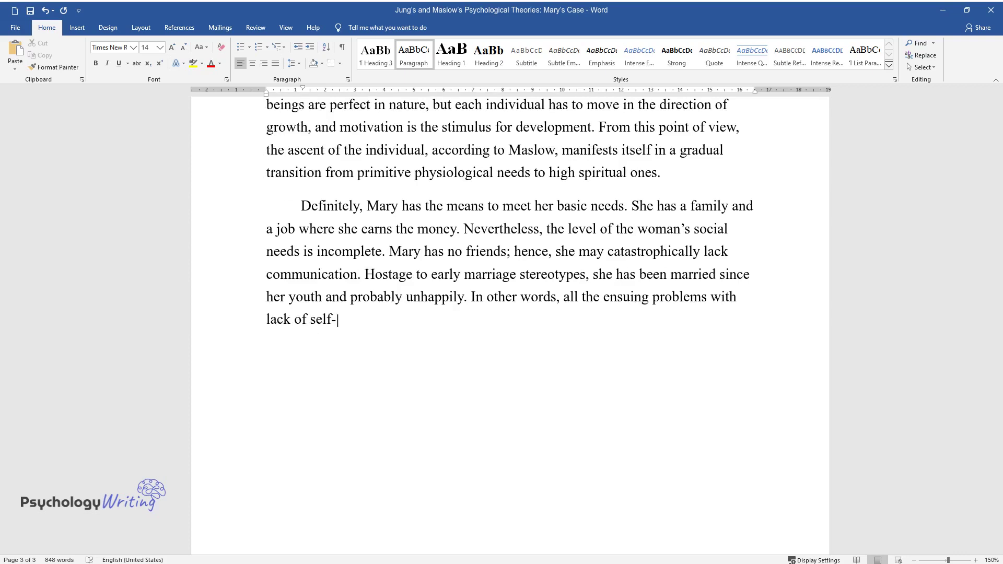
text(fulfillment and the impossibility)
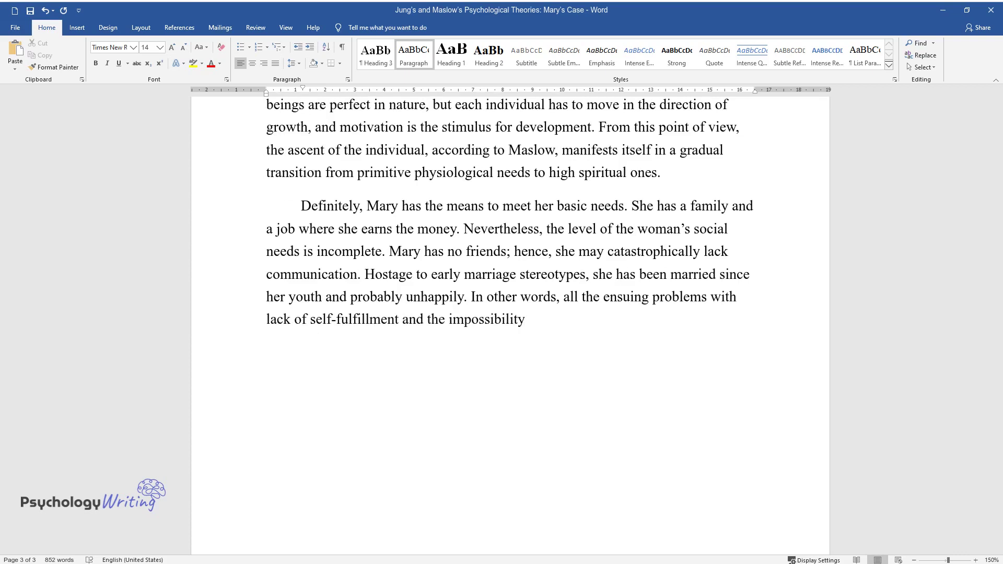
text( of meeting her repressed desire)
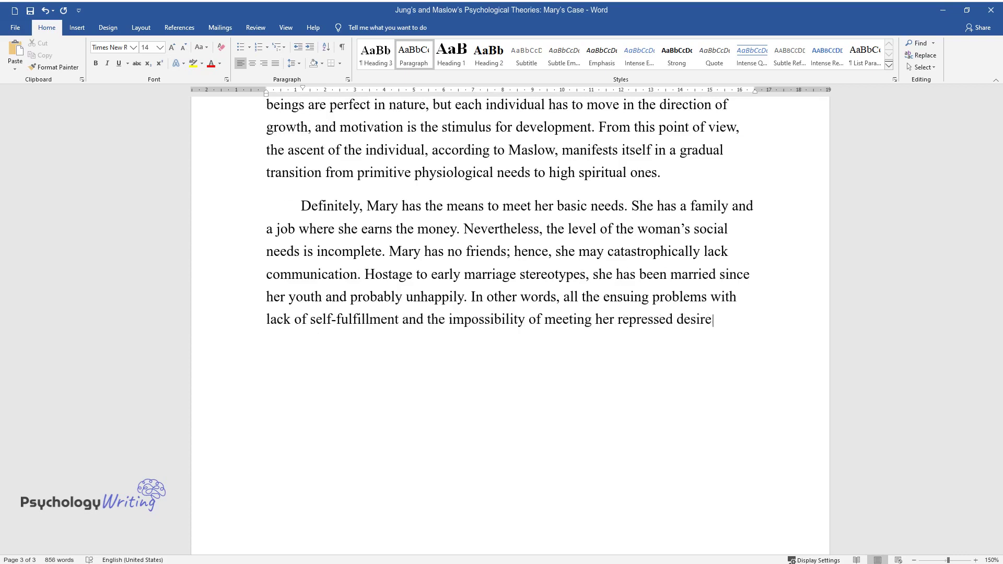
text(s are linked to the fact that Mary cannot)
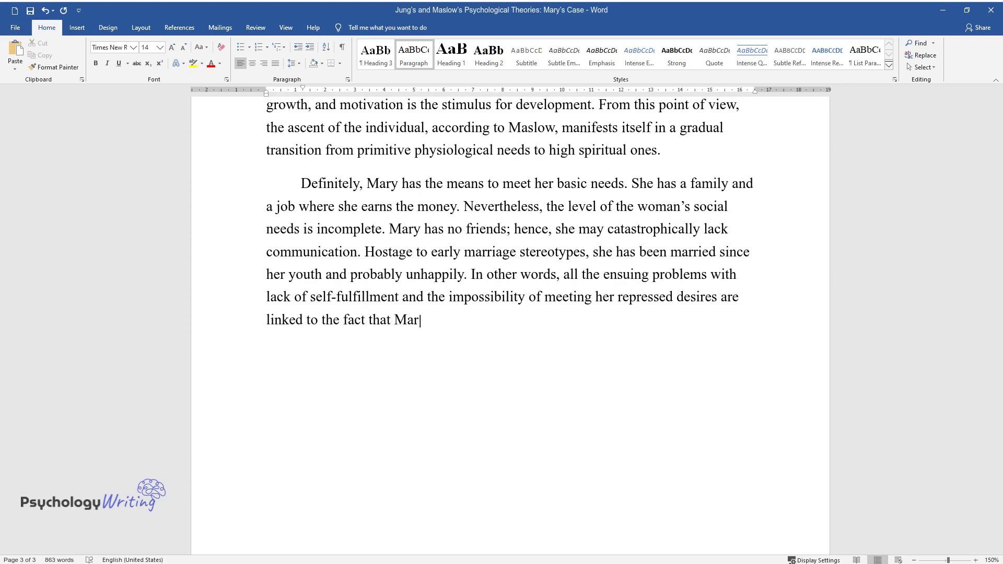
text( satisfy the need for soc)
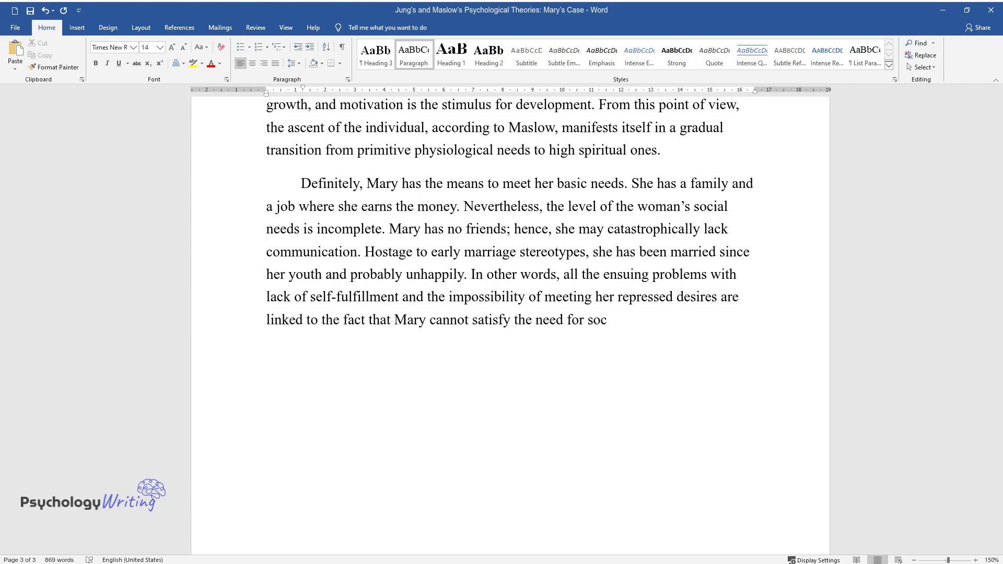
text(ial ties. As soon as she can comp)
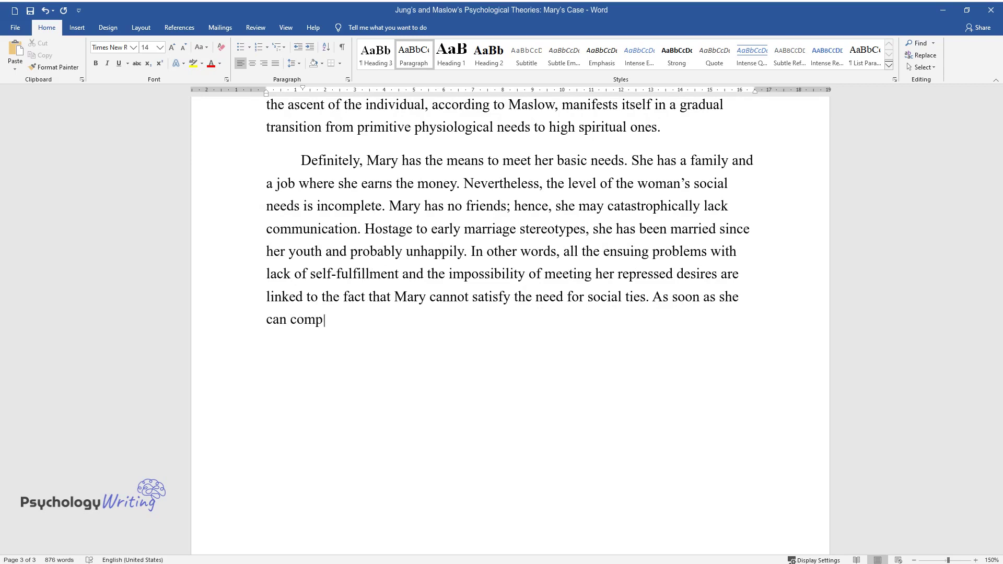
text(lete this level, the woman's pers)
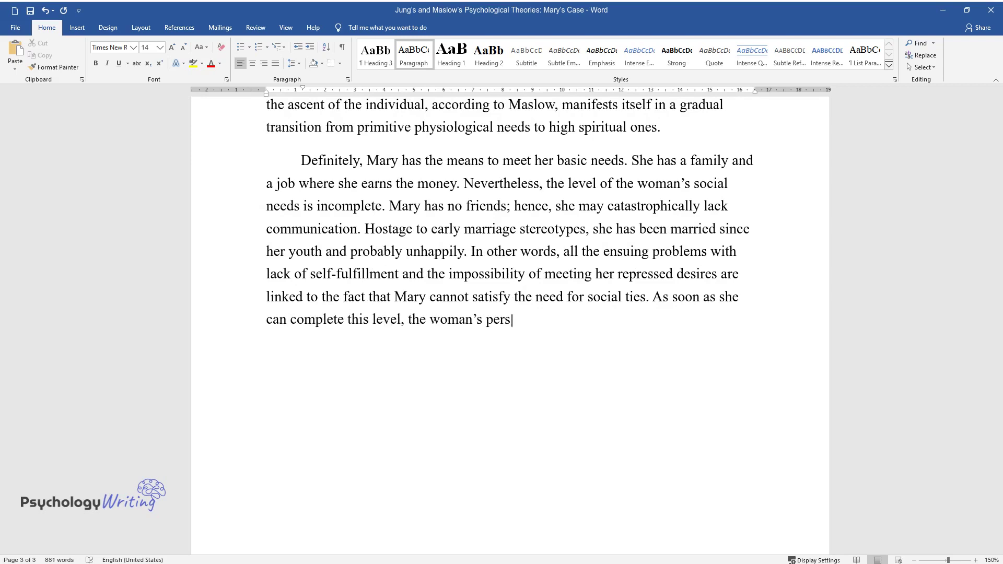
text(onality will be mostly renewed.)
- Write the 'In summary' paragraph, ending 'Mary will not achieve self-actualization.'
key(Return)
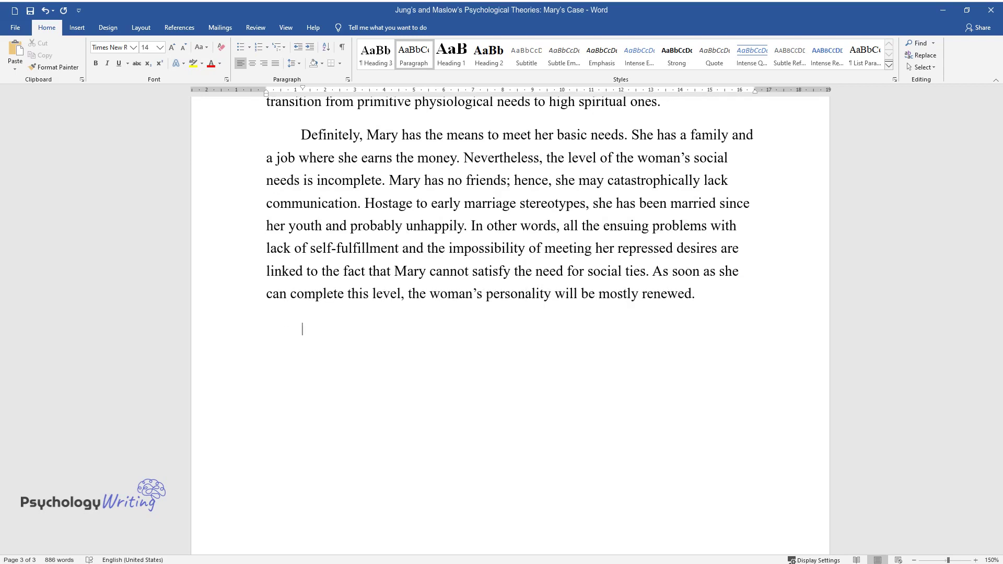
text(In sum)
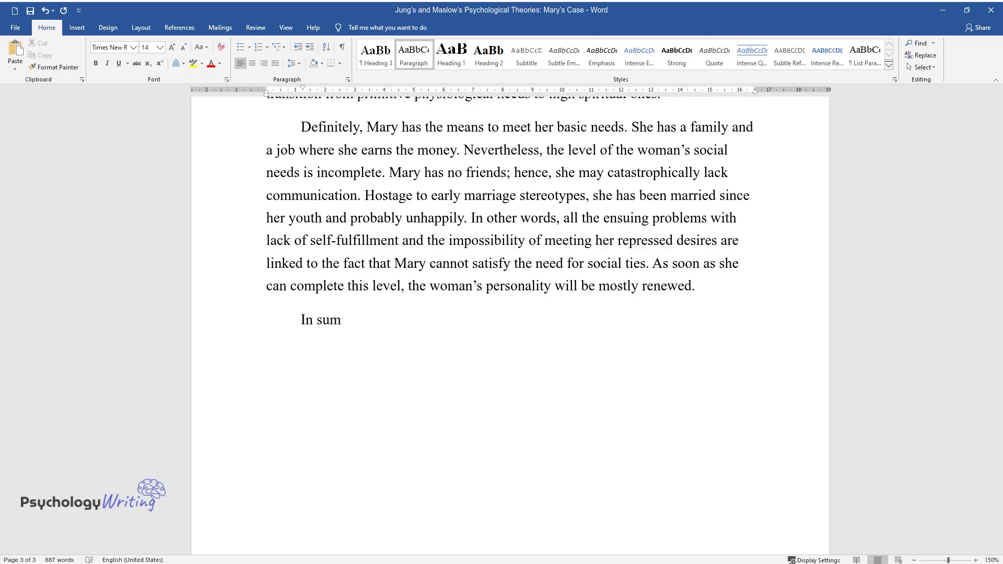
text(mary, it must be clarified that Ma)
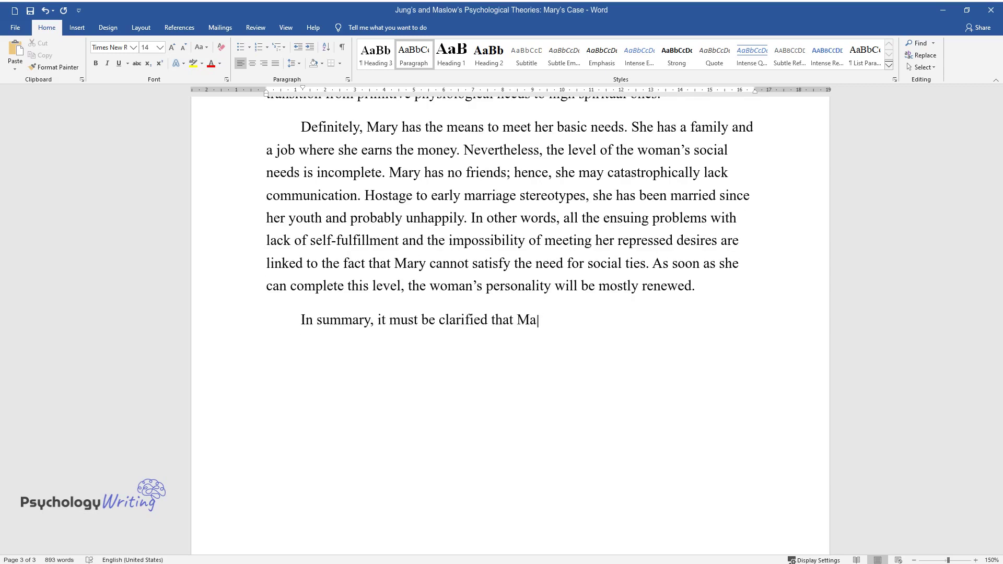
text(ry is unhappy because she has not )
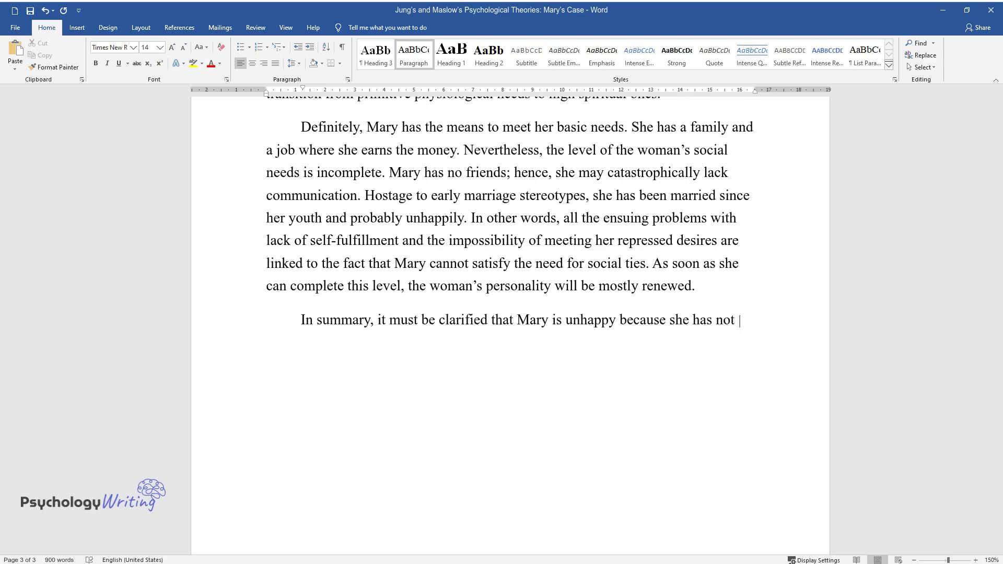
text(been able to fulfill herself. Perh)
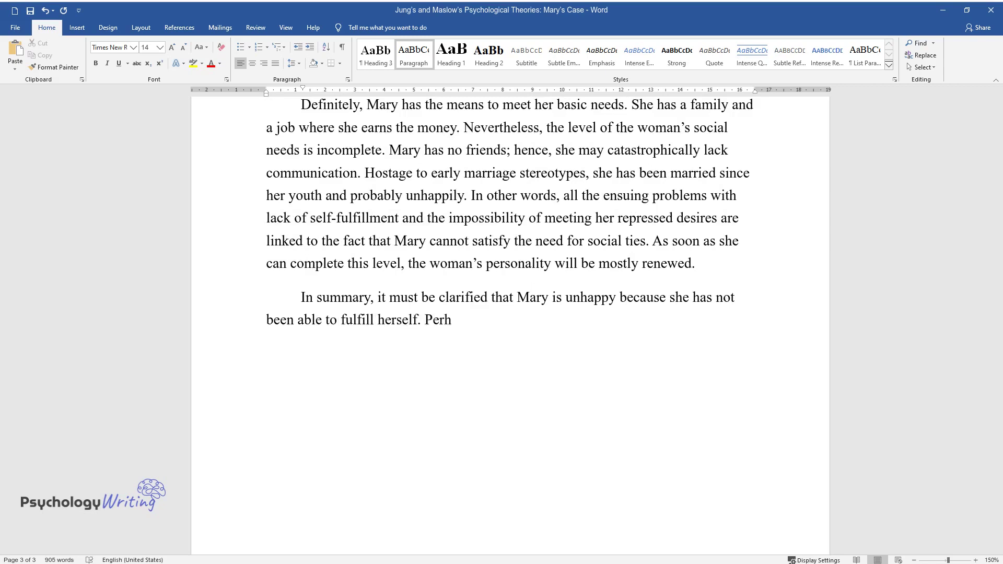
text(aps as a child, she had high hopes)
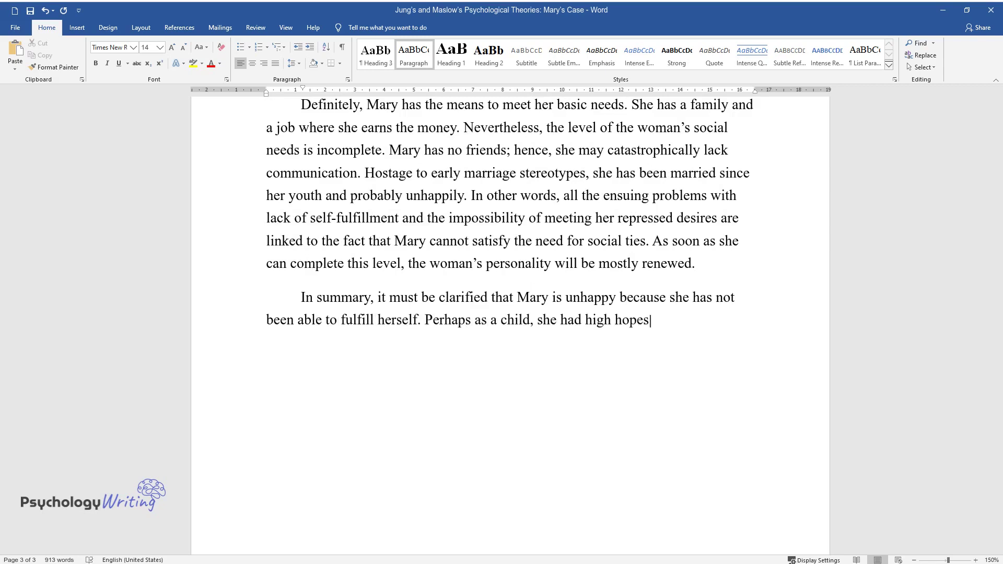
text( that made her think the world wou)
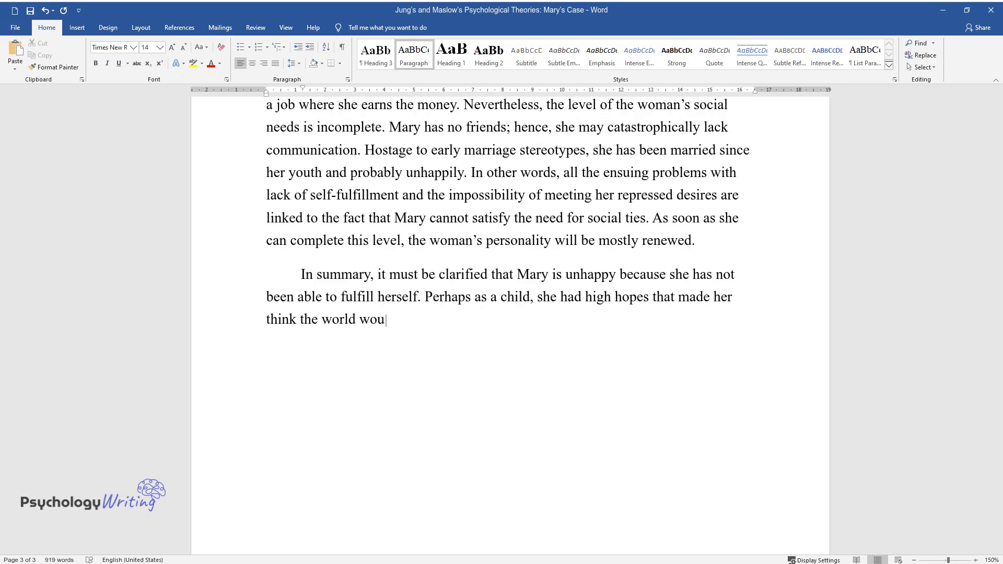
text(ld be loyal to her, but the first)
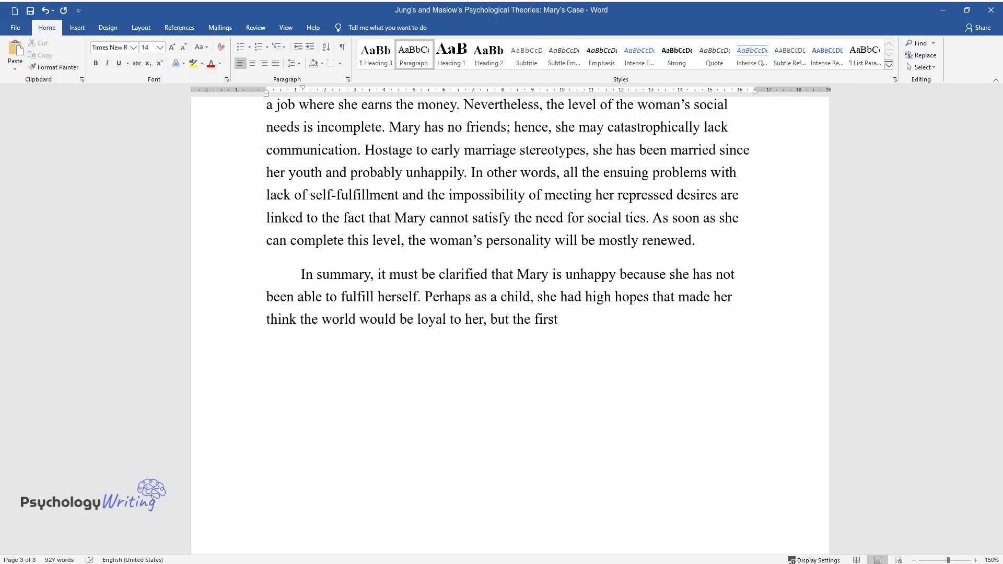
text( barriers showed the opposite. Acco)
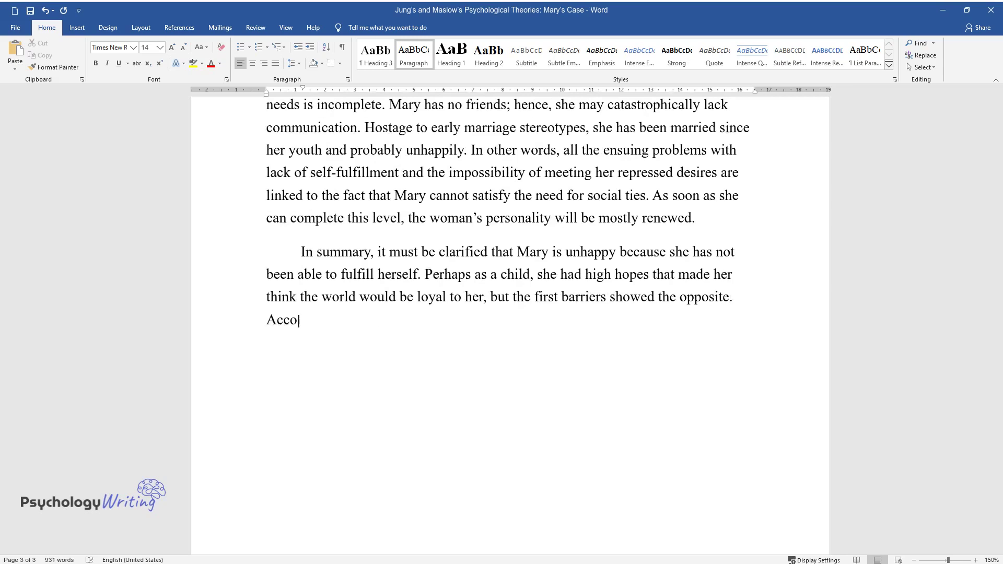
text(rding to Jung, little Mary could )
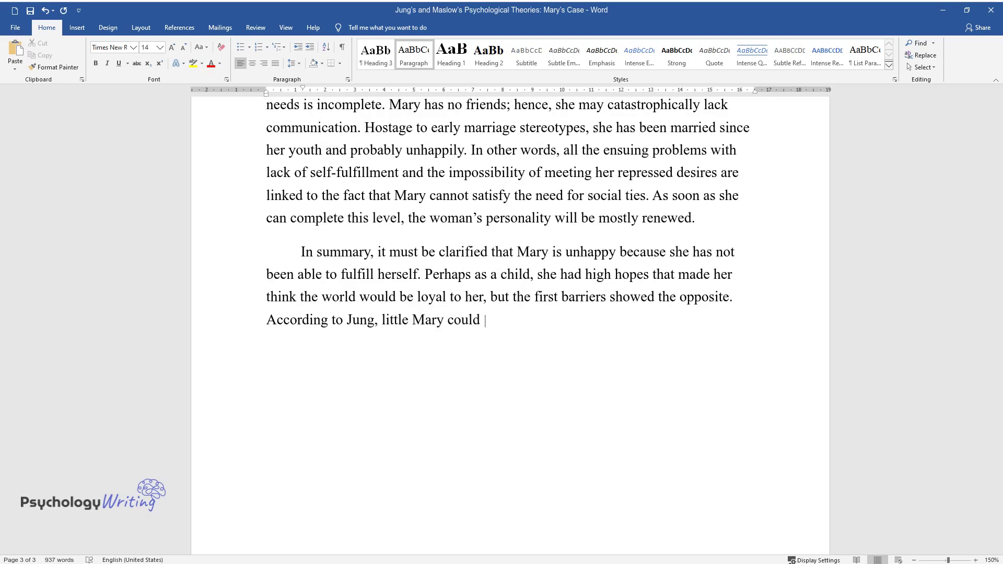
text(absorb archetypes and the psycholo)
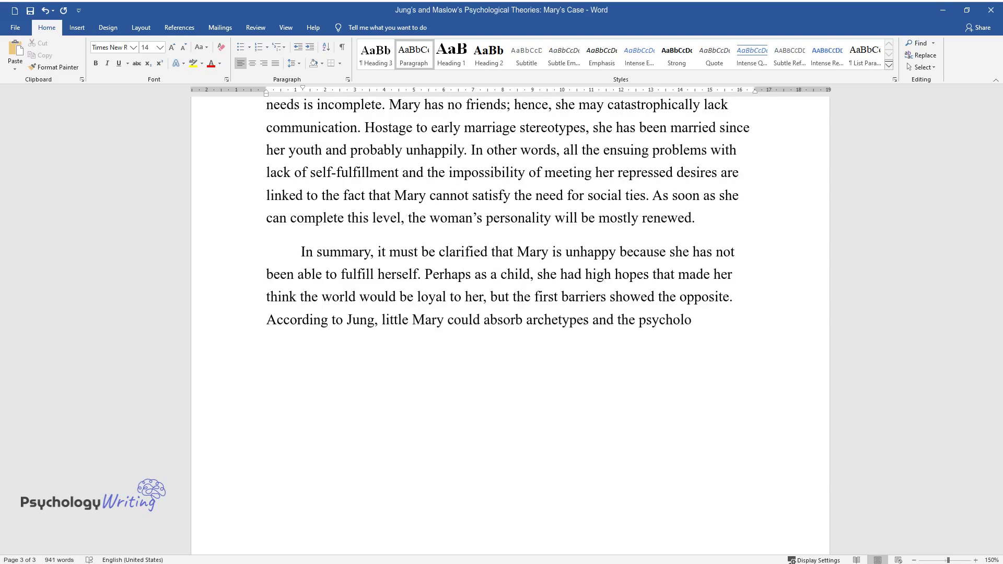
text(gical images of the hostess, proba)
text(bly passed on to her from her moth)
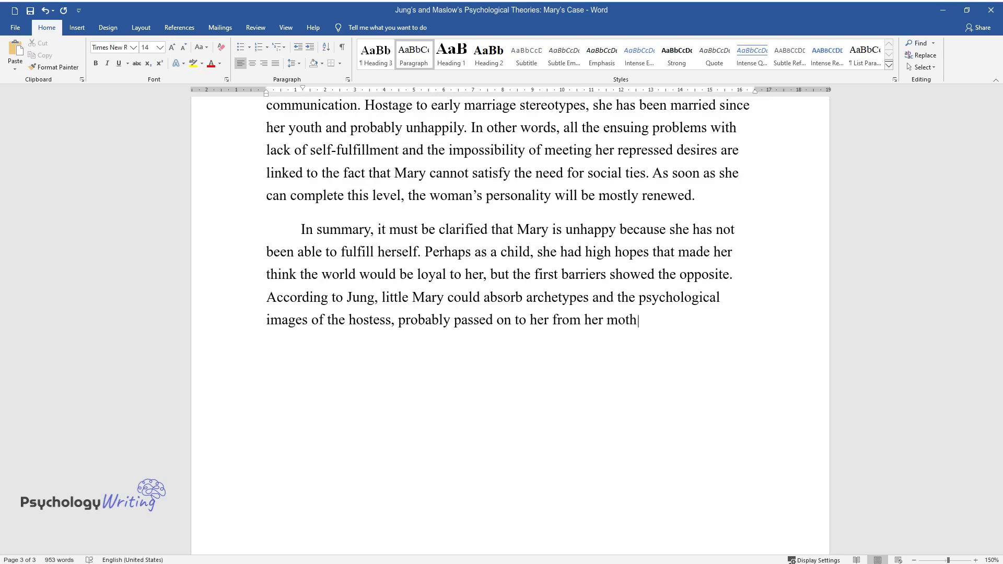
text(er. An adult Mary had a c)
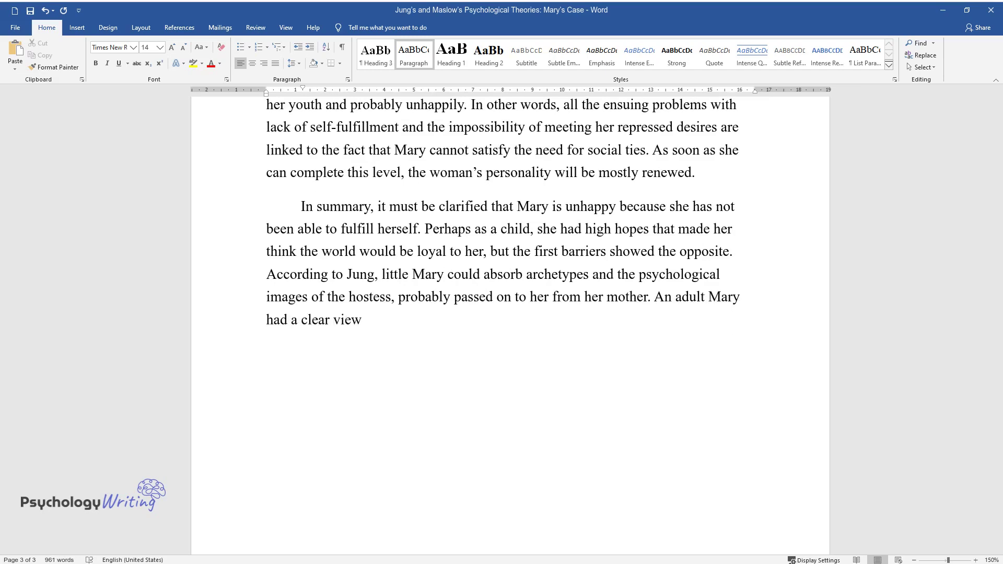
text(lear view of the world: a woman should be m)
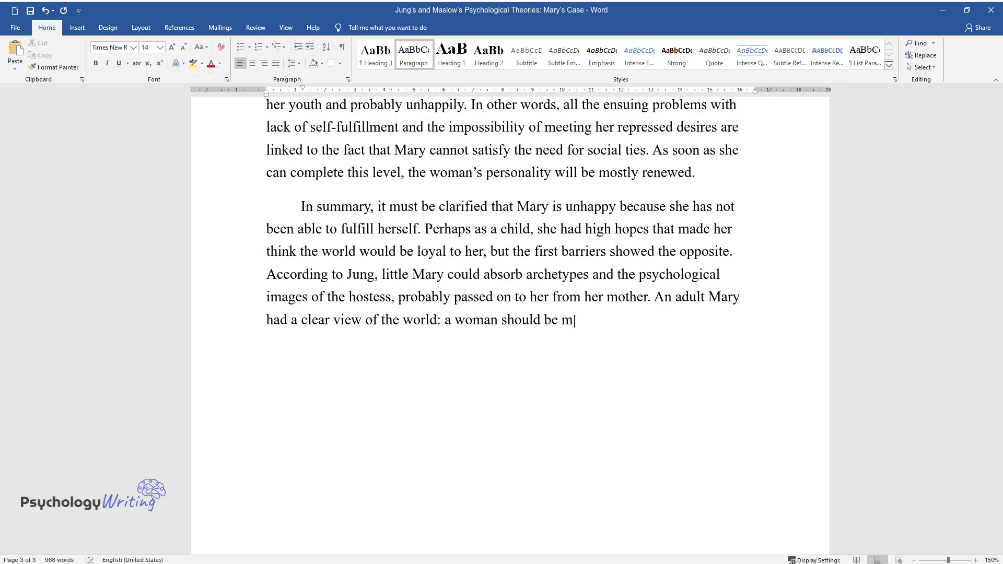
text(arried, allowing a man to control herself )
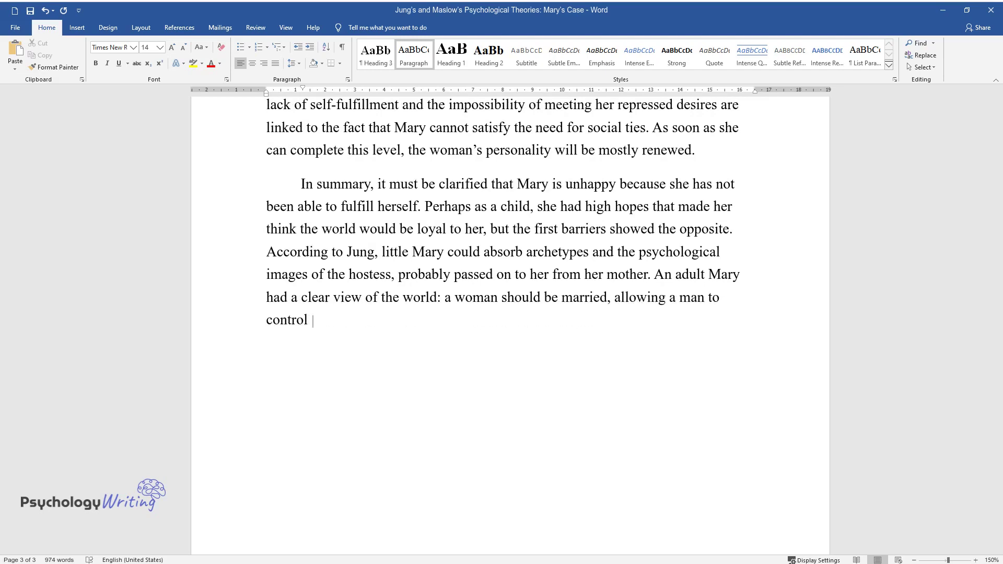
text(and her desires. In additi)
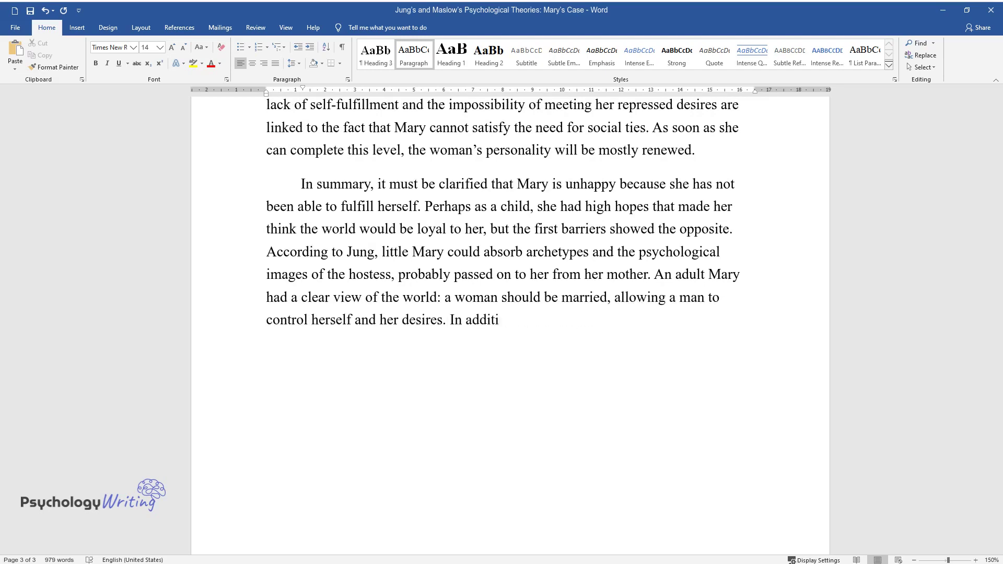
text(on, she must have children, otherw)
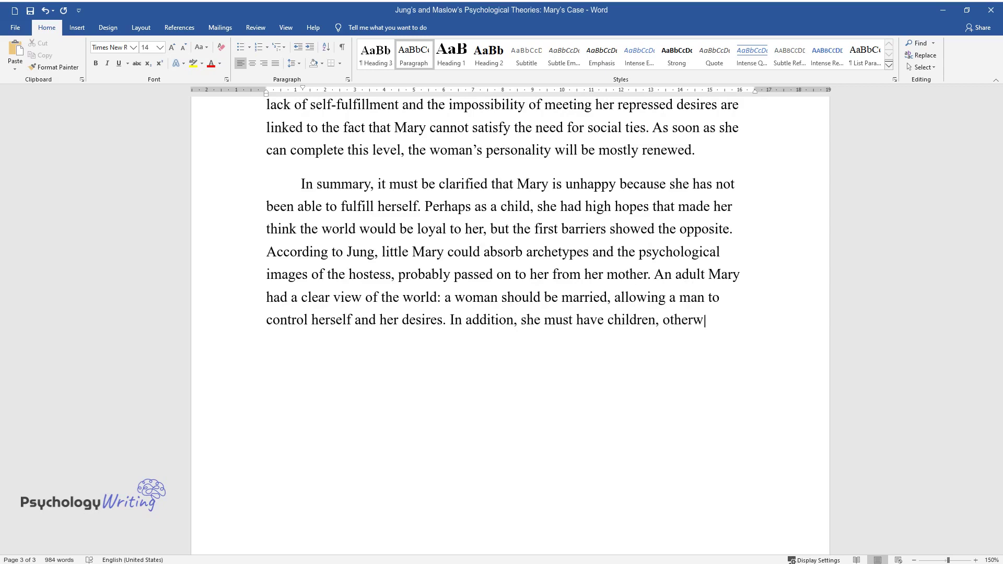
text(ise, it will not be "normal”. For)
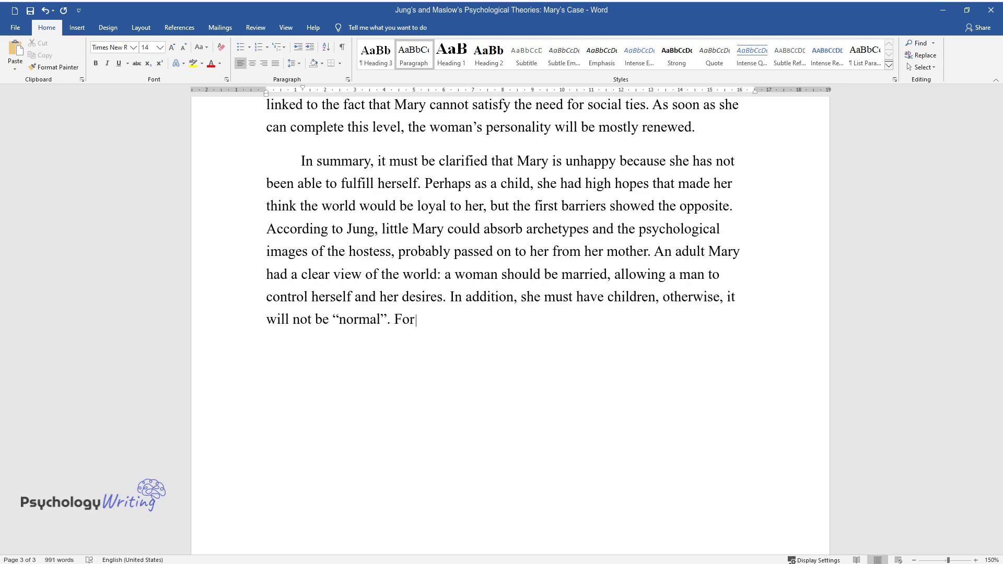
text(al". For this reason, her life was not in)
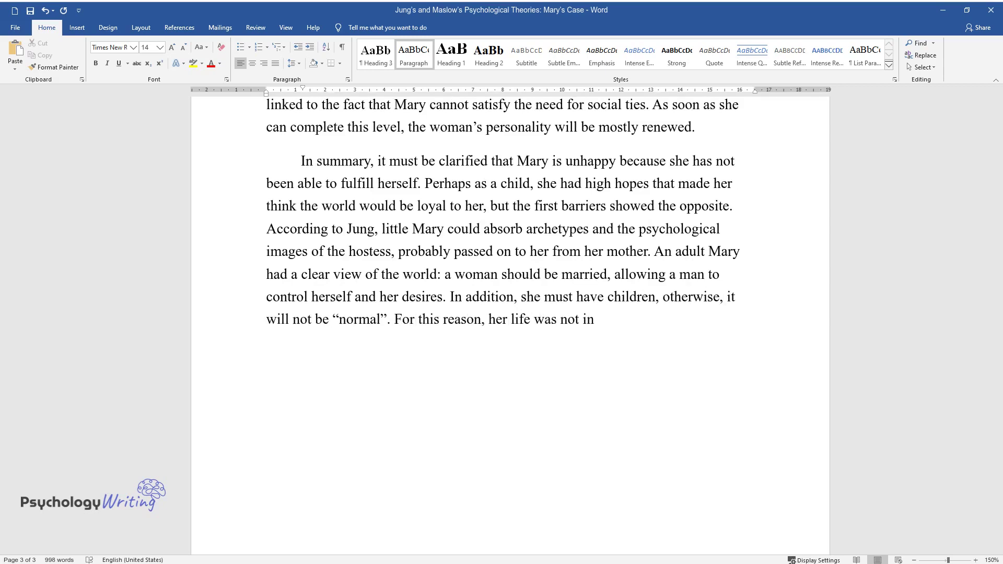
text( her hands, but under the power of )
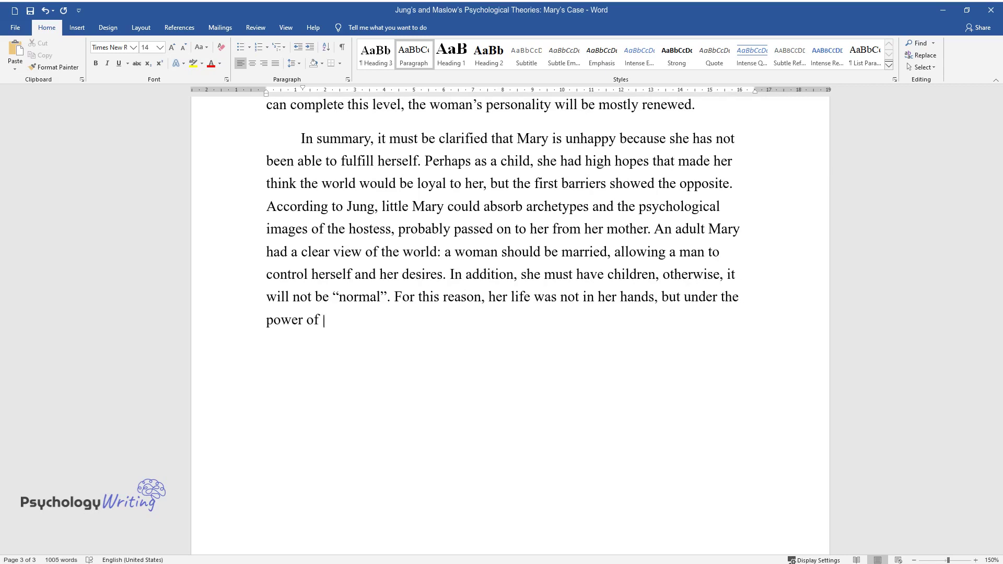
text(archetypes. According to Maslow, t)
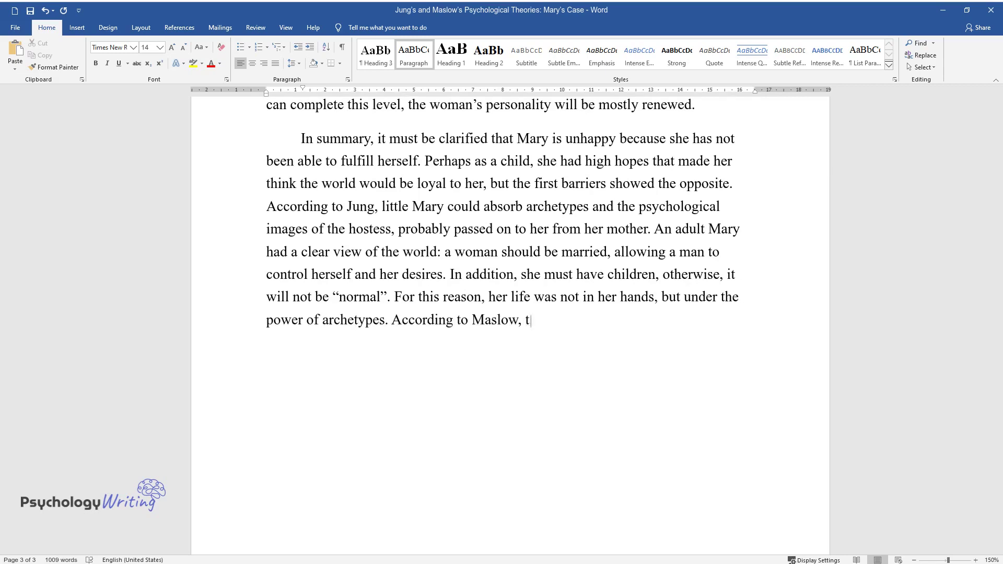
text(he woman could not meet the third)
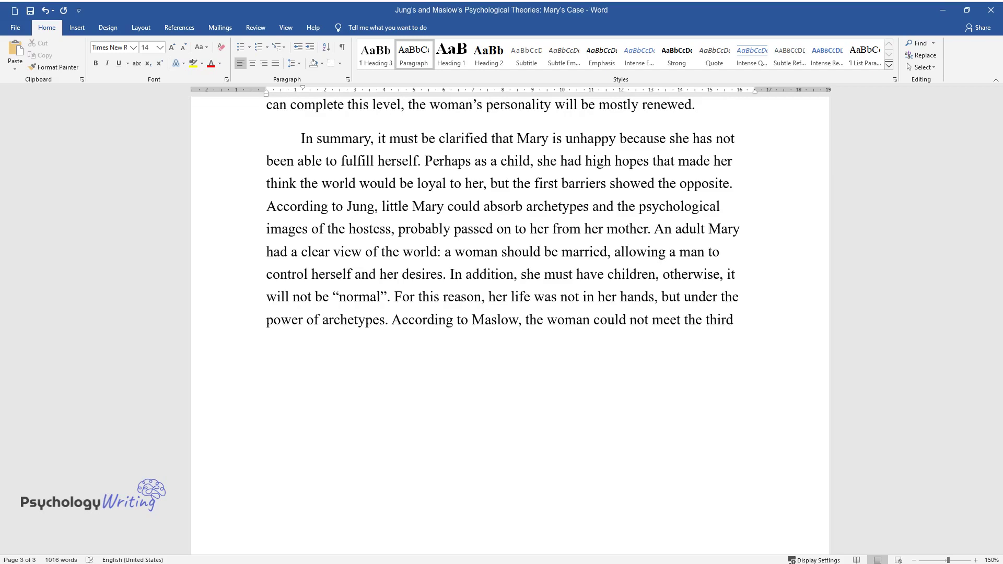
text( level of her own needs. Perhaps he)
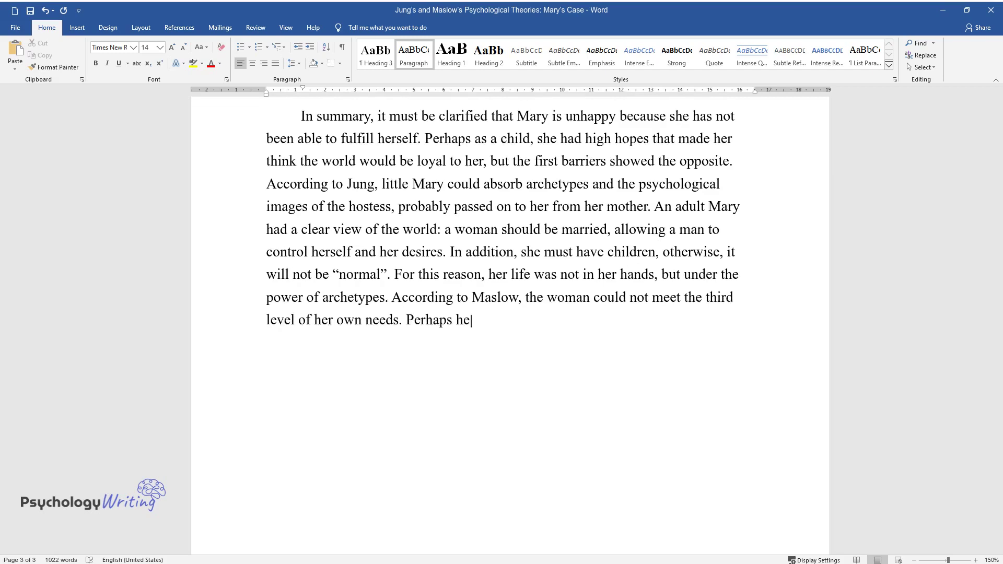
text(r husband forbade her to have clos)
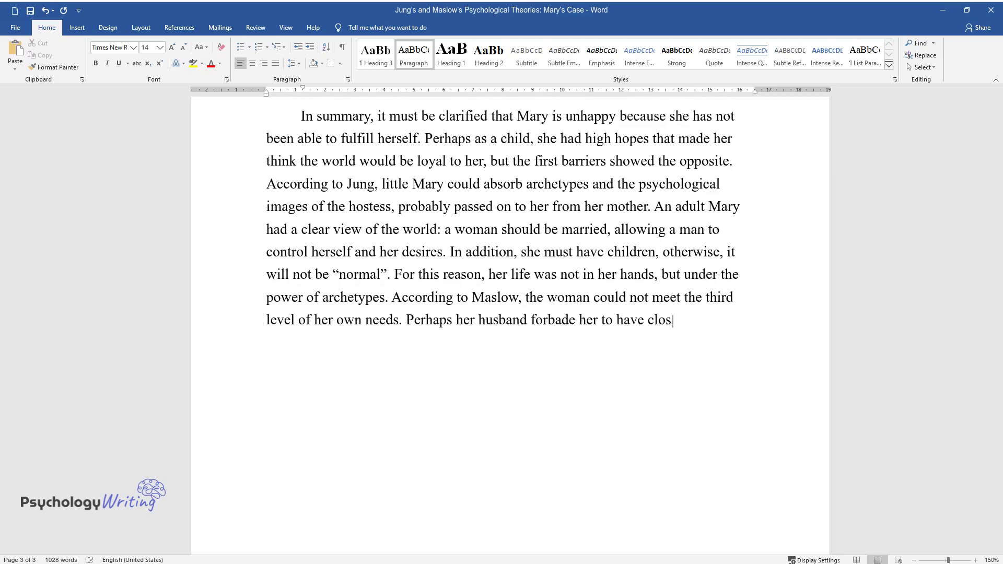
text(e contact with friends, or it was her own decision. Either way, unti)
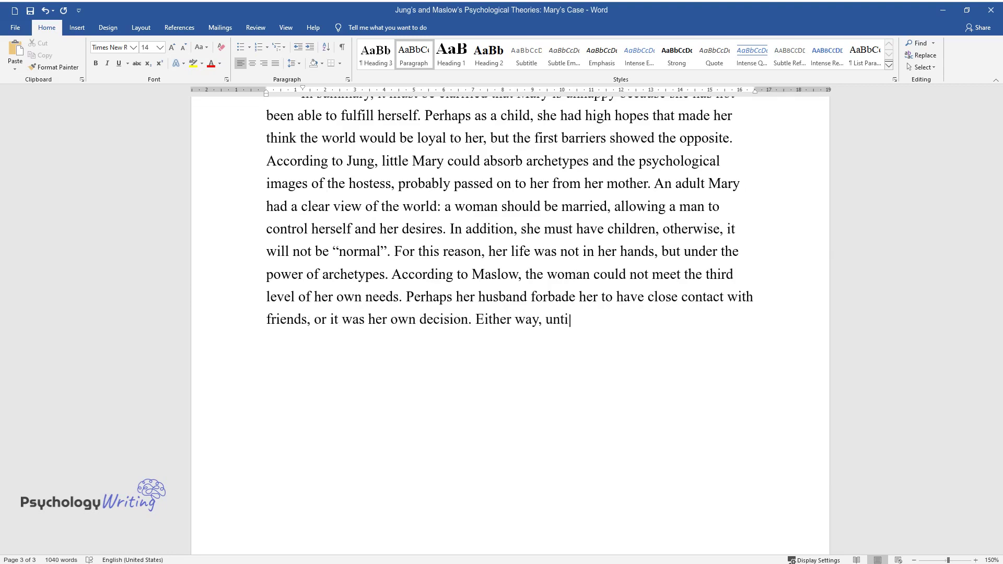
text(l she can realize the need for)
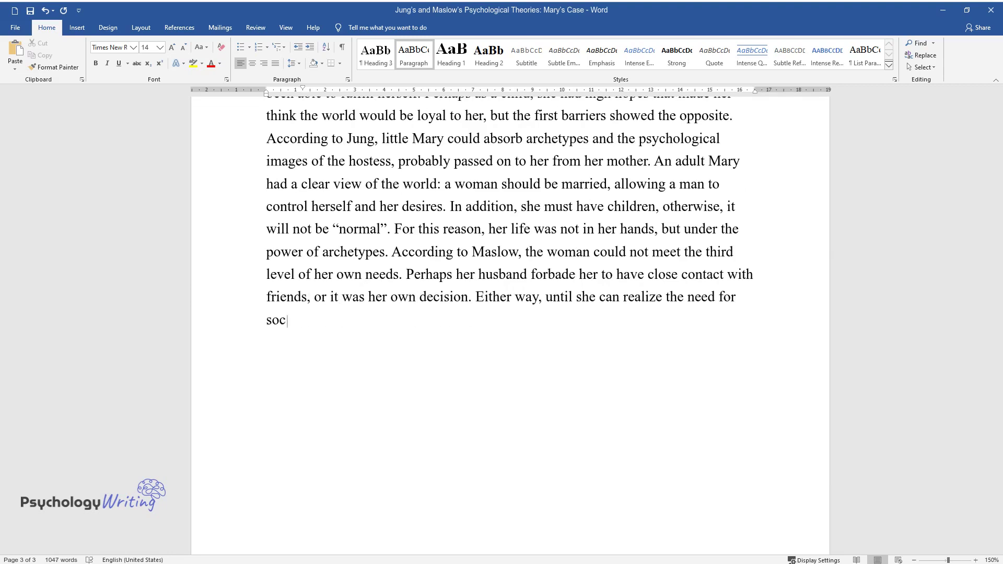
text(ial ties, Mary will not achieve s)
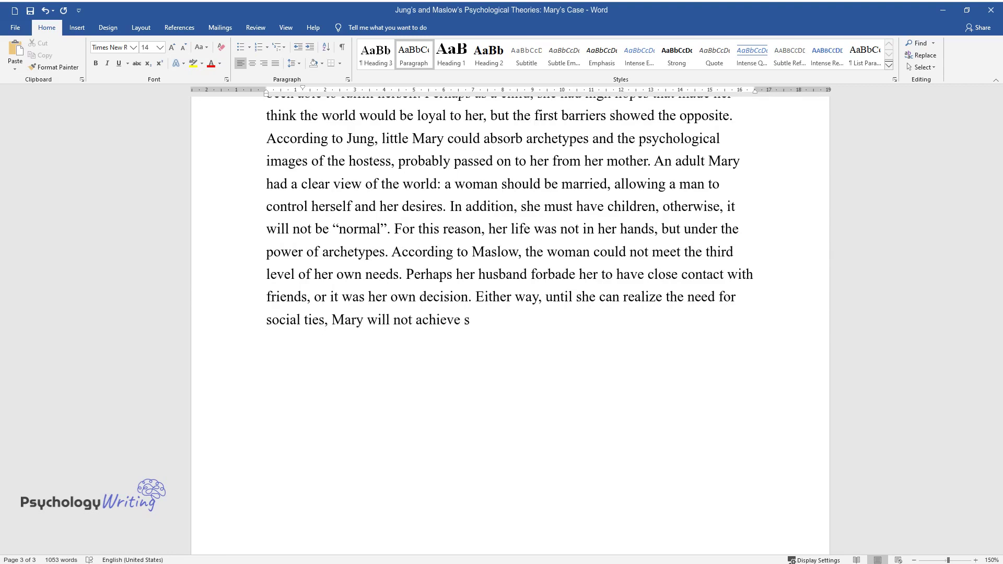
text(elf-actualization.)
key(Return)
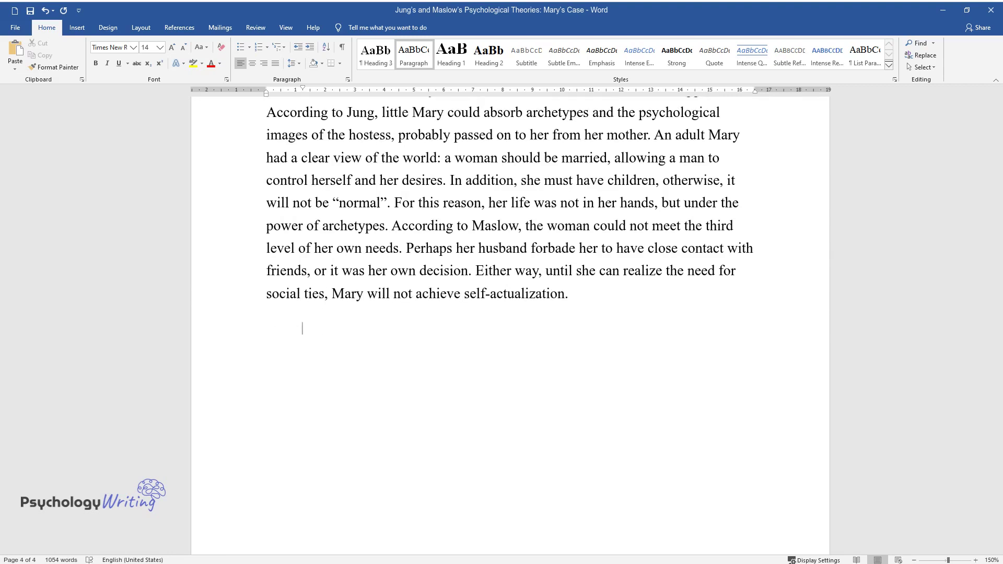
- Write the paragraph beginning 'The woman's desire to run away', urging Mary to take responsibility
text(The woman's de)
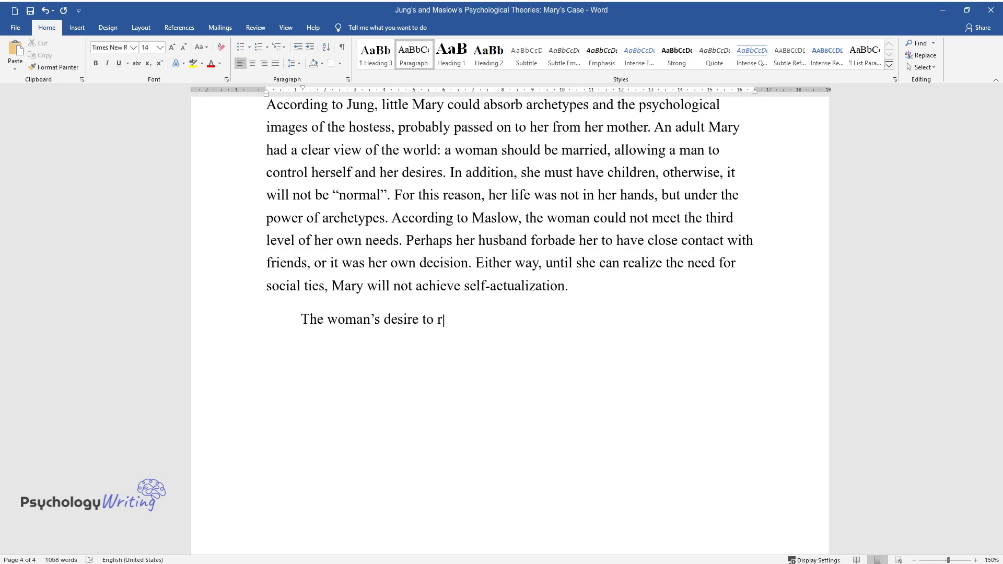
text(sire to run away and try to do something ris)
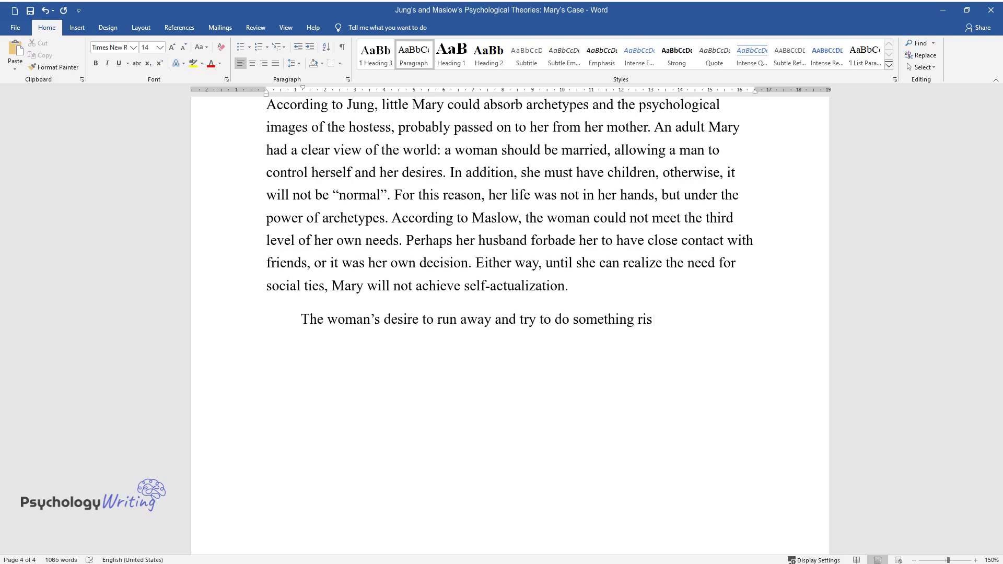
text(ky reflects the severity of the ps)
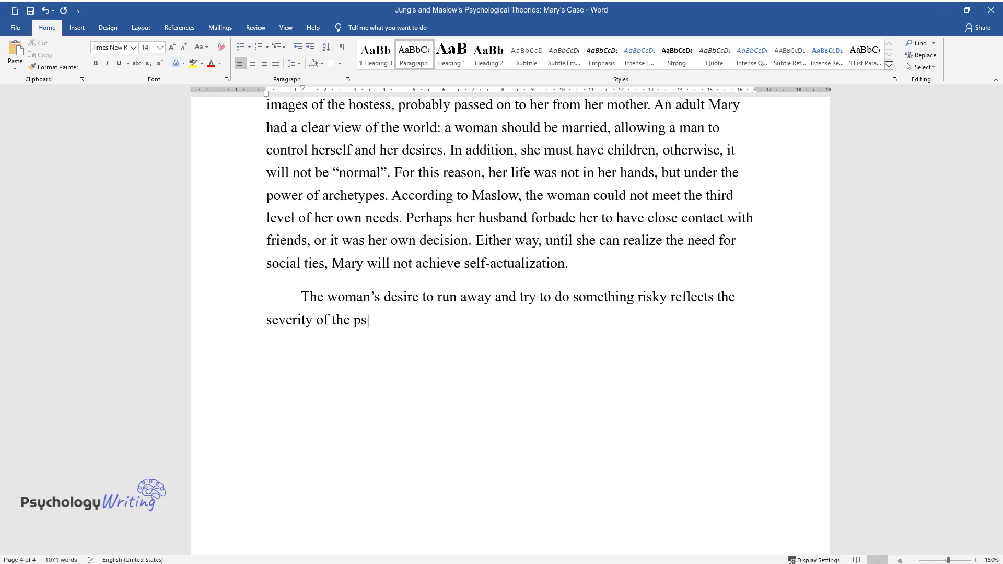
text(ychological state in which she find)
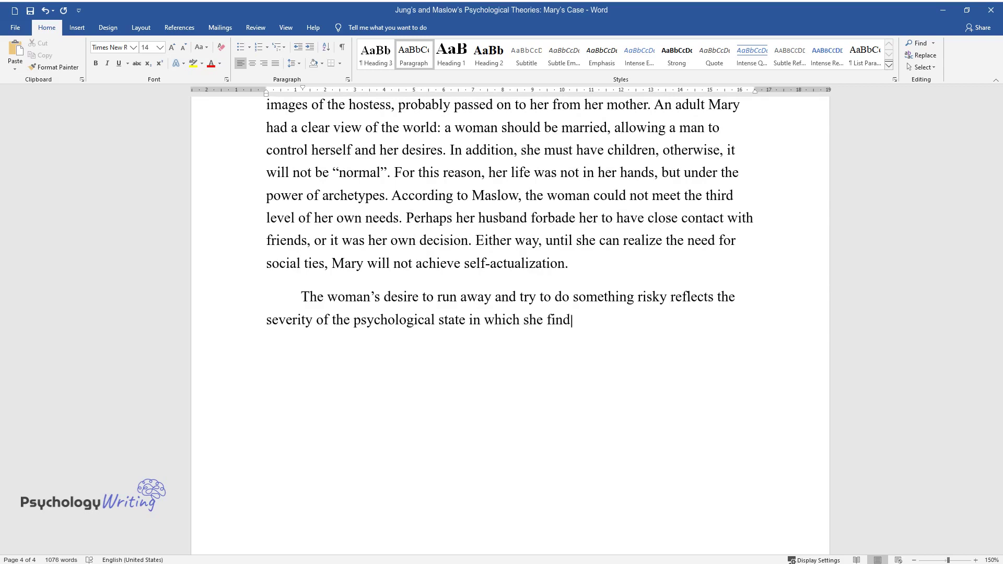
text(s herself. Nevertheless, it is worth understanding )
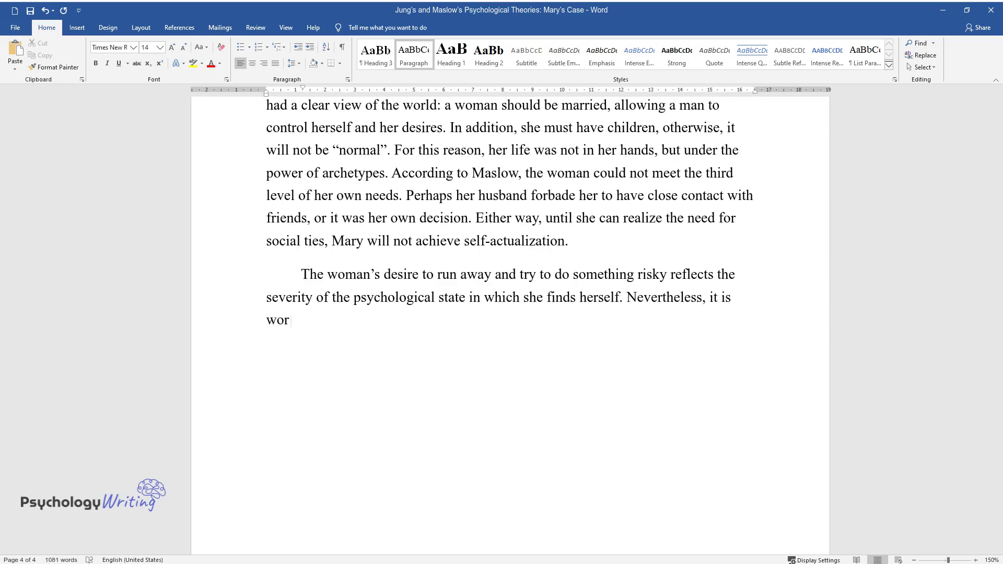
text(that even if she s)
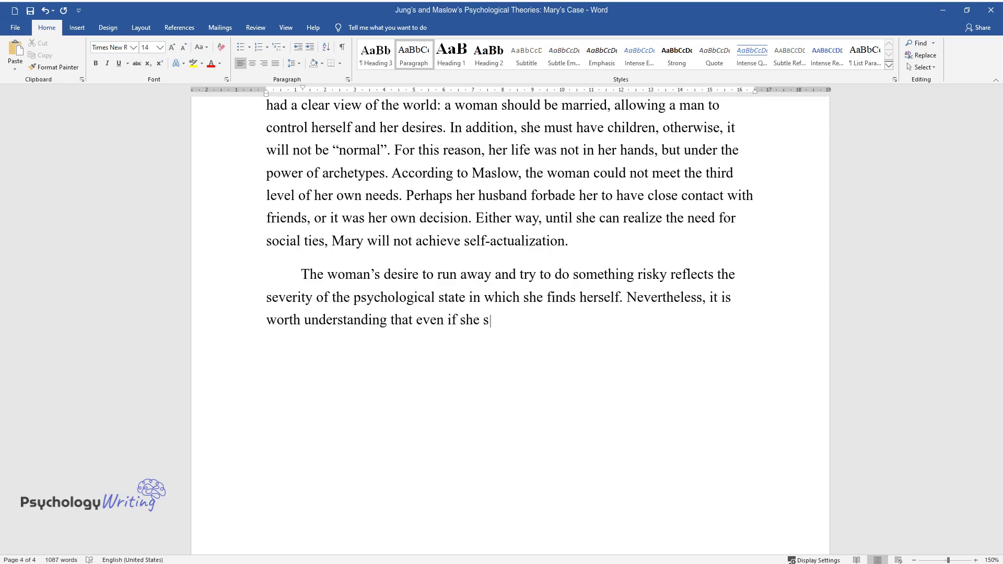
text(tarts a new life, Mary will hardly)
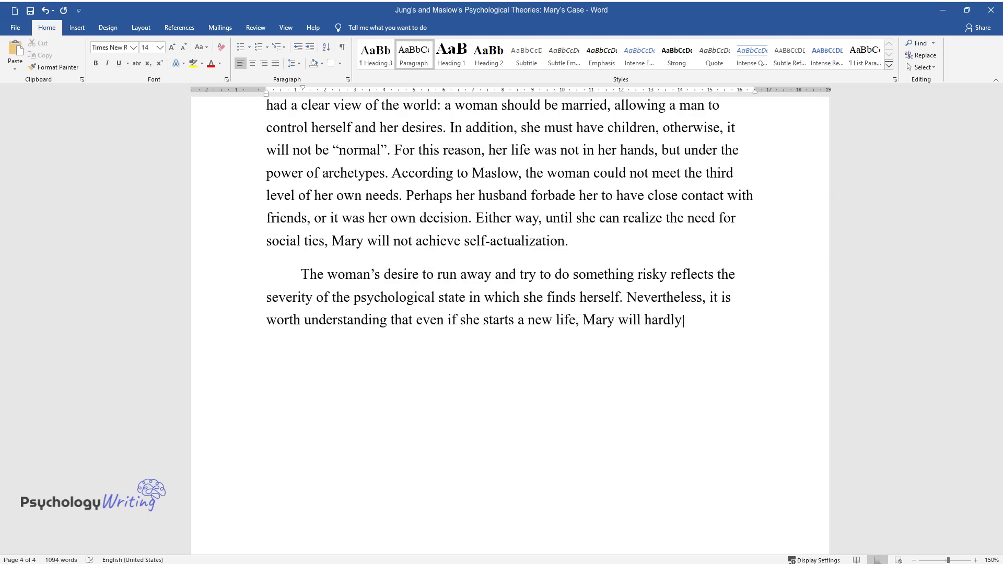
text( be able to overcome her nature. To)
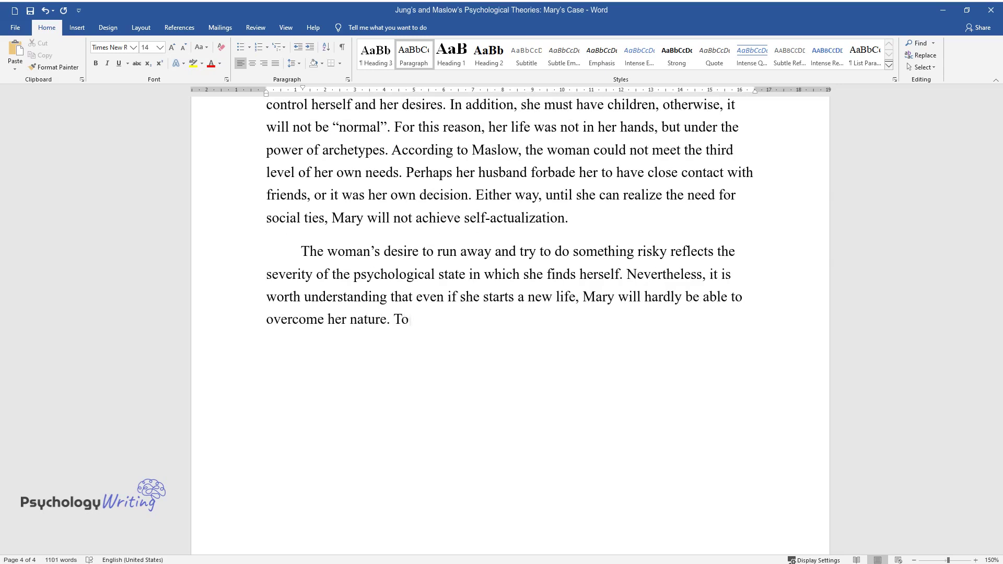
text(must reconsider h)
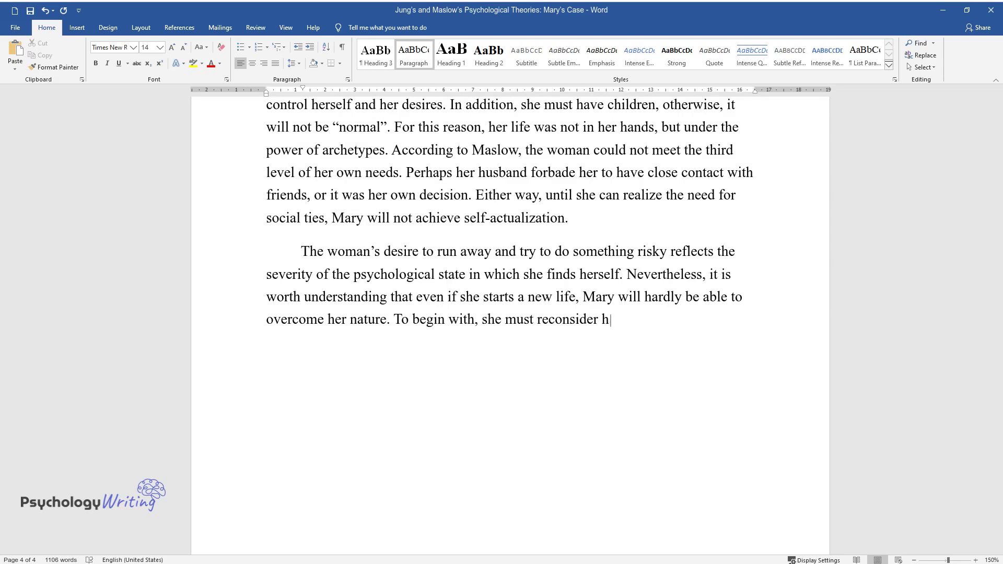
text(er life and finally take responsibi)
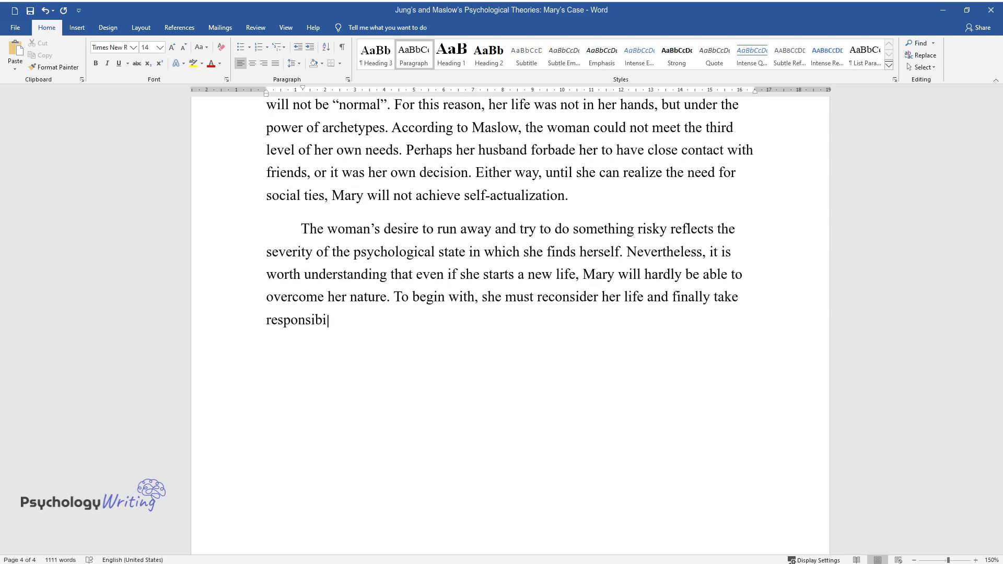
text(lity. Actions and decisions are no)
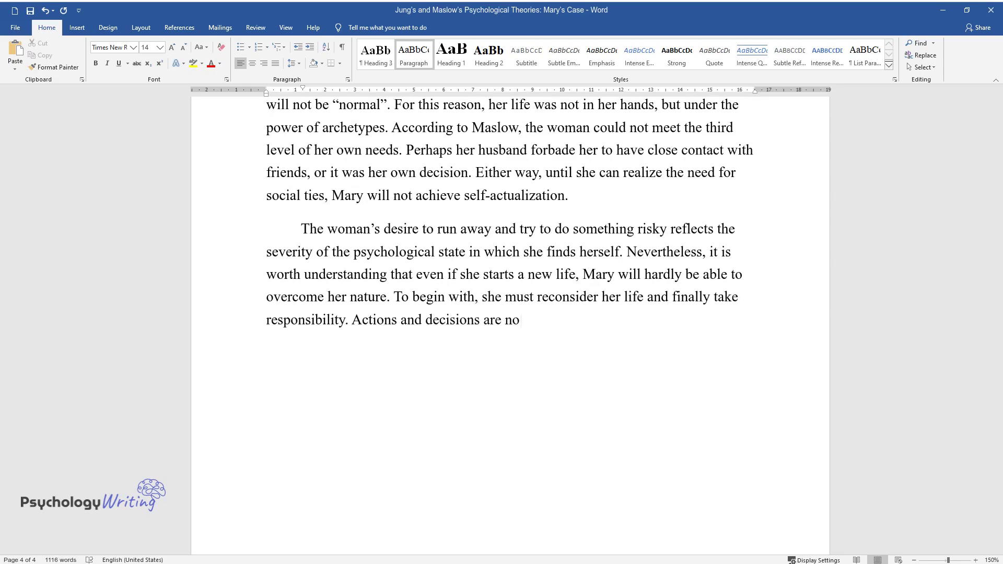
text(t dictated by her parents or the ex)
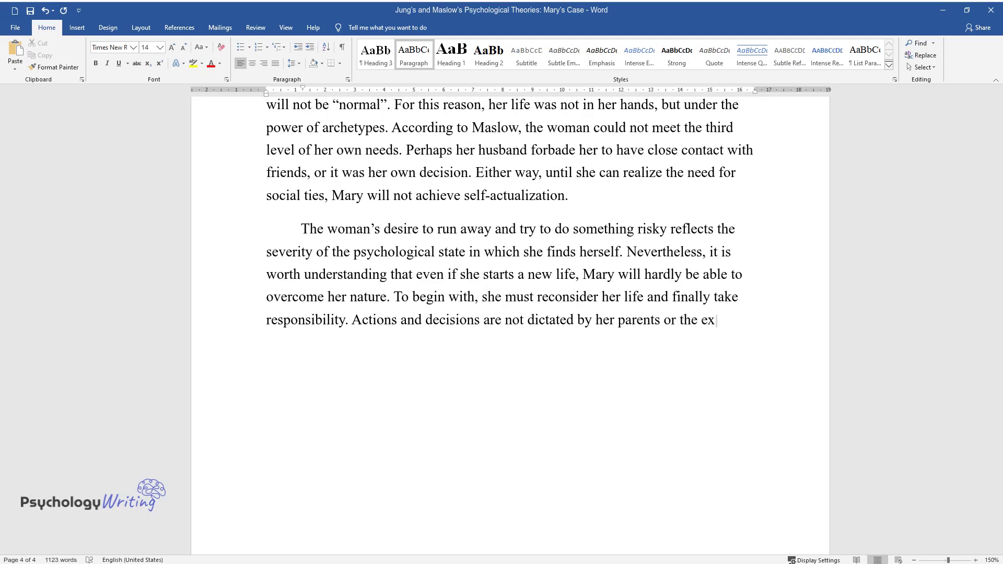
text(perience of generations but are im)
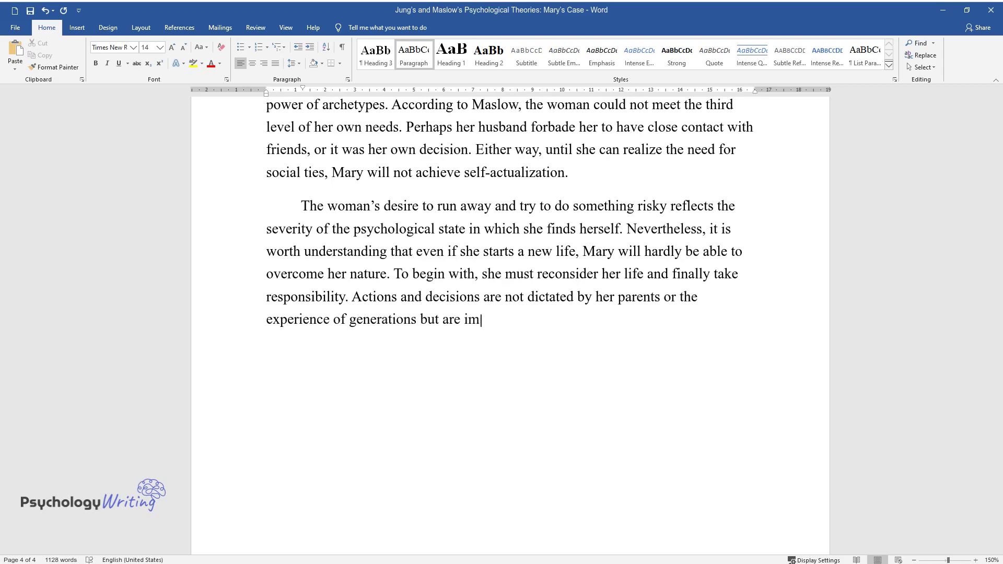
text(plemented by the desire of the wom)
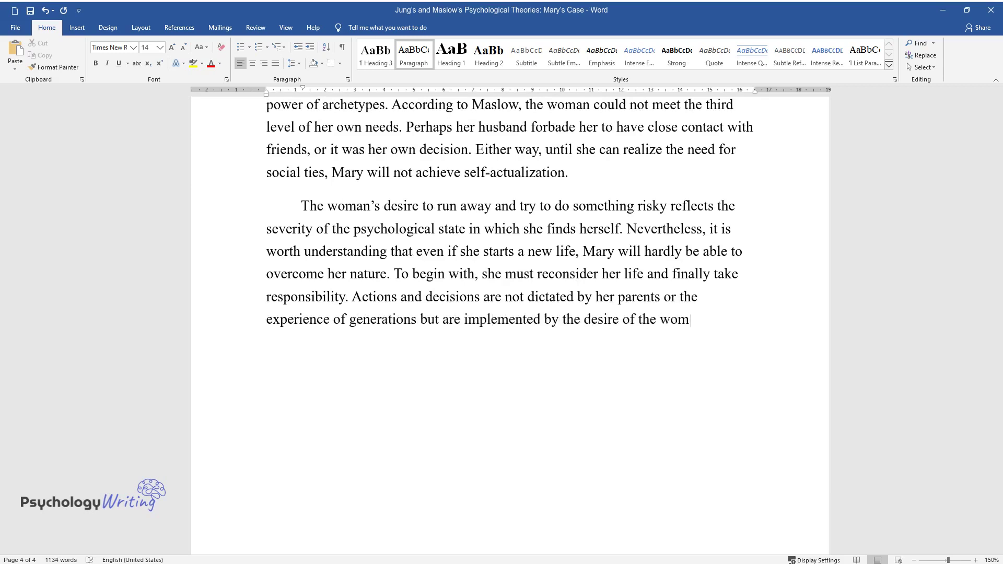
text(an. She should also make so)
text(cial contacts that will bring other views )
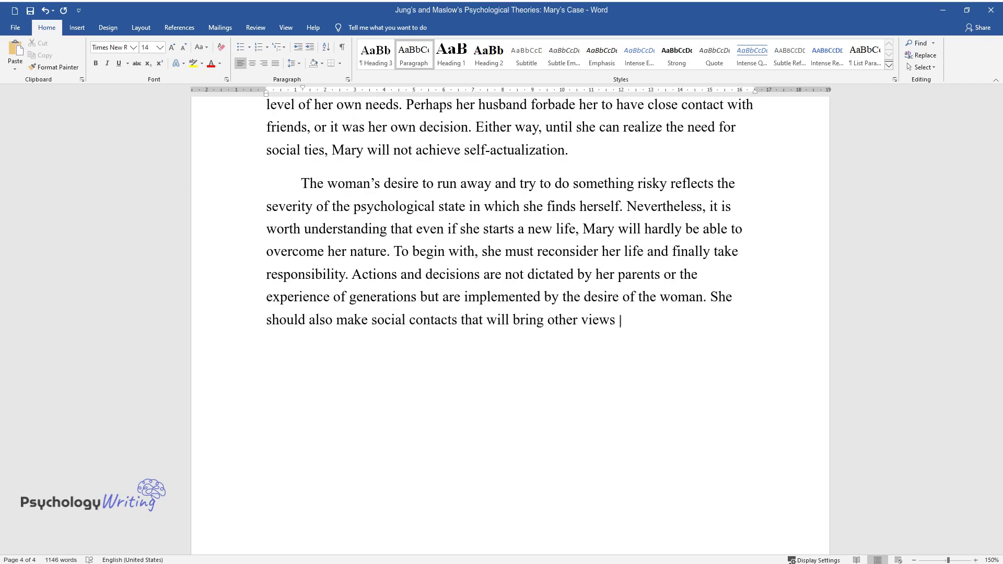
text(and experiences. Conclusively, she)
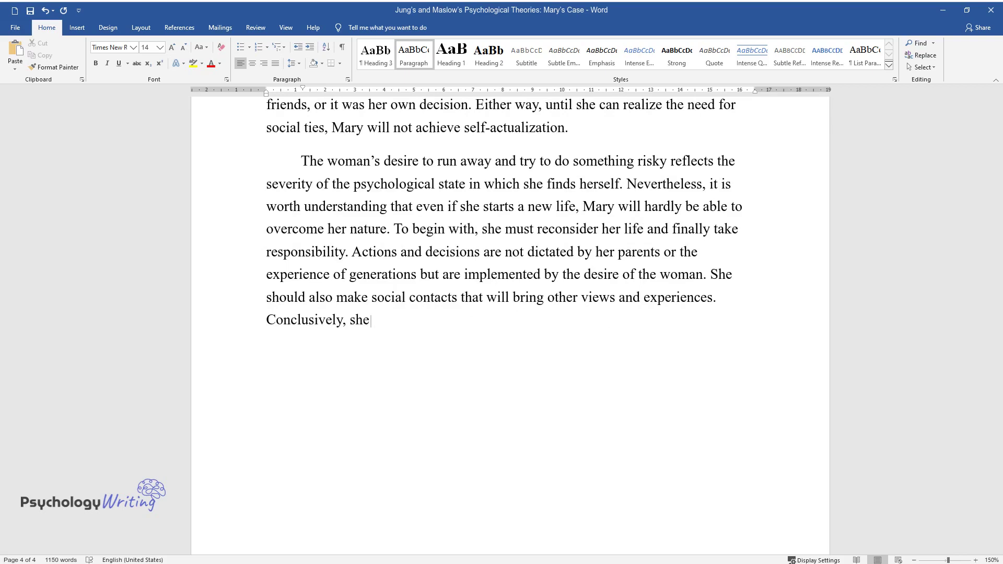
text( should decide what she wants: if M)
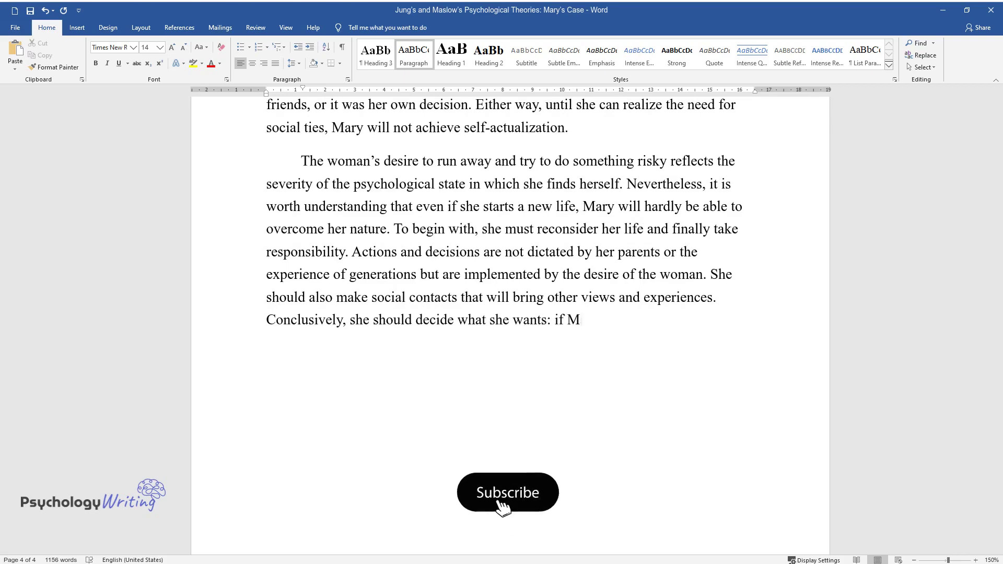
text(ary has dreamt of becoming an artis)
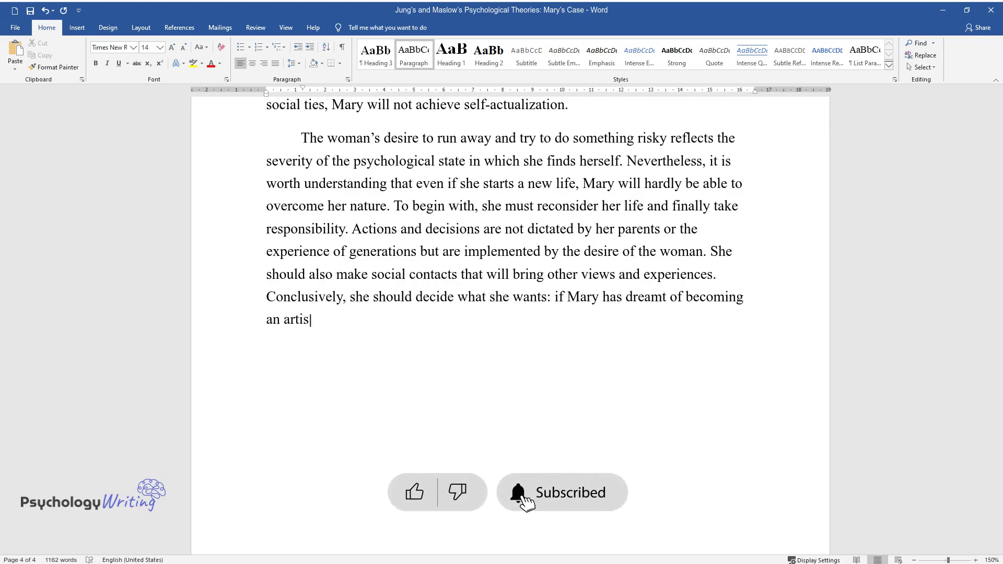
text(t since she was a child, it is time)
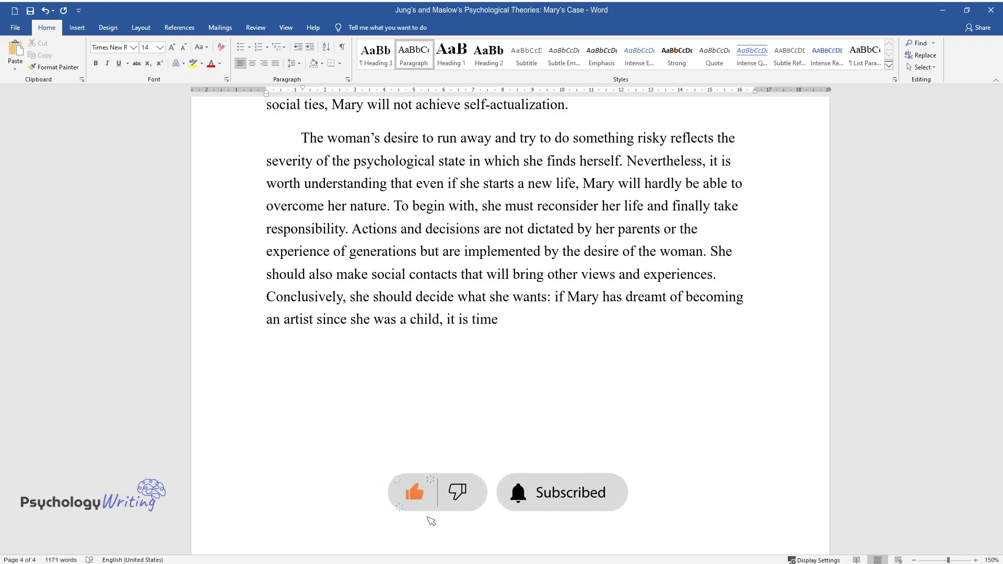
text( to take a brush and start creatin)
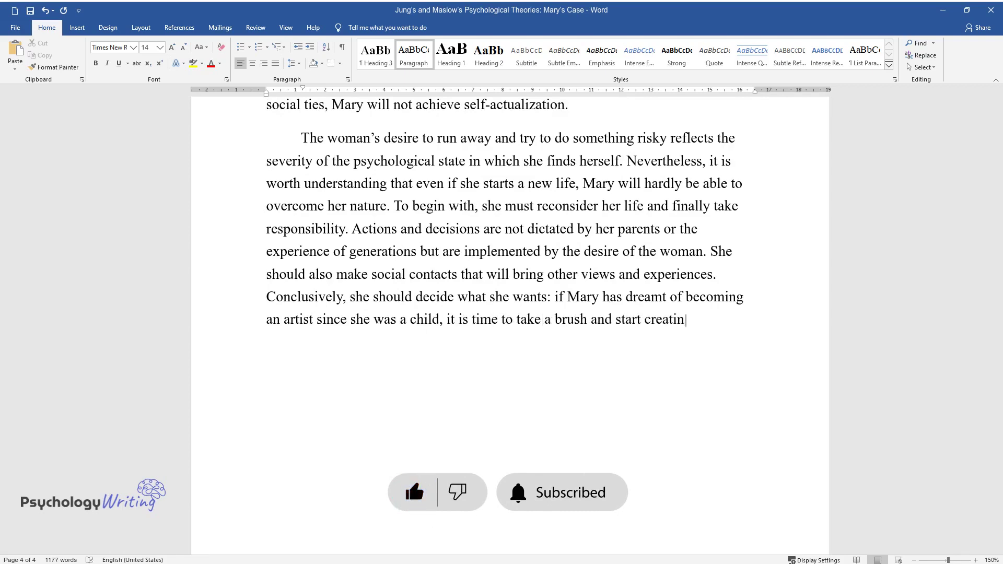